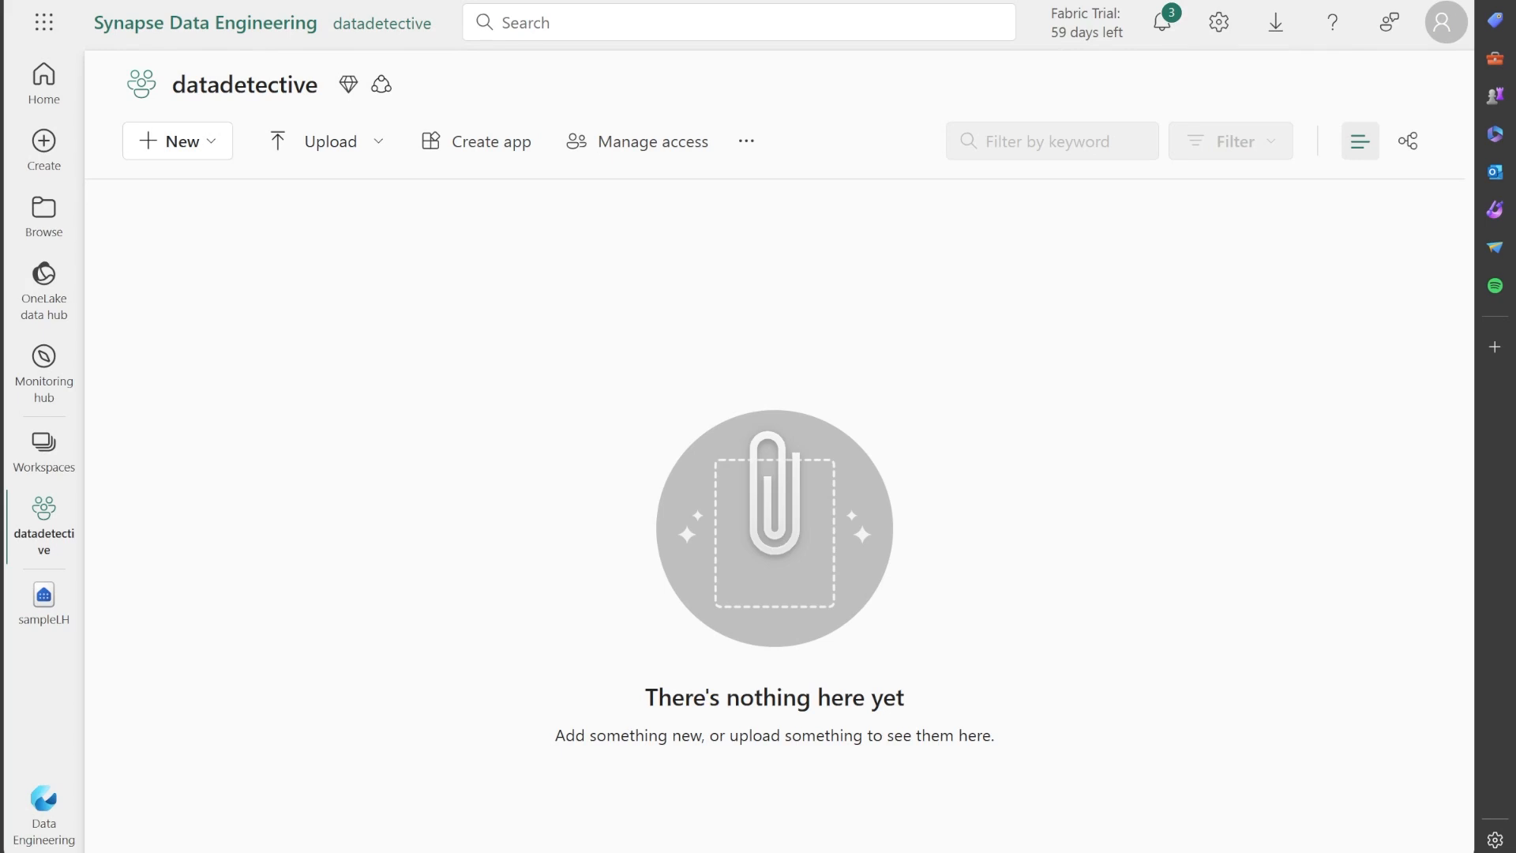
Try to create a lakehouse named sampleLH in the datadetective workspace.
left_click(201, 148)
left_click(524, 270)
left_click(220, 147)
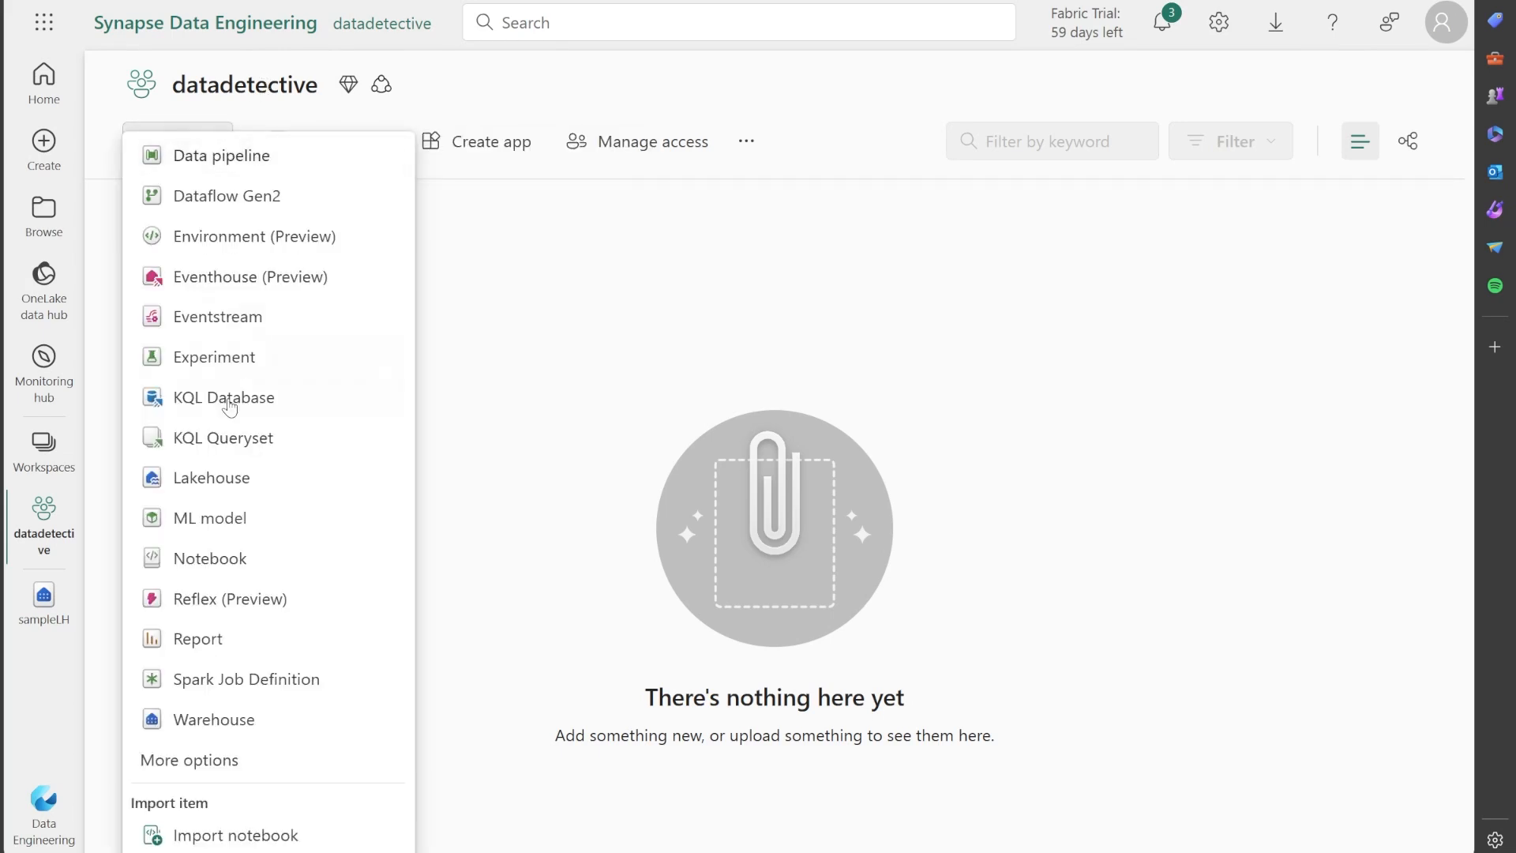
left_click(202, 477)
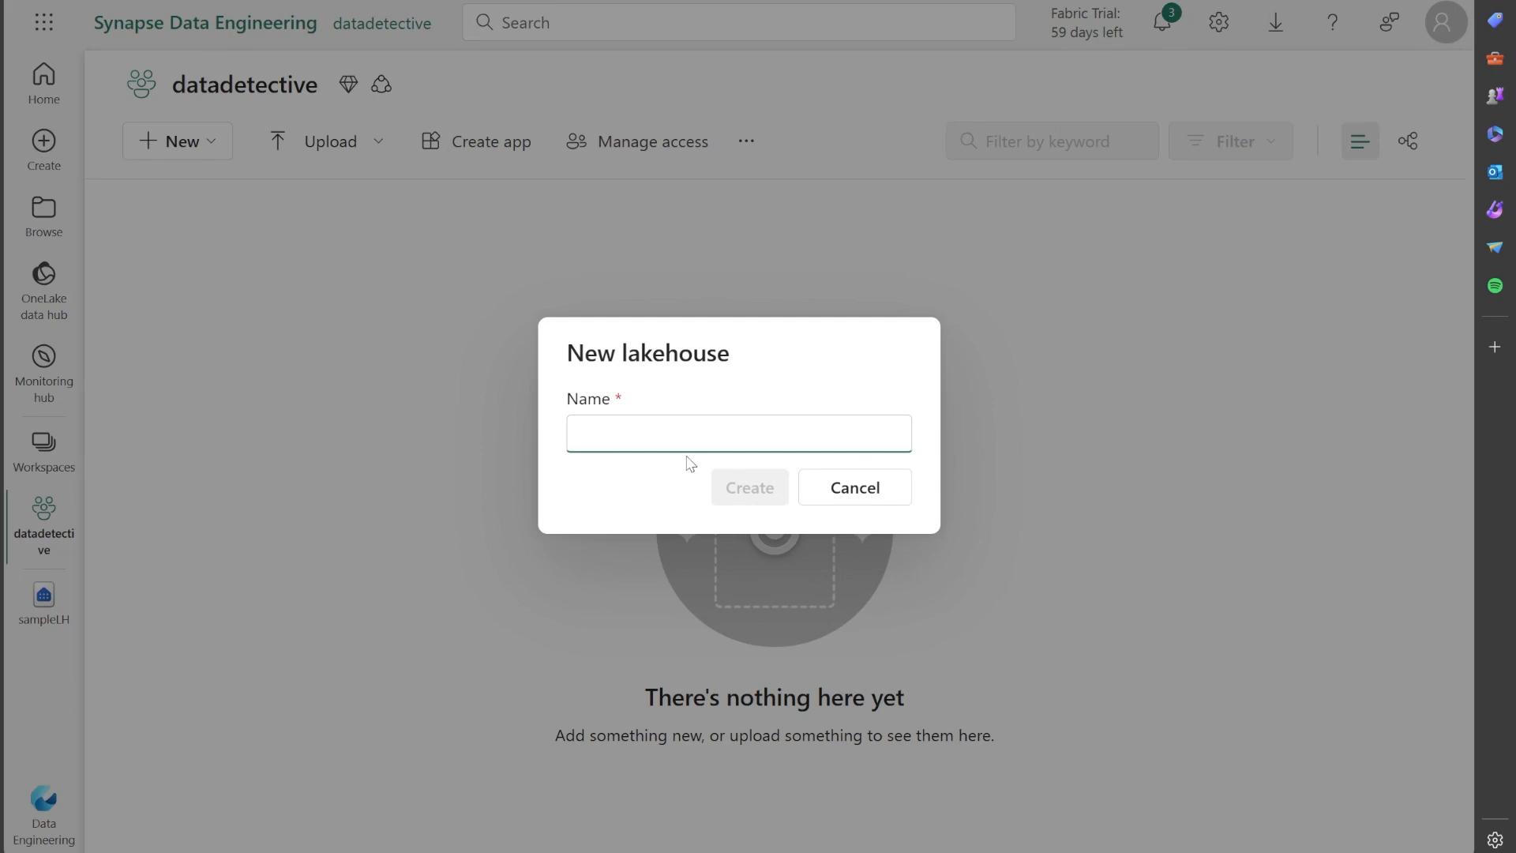
type("sample")
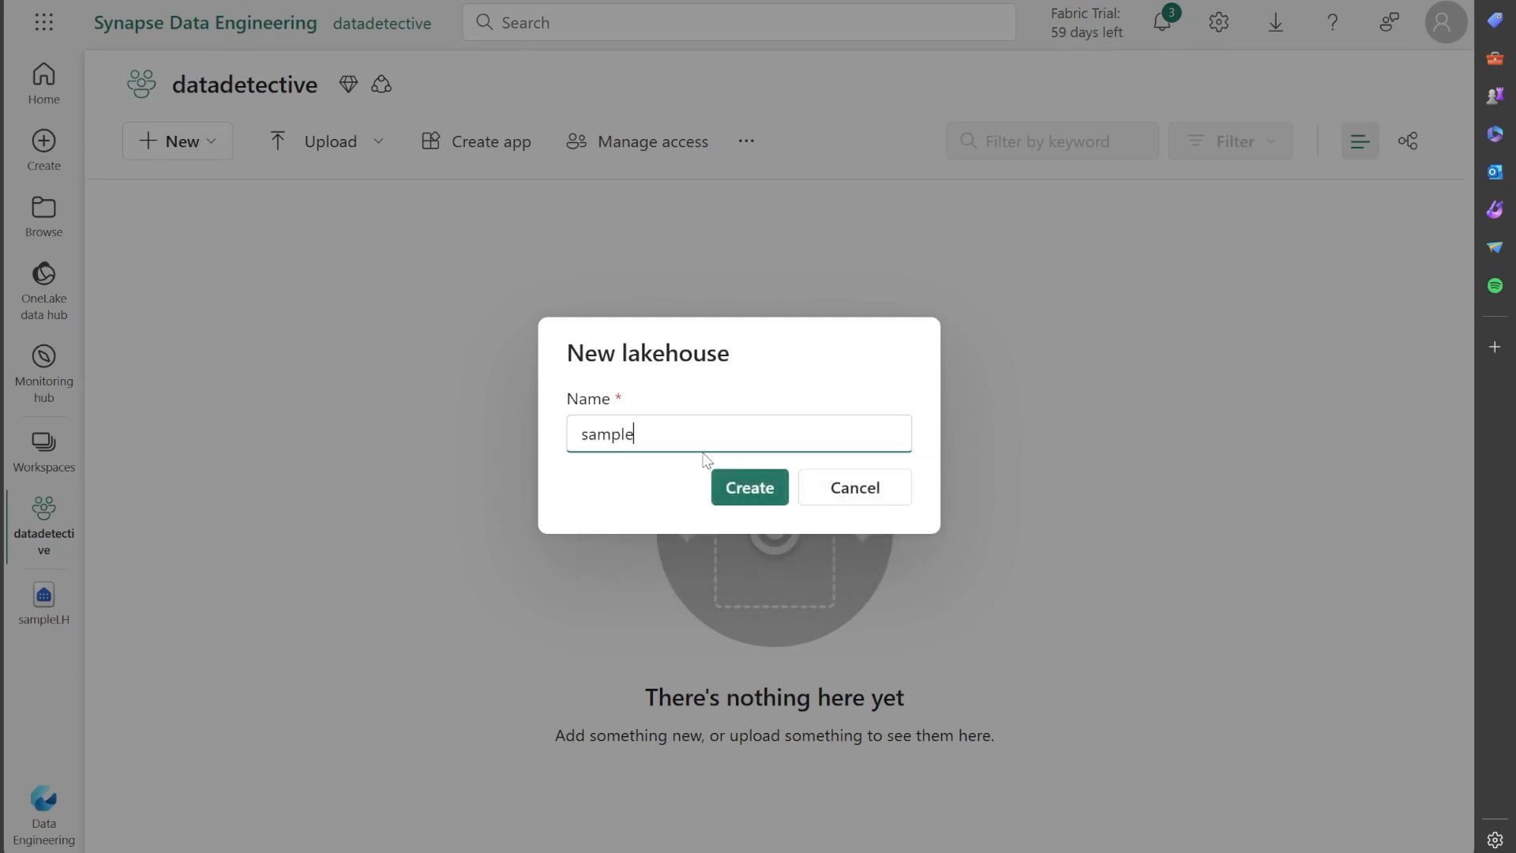
type("LH")
left_click(748, 489)
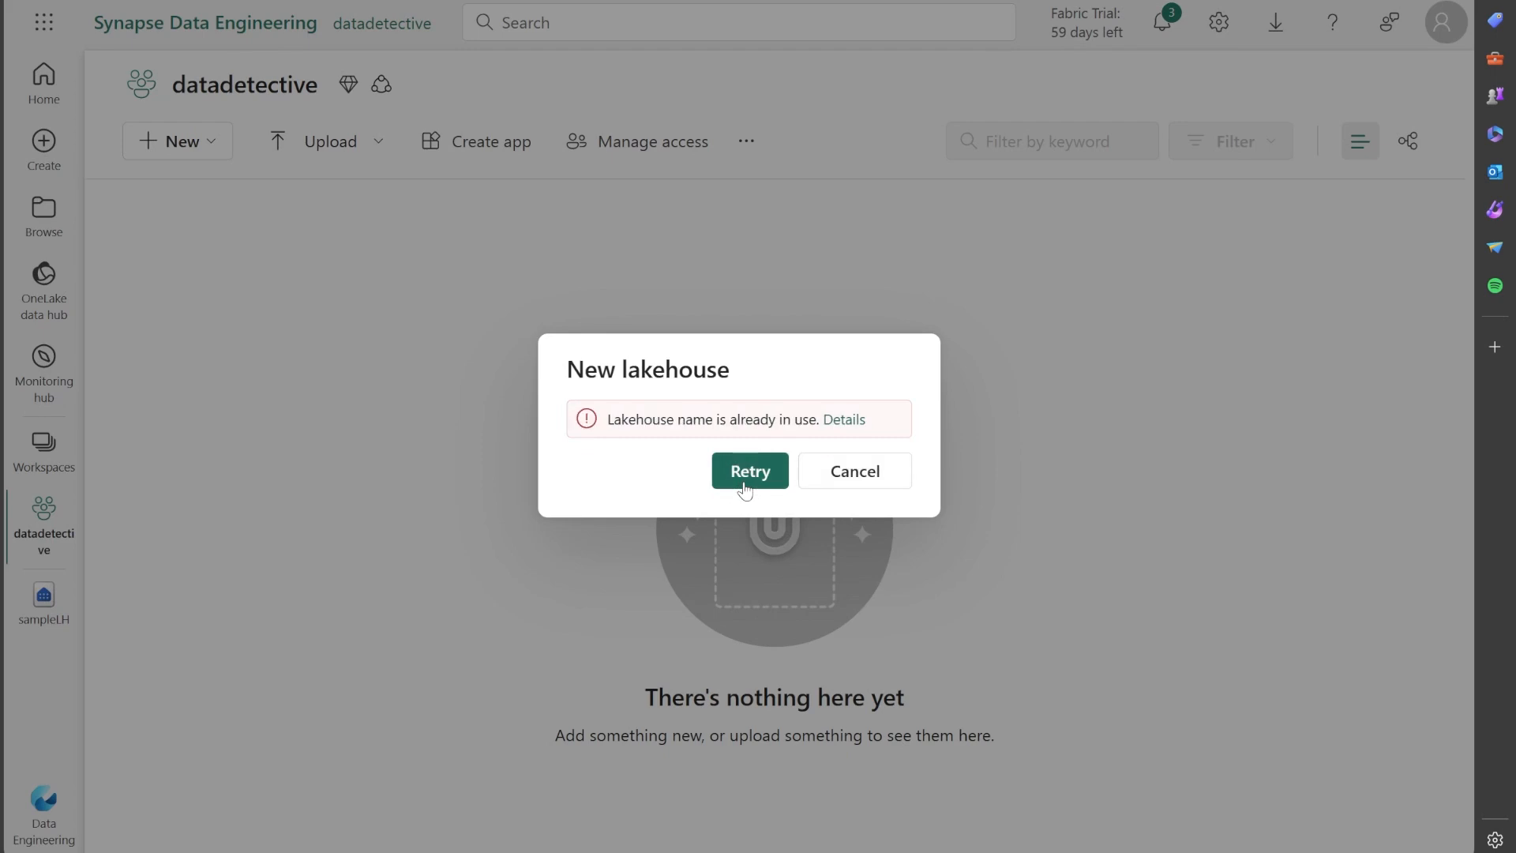
left_click(829, 471)
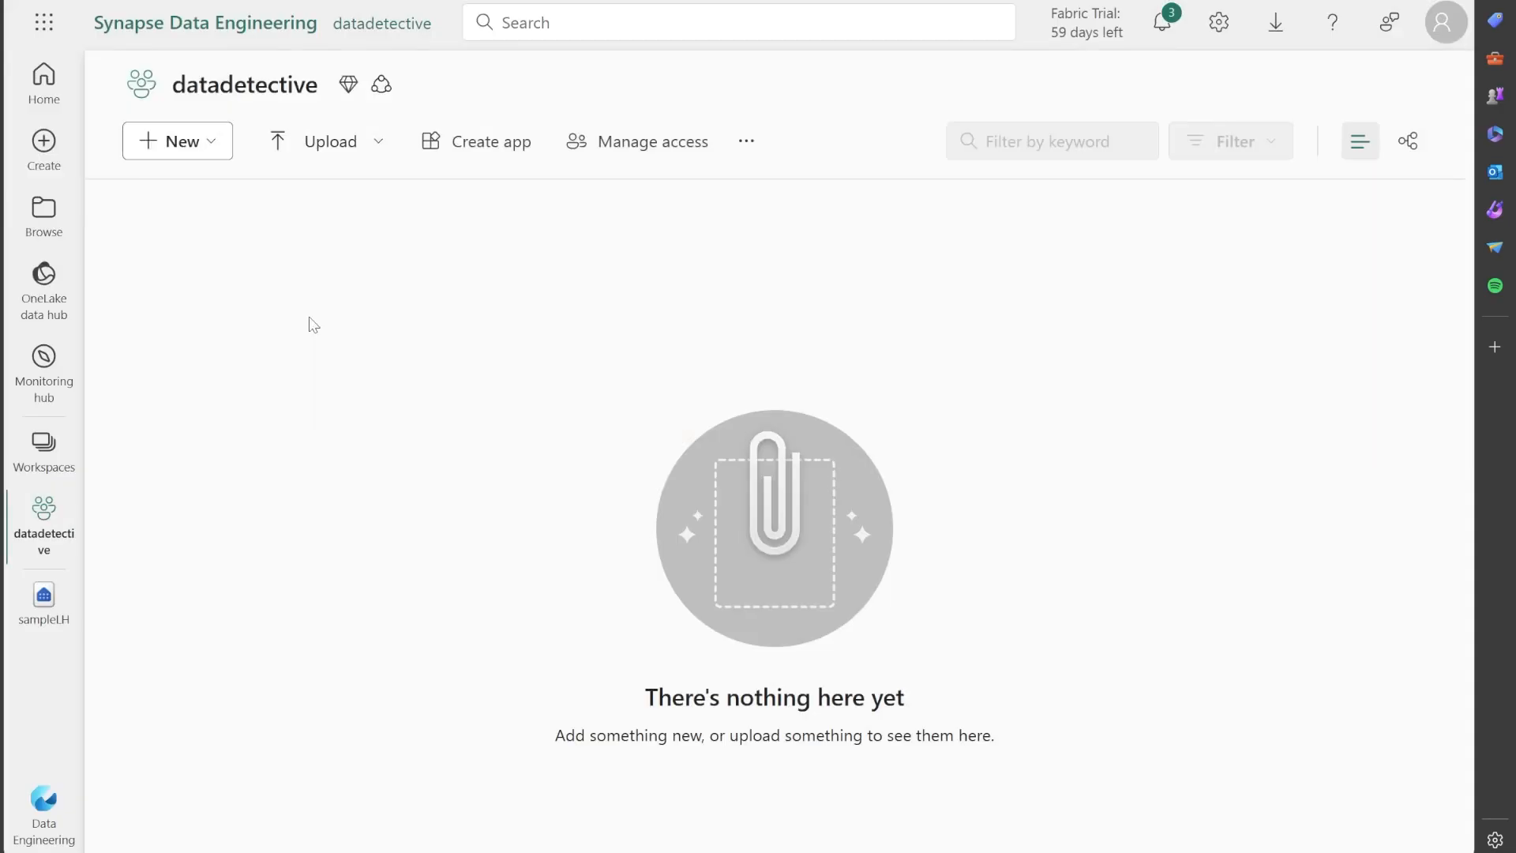
Create a lakehouse named sampleLH1 in the datadetective workspace.
left_click(218, 141)
left_click(189, 478)
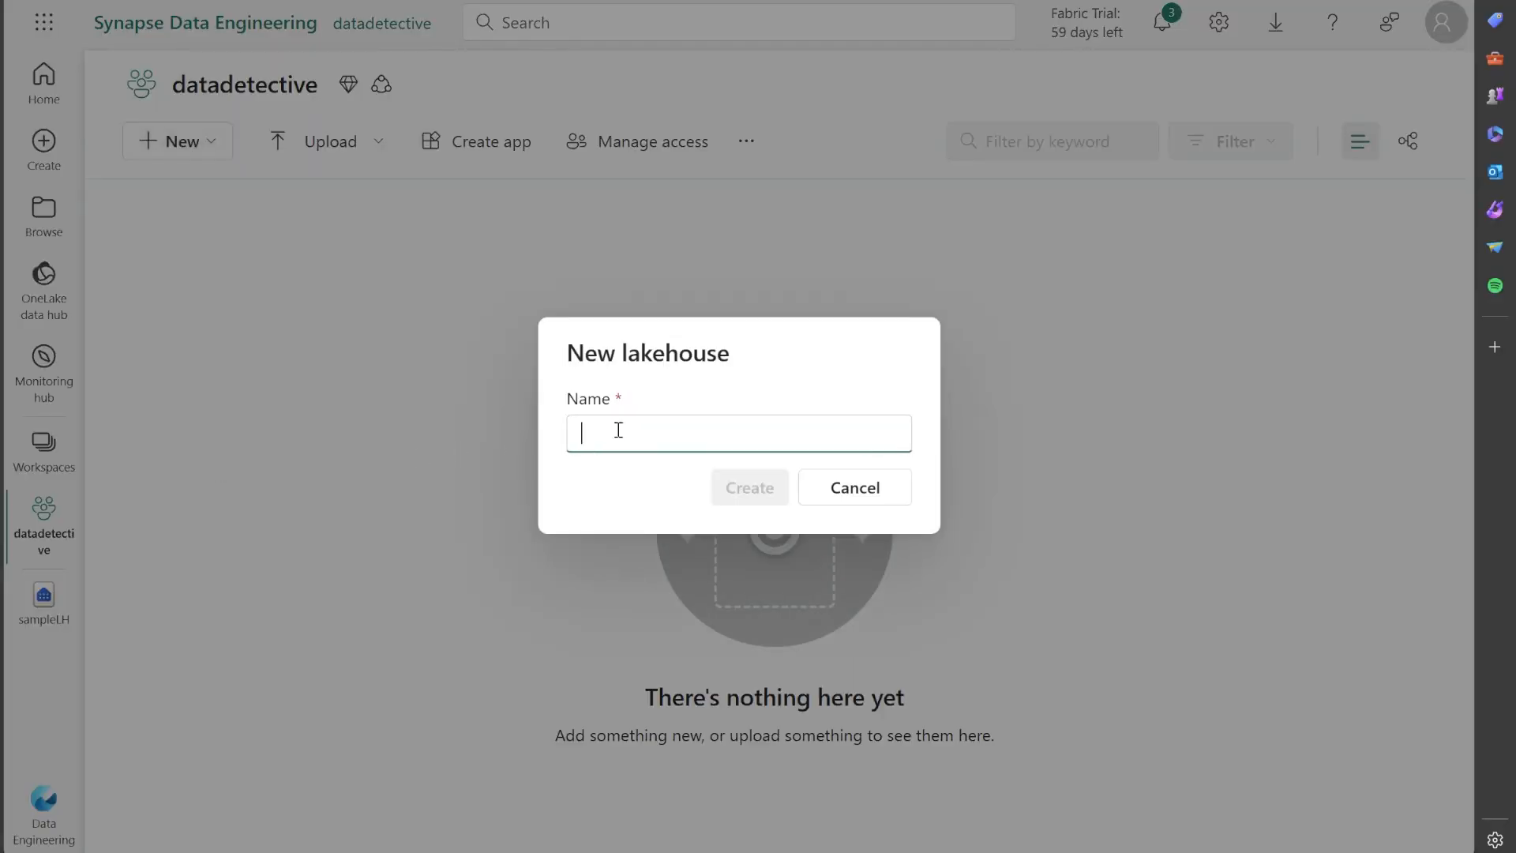
type("sampleLH")
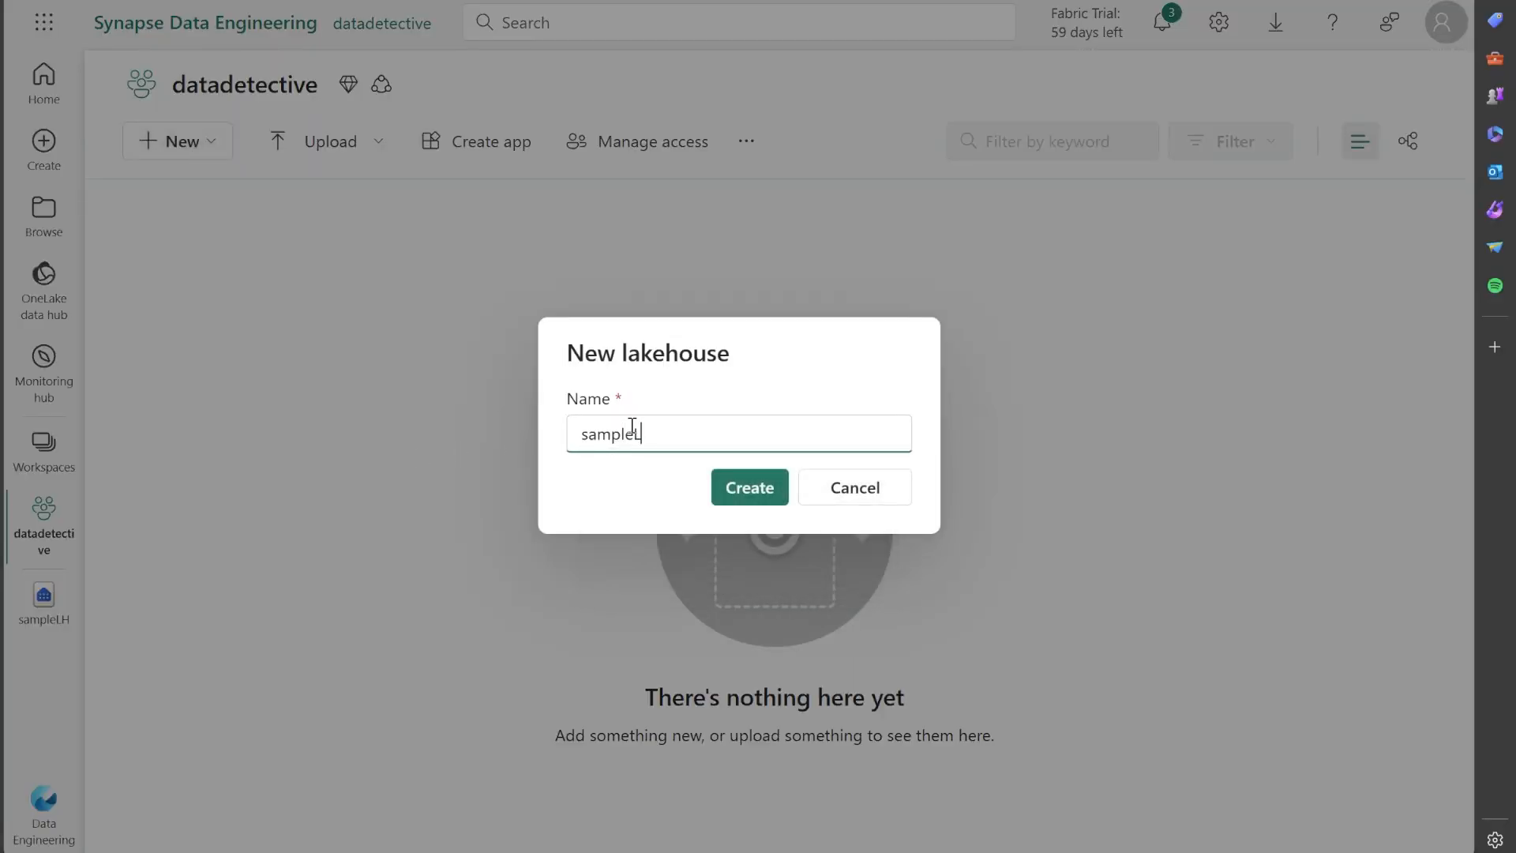
type("1")
left_click(754, 486)
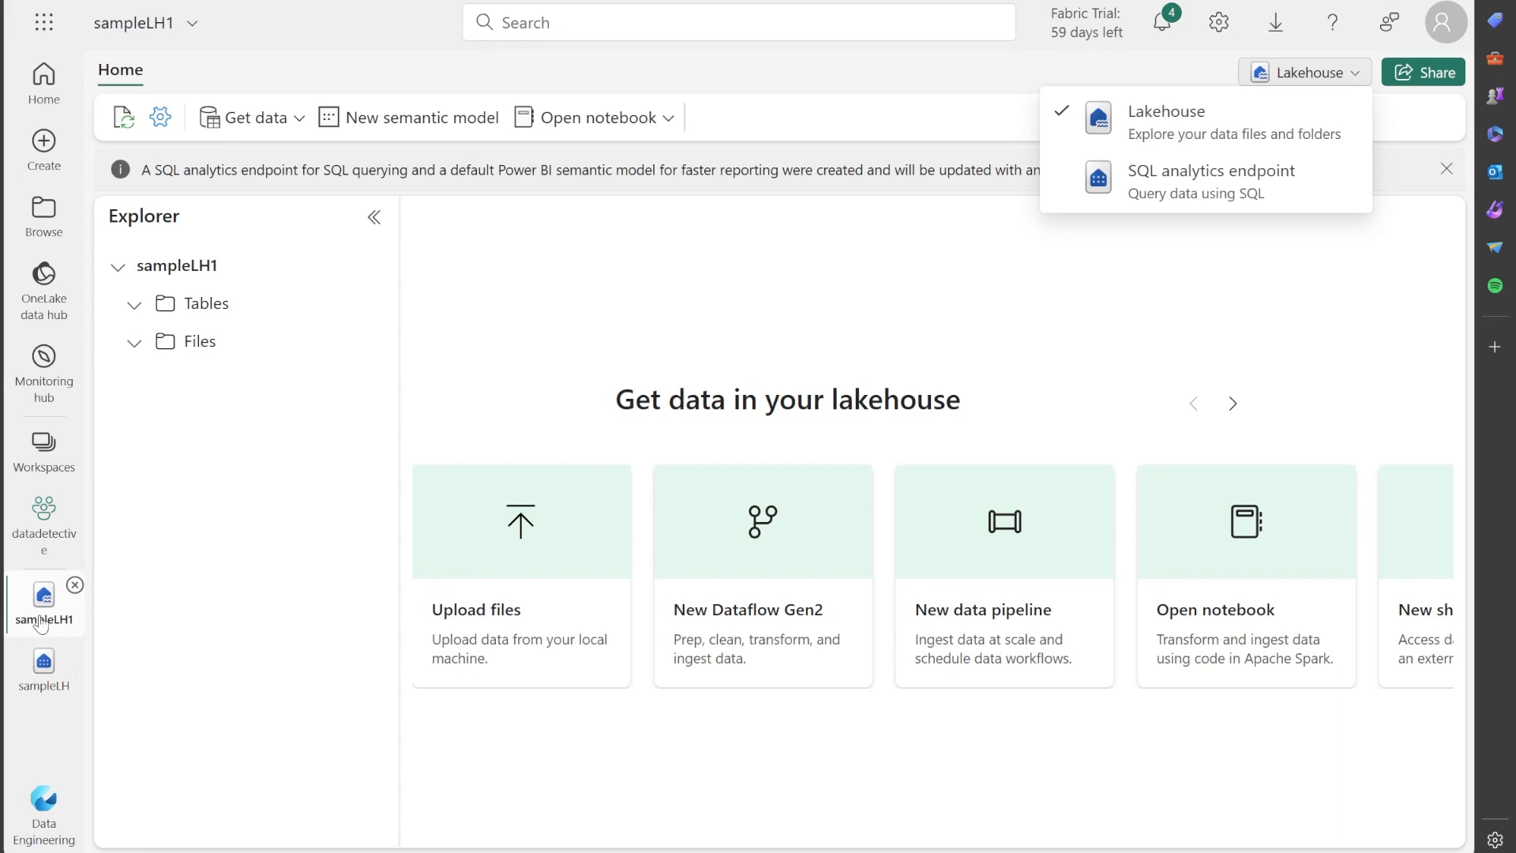
View the sampleLH SQL analytics endpoint and return to the sampleLH1 lakehouse.
left_click(44, 687)
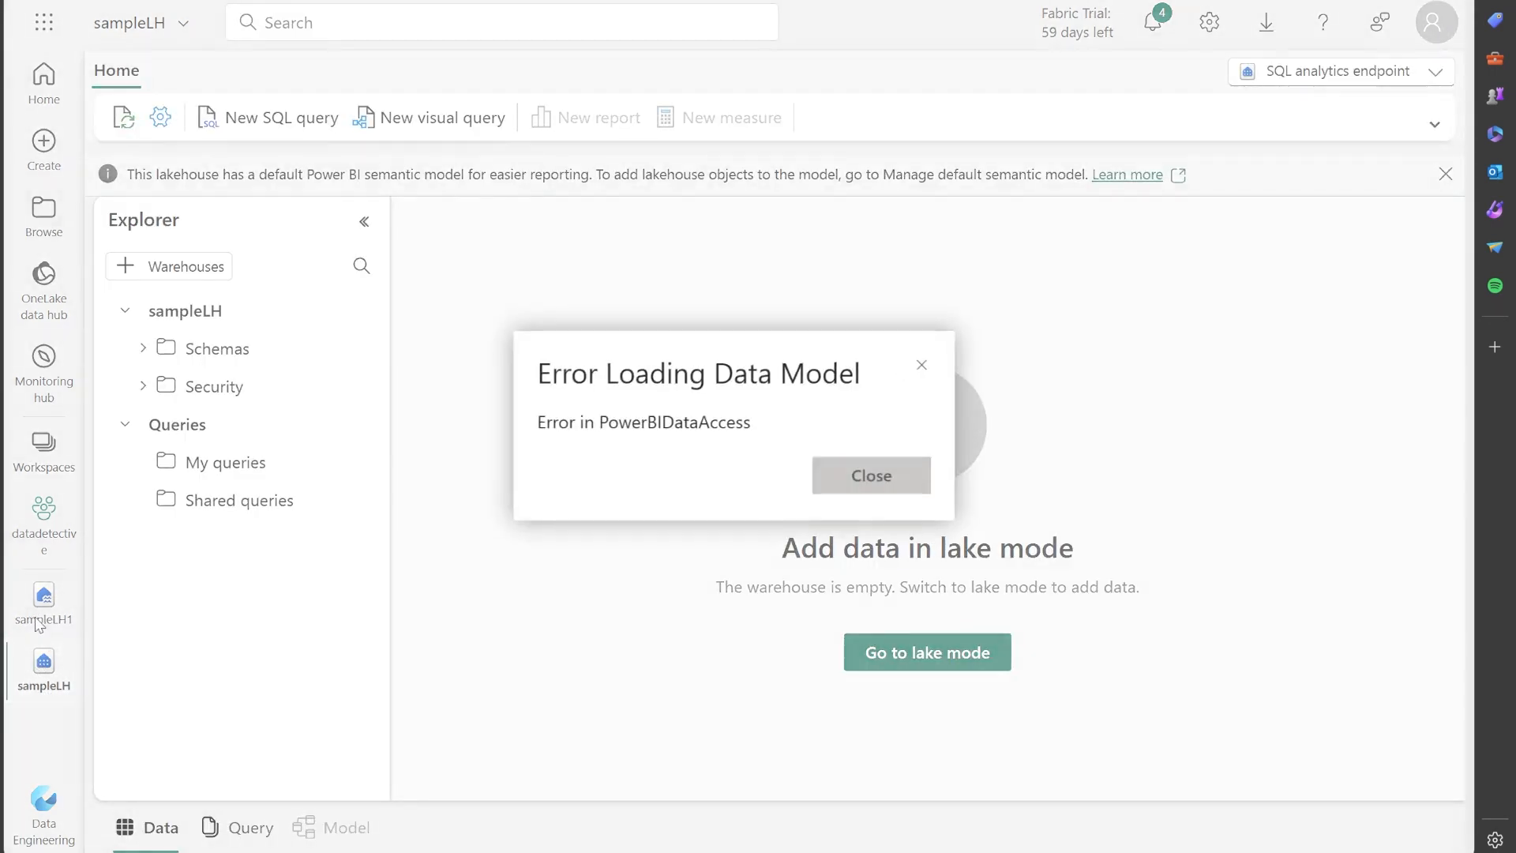
left_click(38, 621)
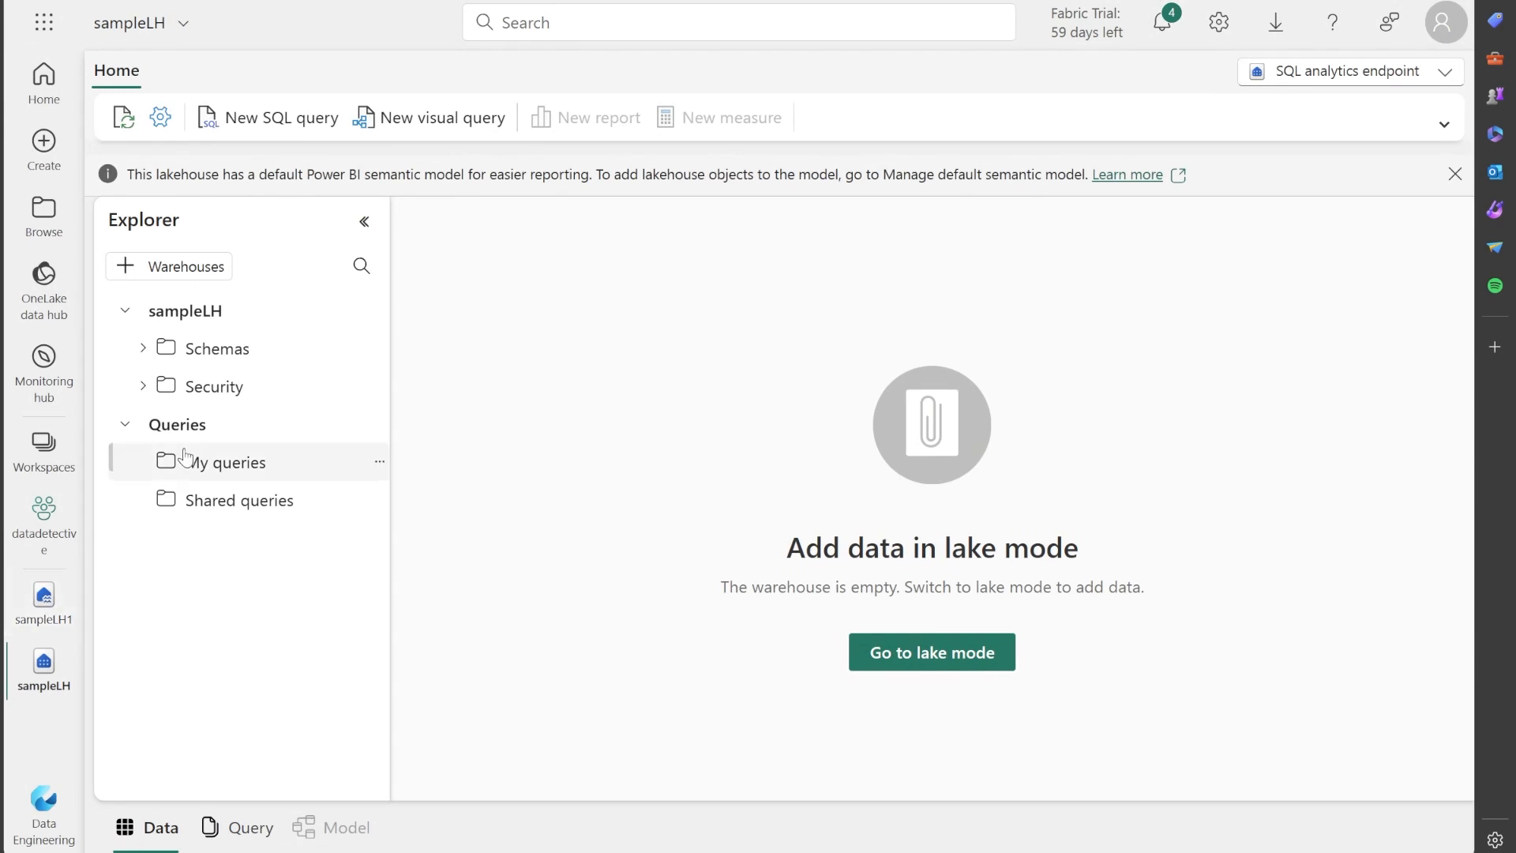
left_click(44, 601)
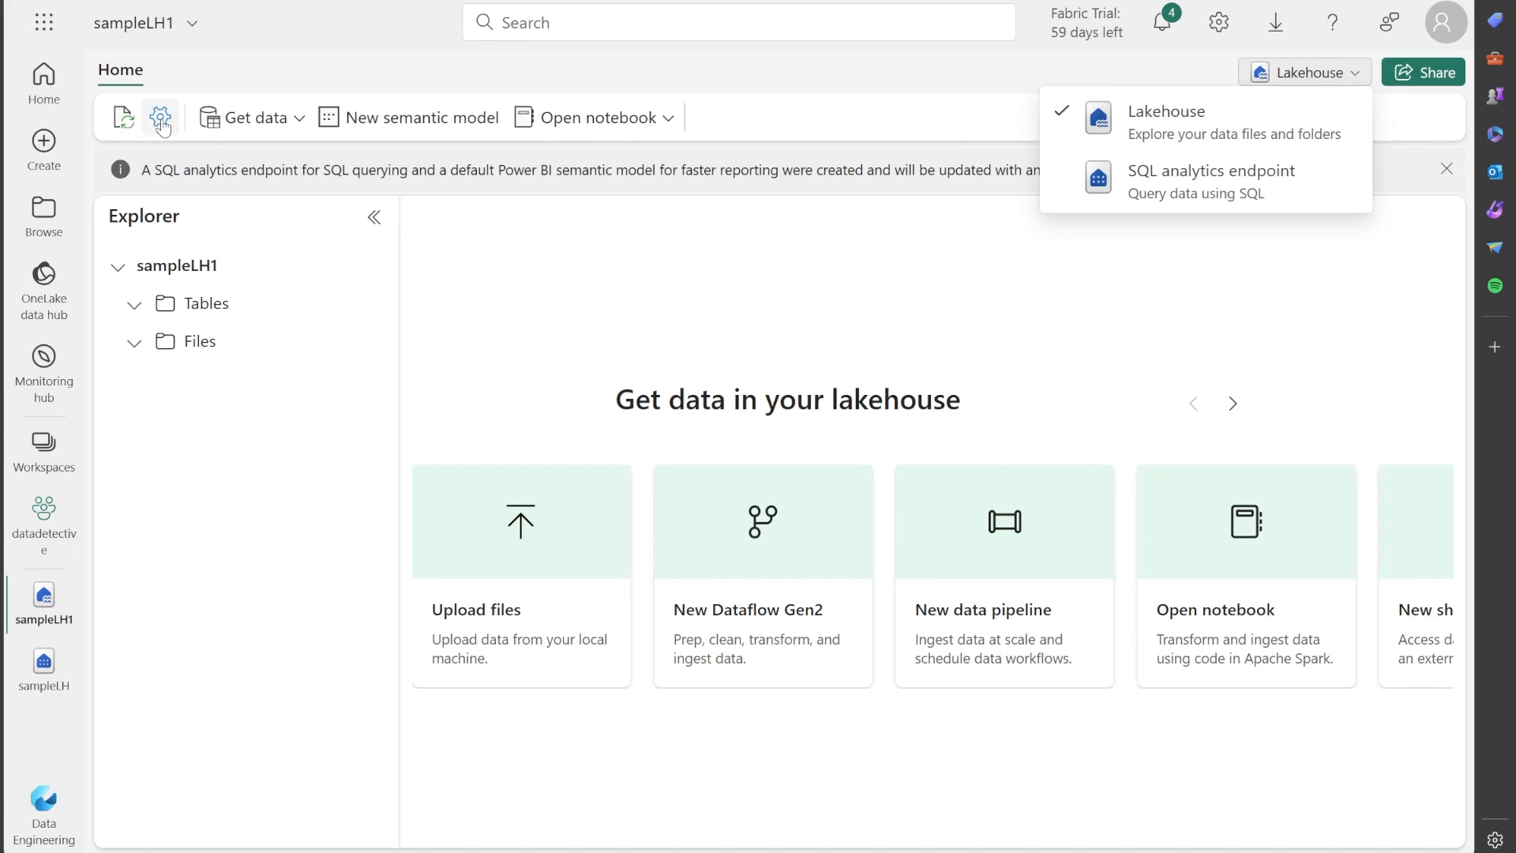
Review the options for getting data into the sampleLH1 lakehouse.
left_click(1283, 277)
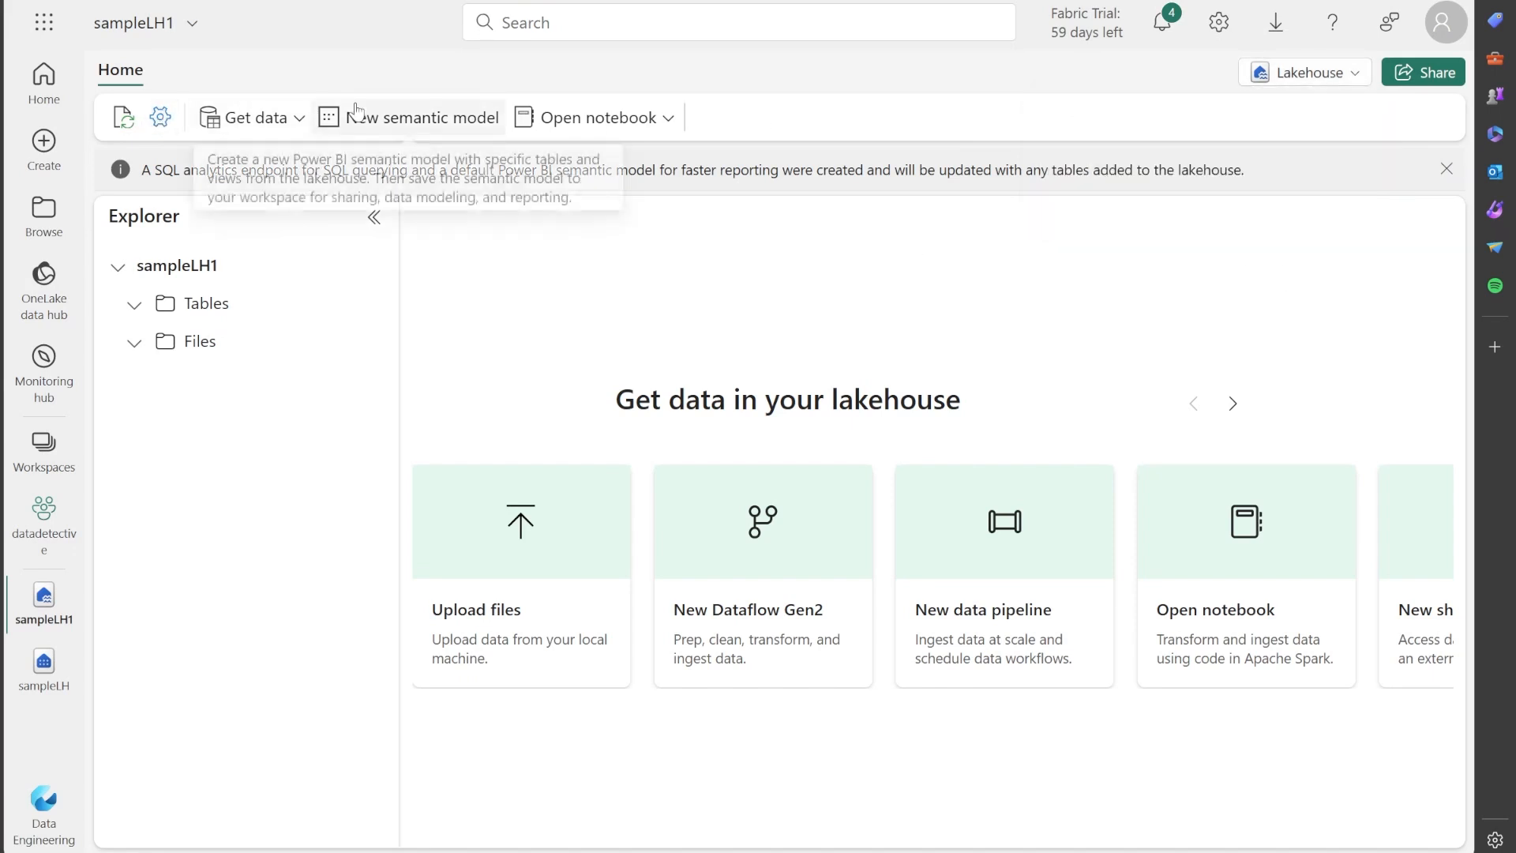
left_click(282, 121)
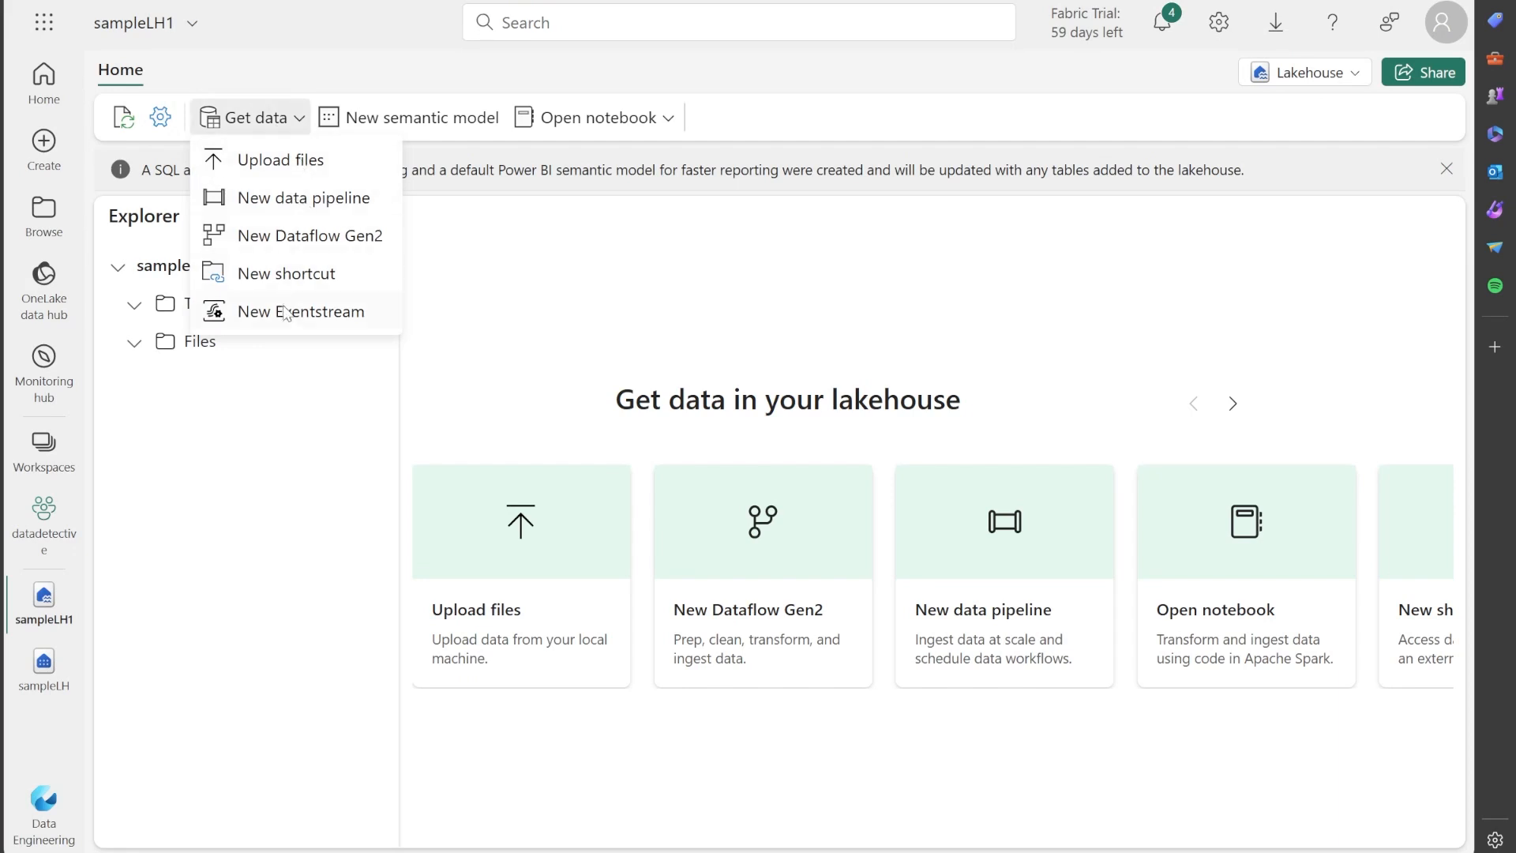
left_click(594, 291)
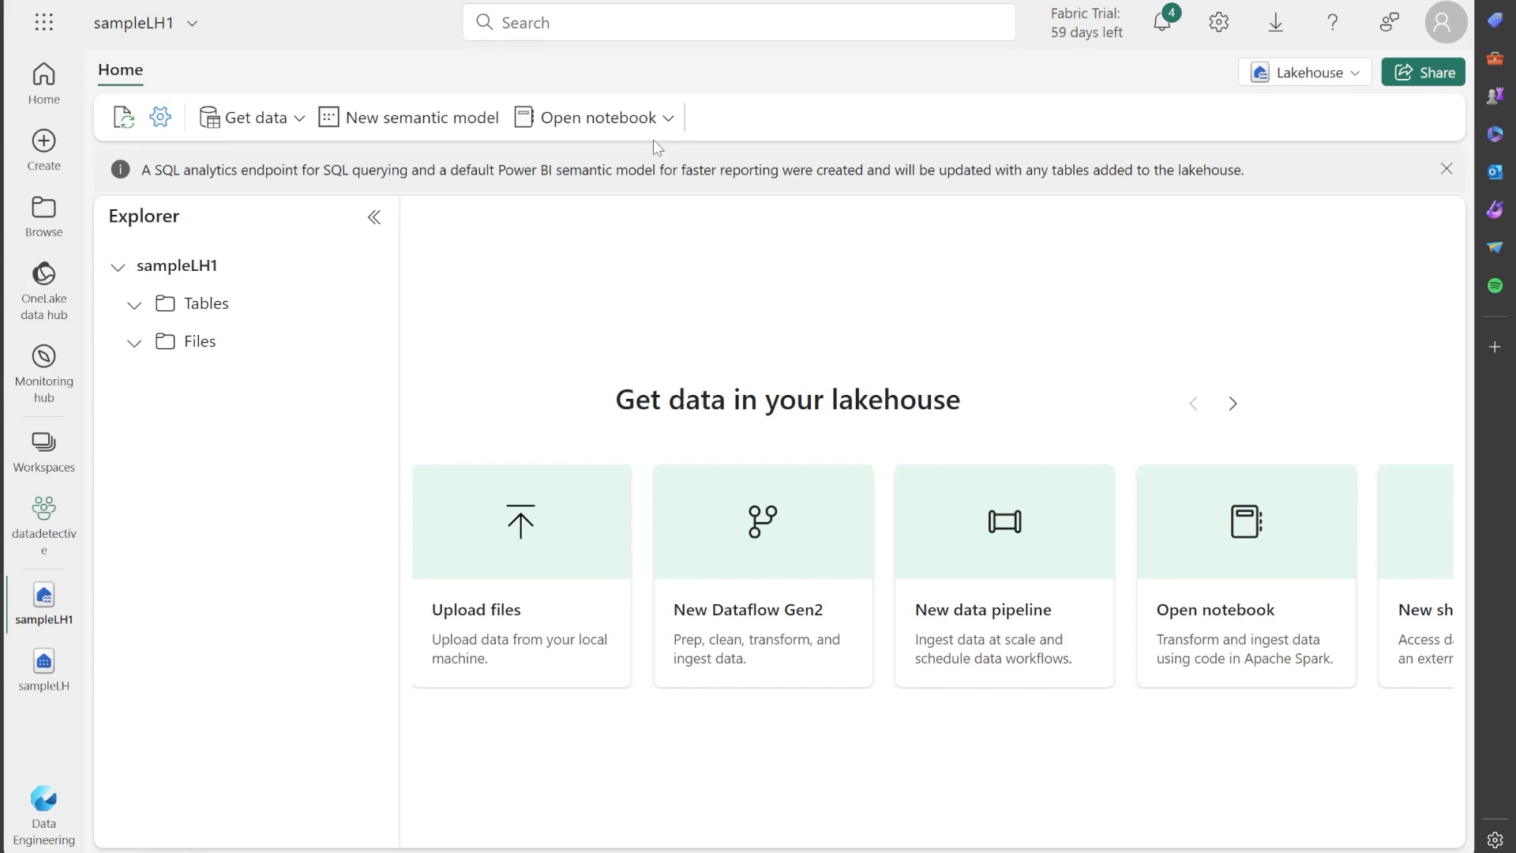
Open the SQL analytics endpoint, and start a blank visual query and discard it.
left_click(44, 681)
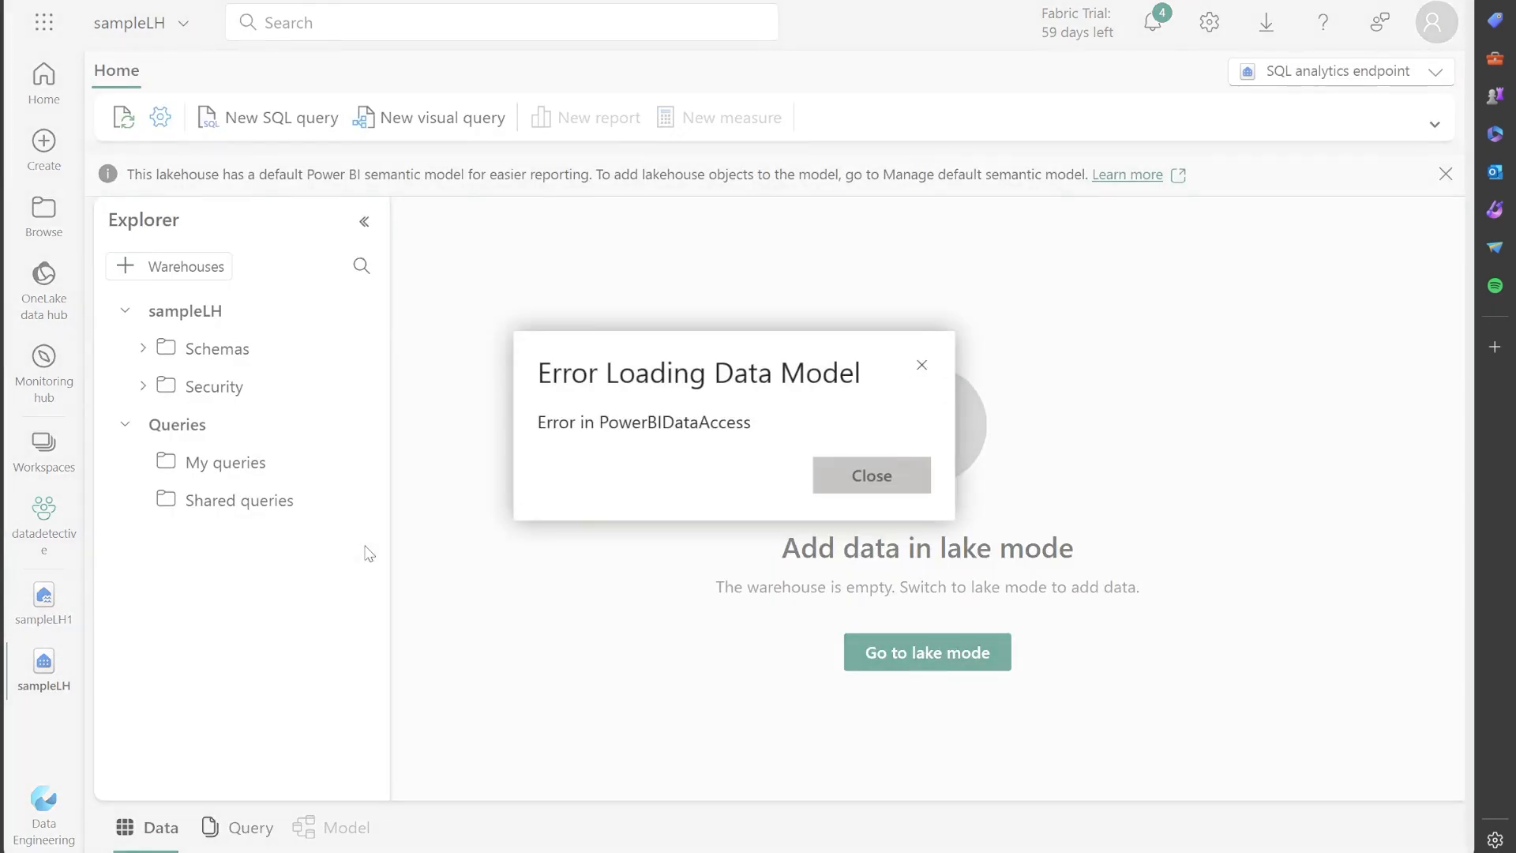
left_click(921, 365)
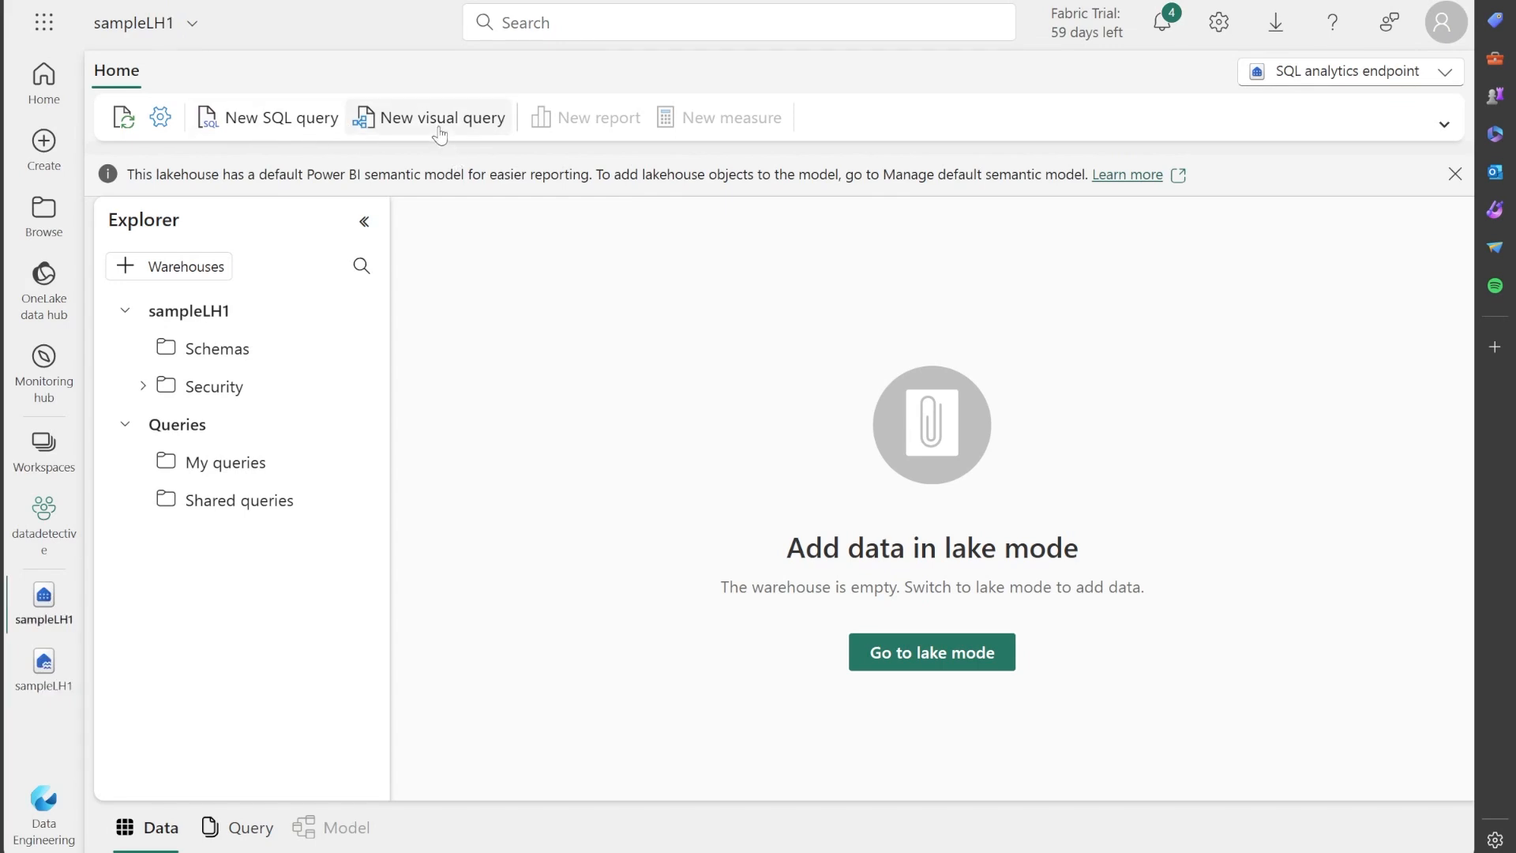
left_click(436, 124)
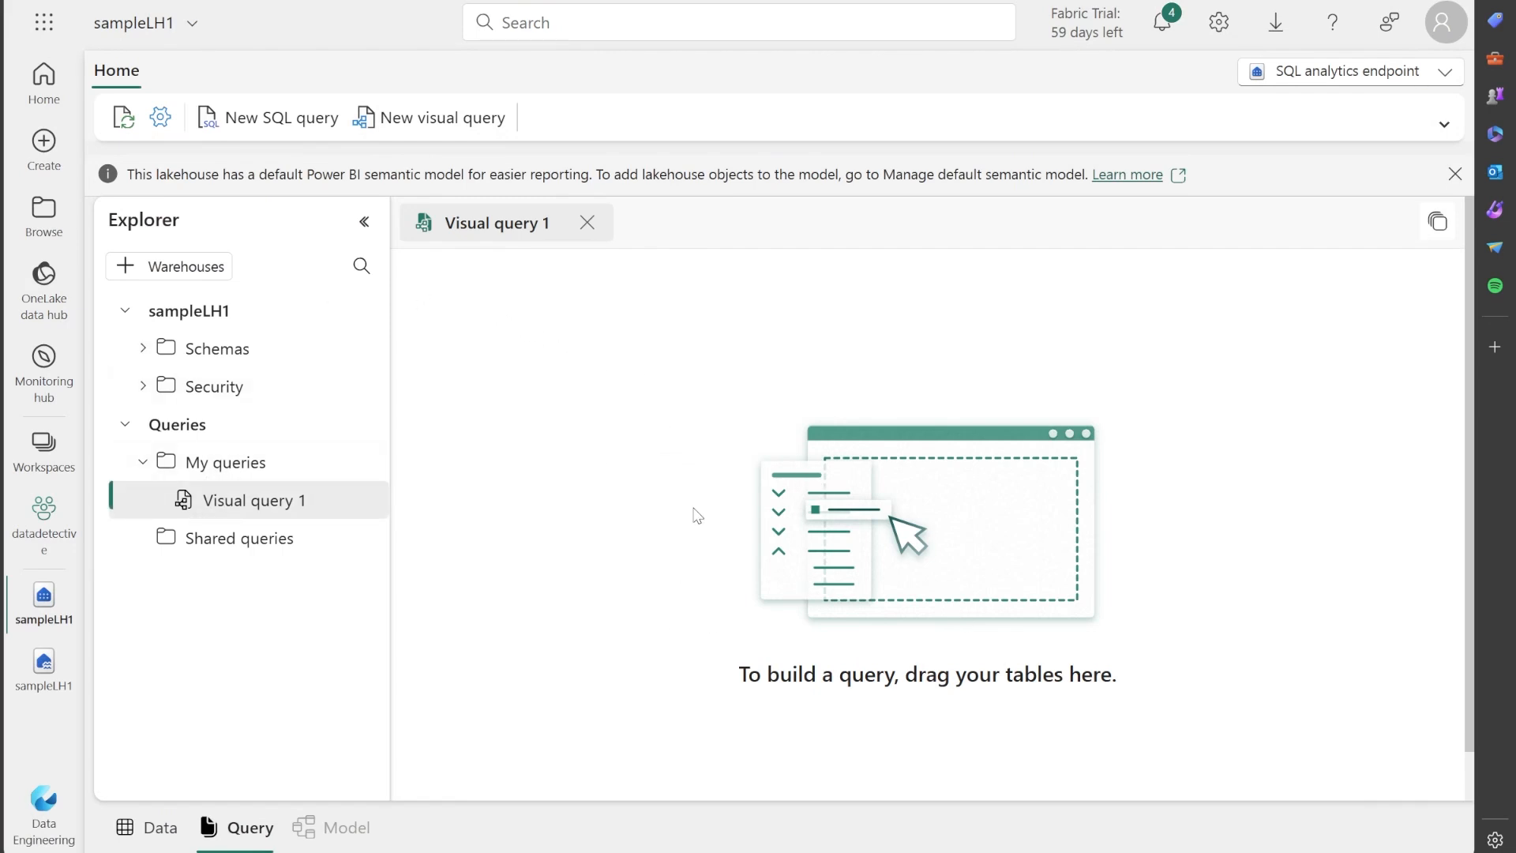
left_click(588, 222)
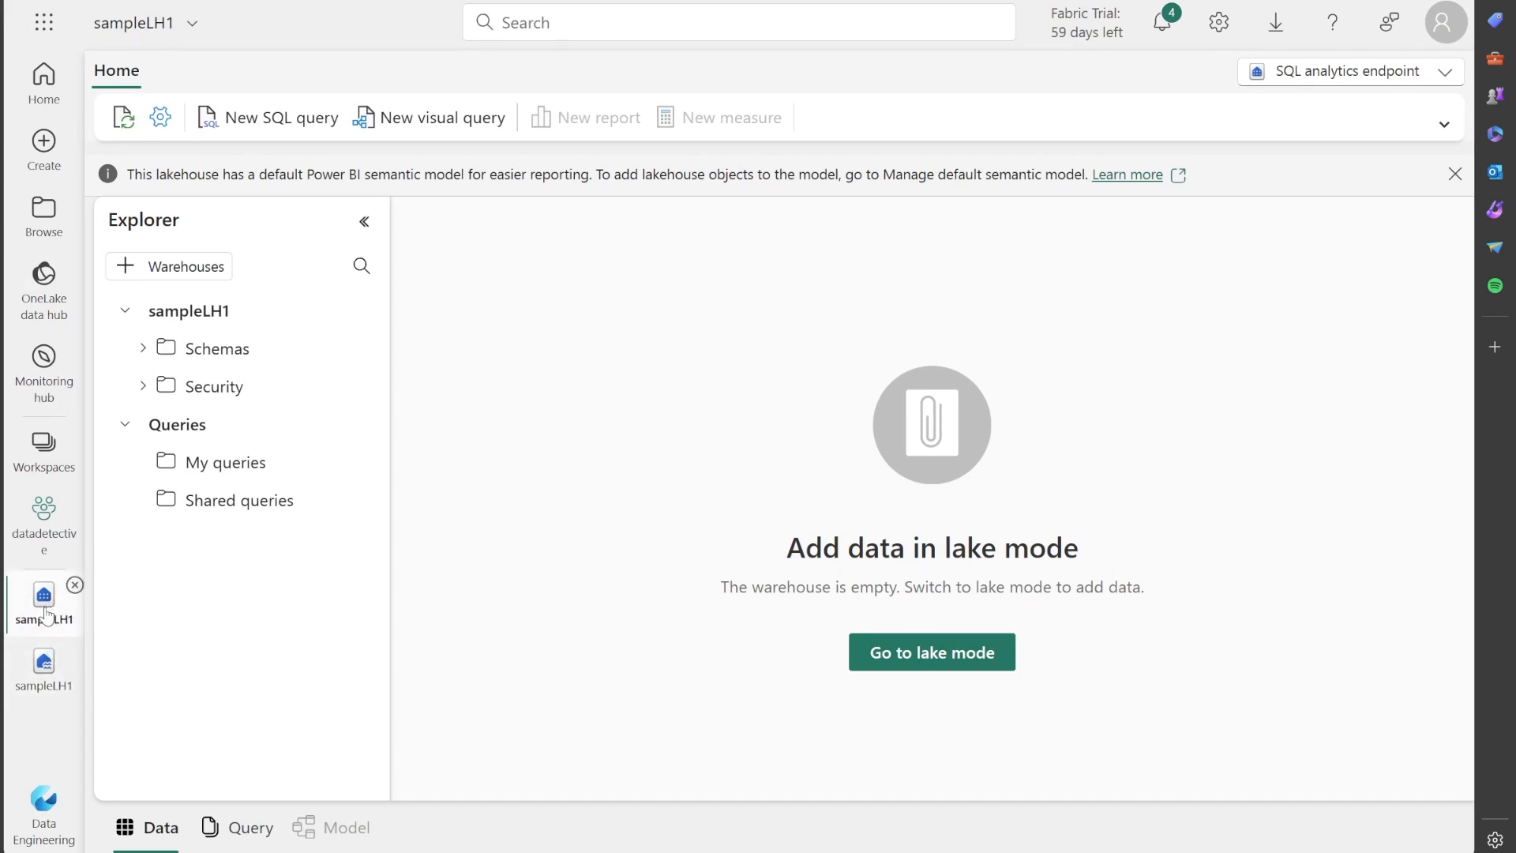
Revisit the sampleLH1 lakehouse and open the access management of the datadetective workspace.
left_click(50, 690)
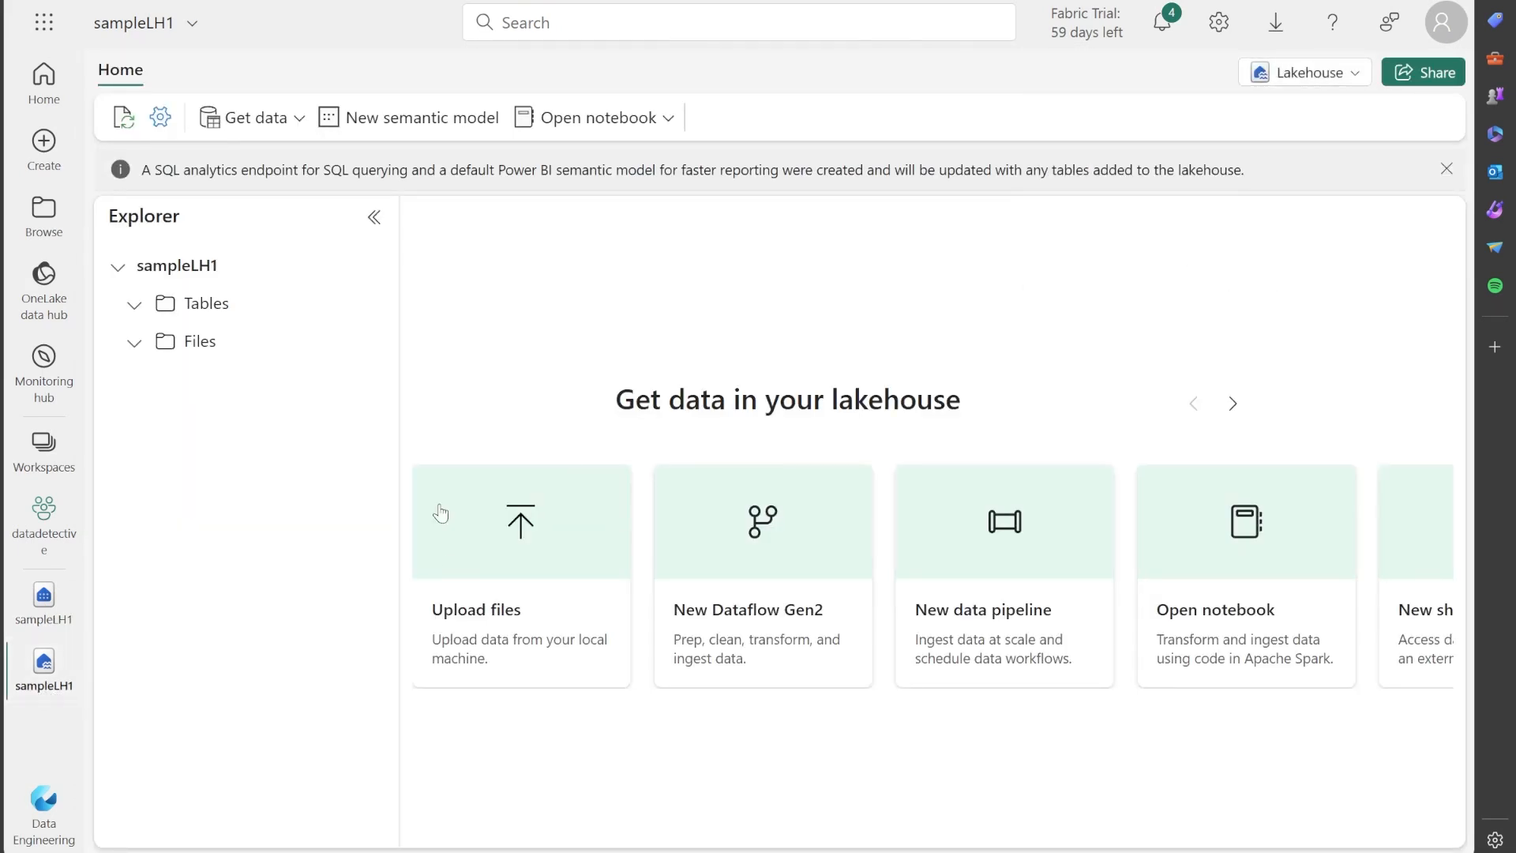
left_click(43, 446)
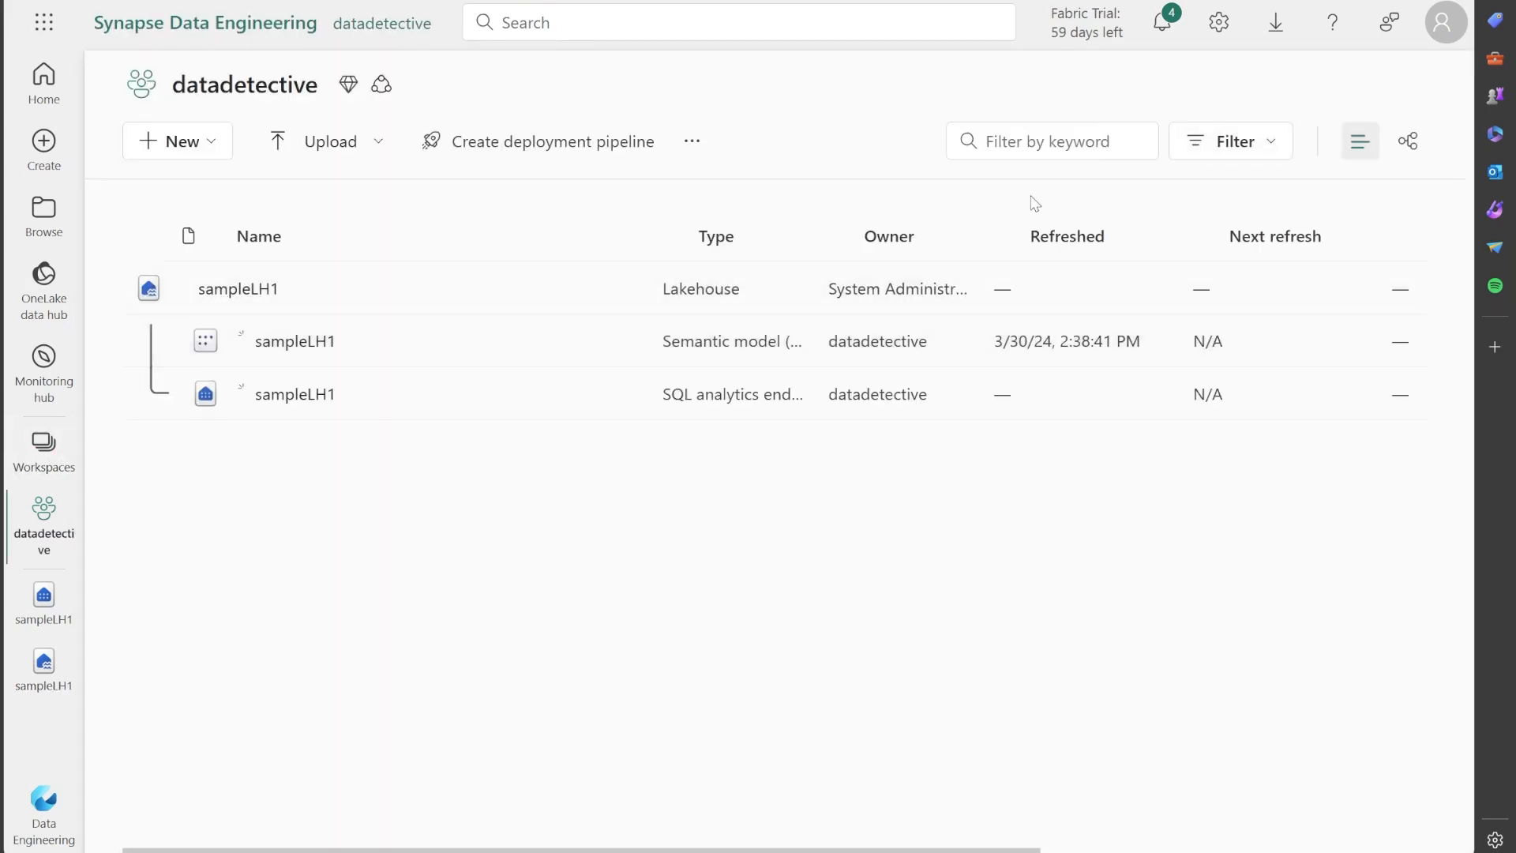
left_click(691, 141)
left_click(720, 225)
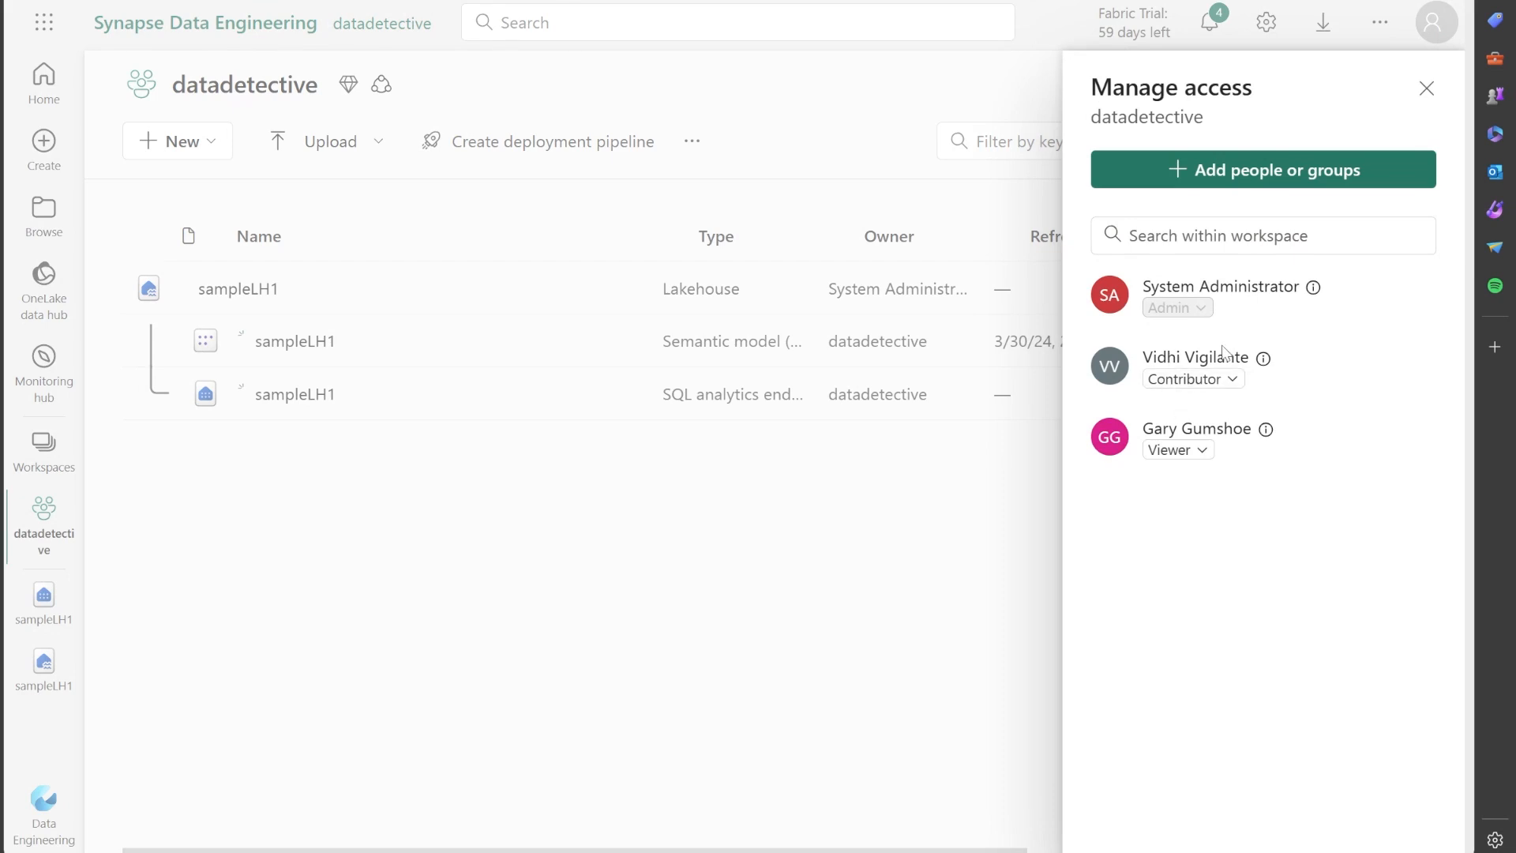
Review the workspace roles that can be assigned to the current contributor and viewer, and close access management.
left_click(1191, 460)
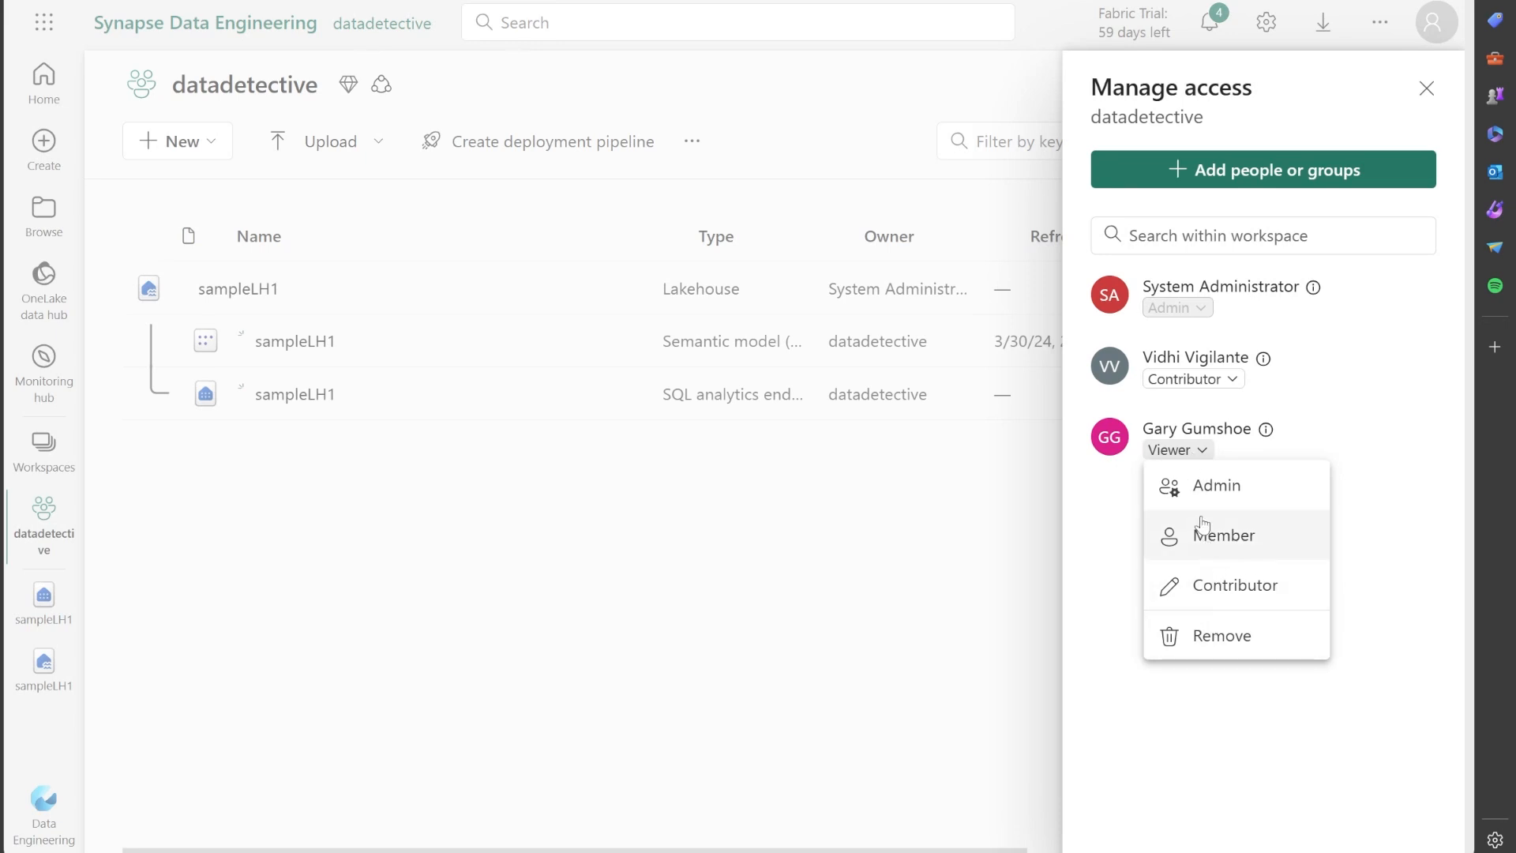
left_click(1230, 383)
left_click(1231, 382)
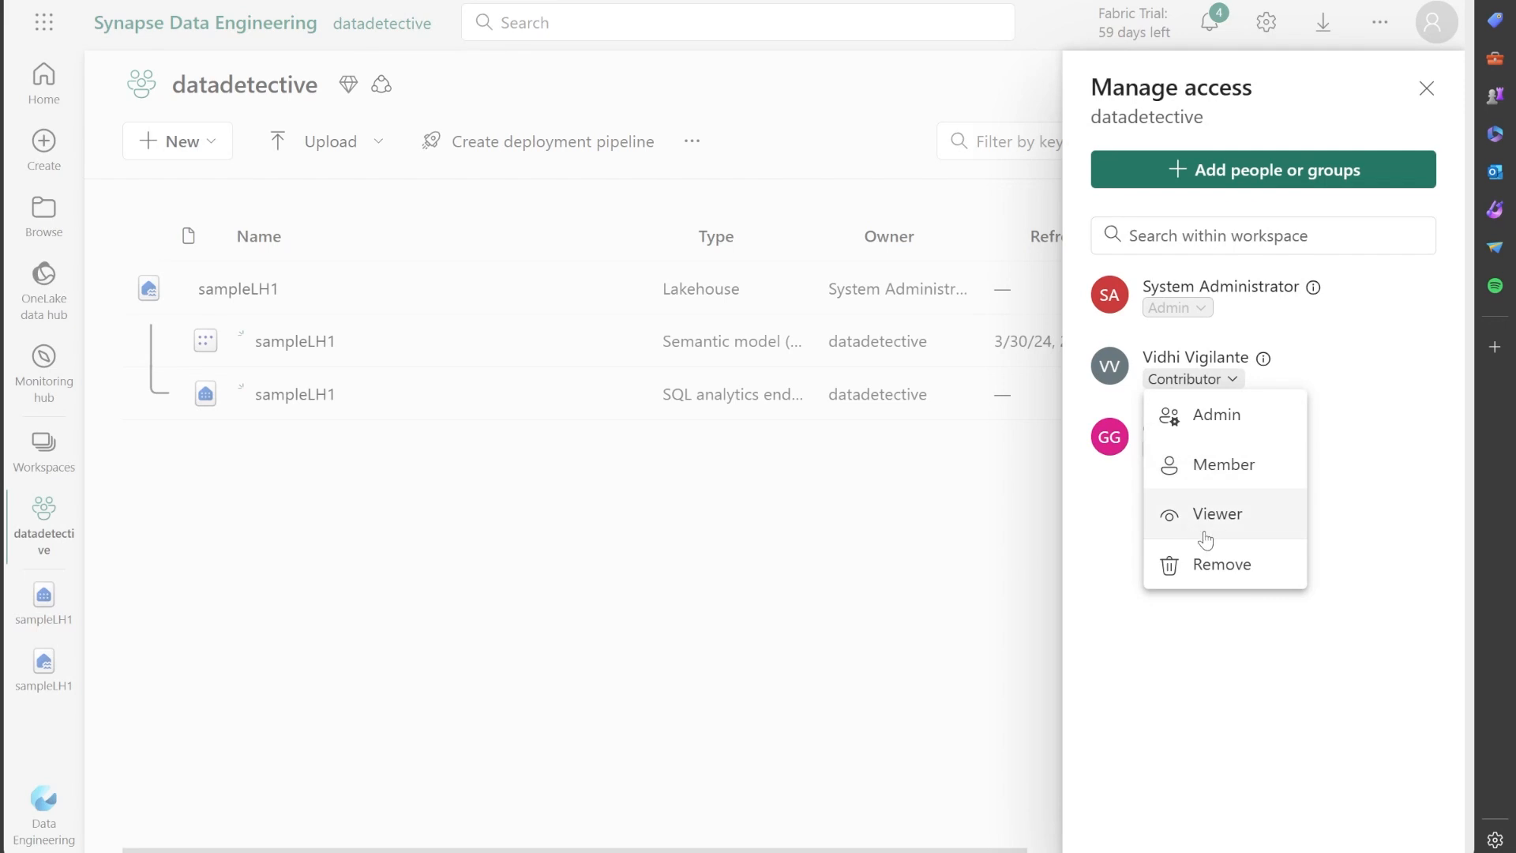
left_click(1360, 460)
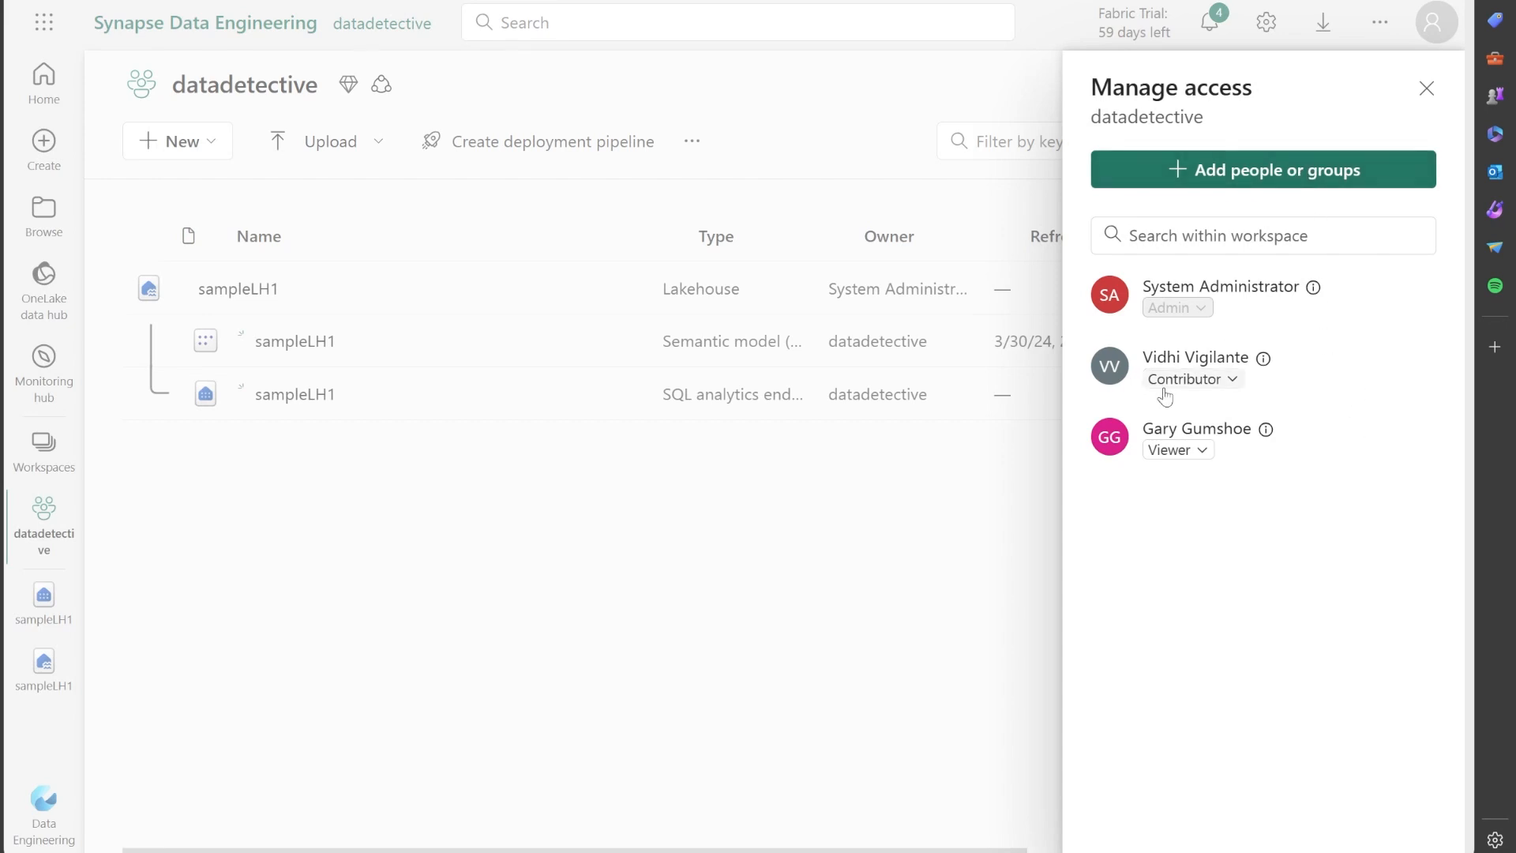
left_click(1201, 451)
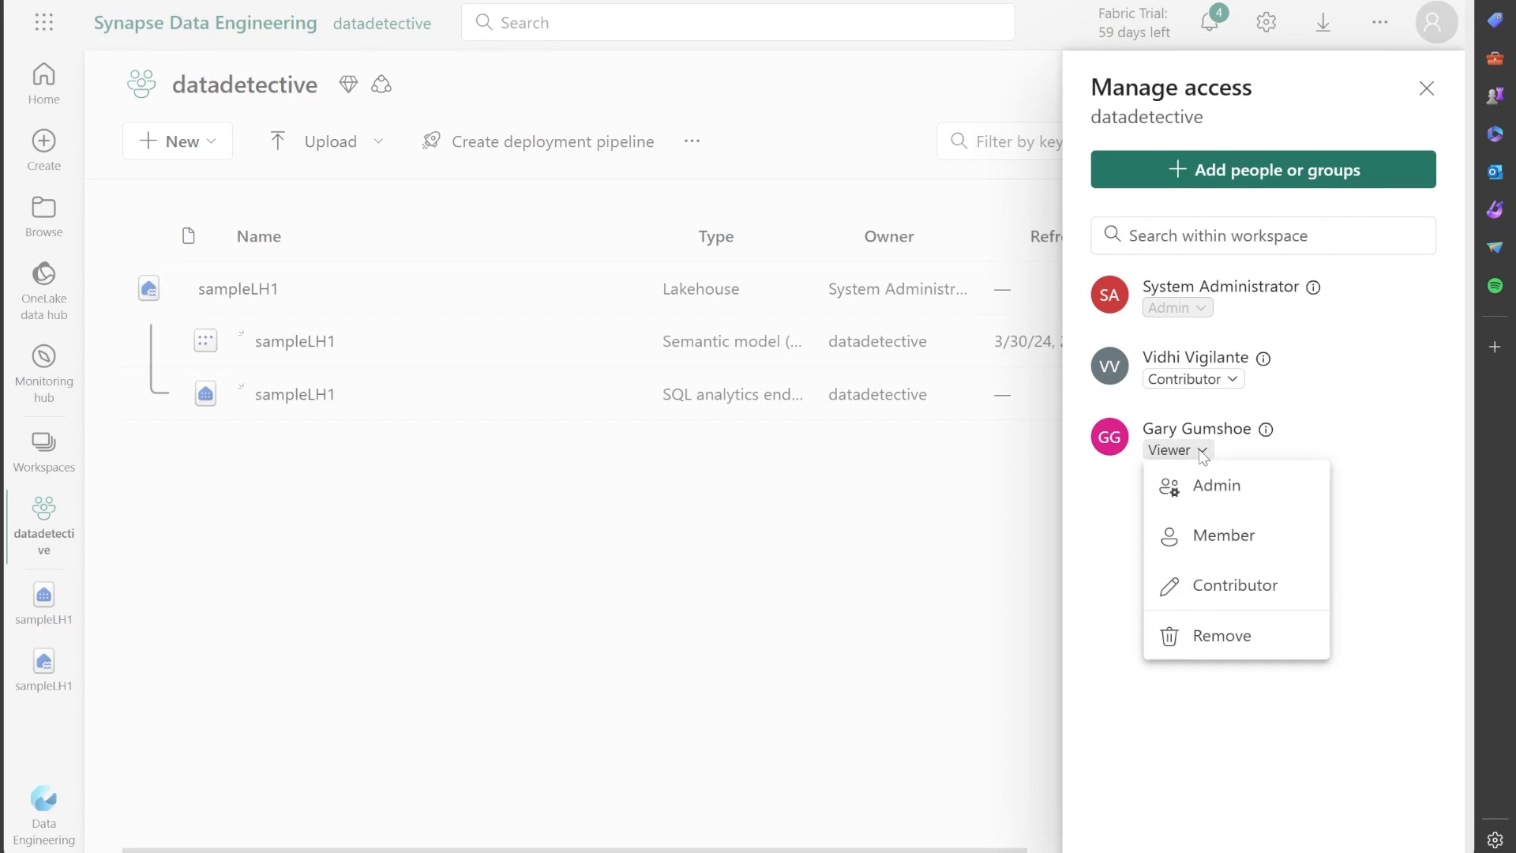
left_click(1395, 470)
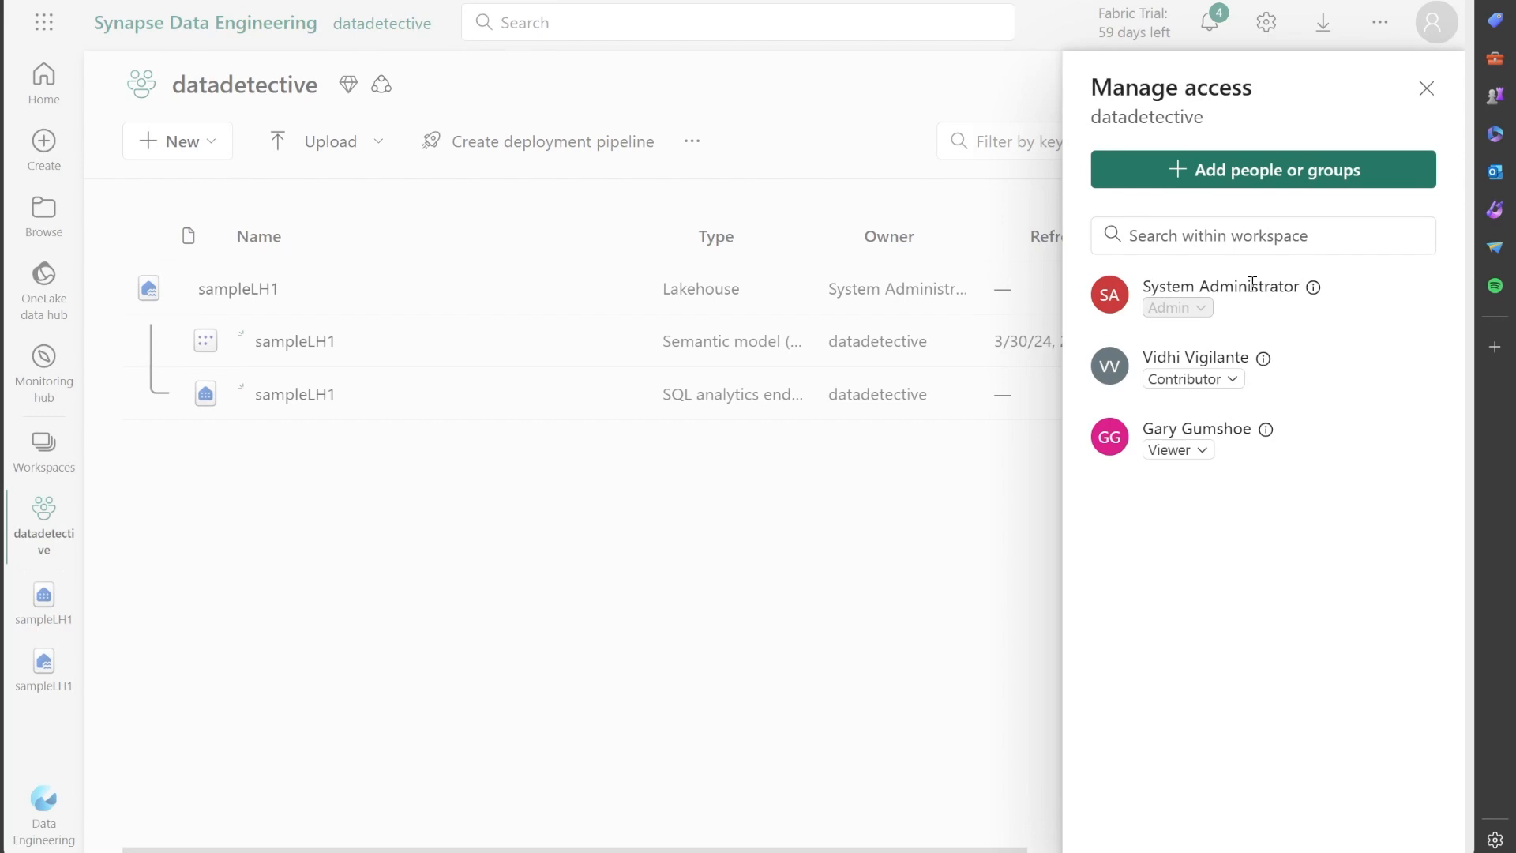
left_click(1426, 88)
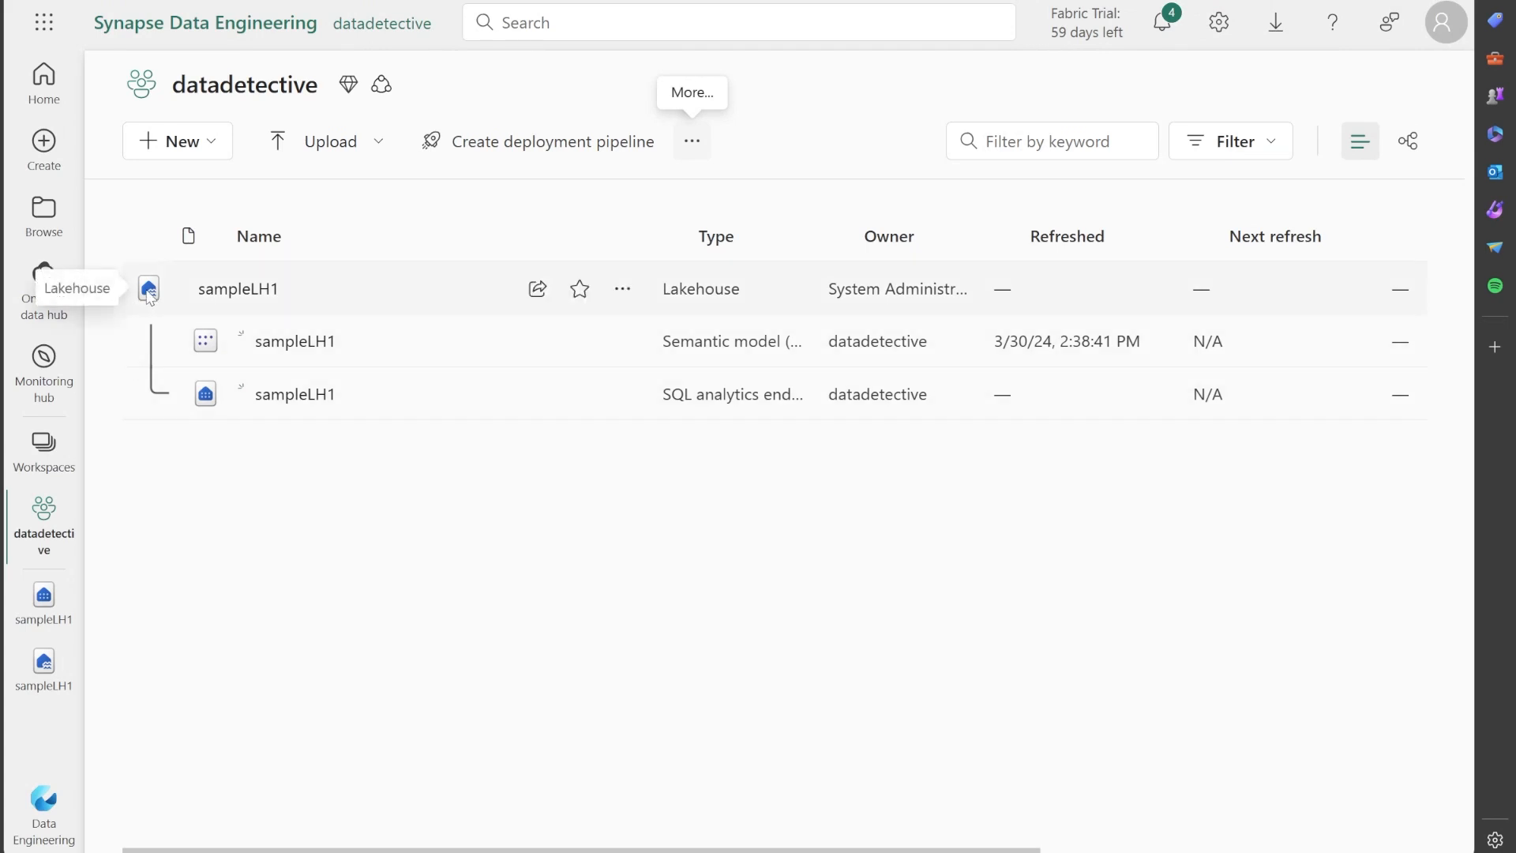
Open the permissions of the sampleLH1 lakehouse and examine what each workspace role is granted.
left_click(624, 289)
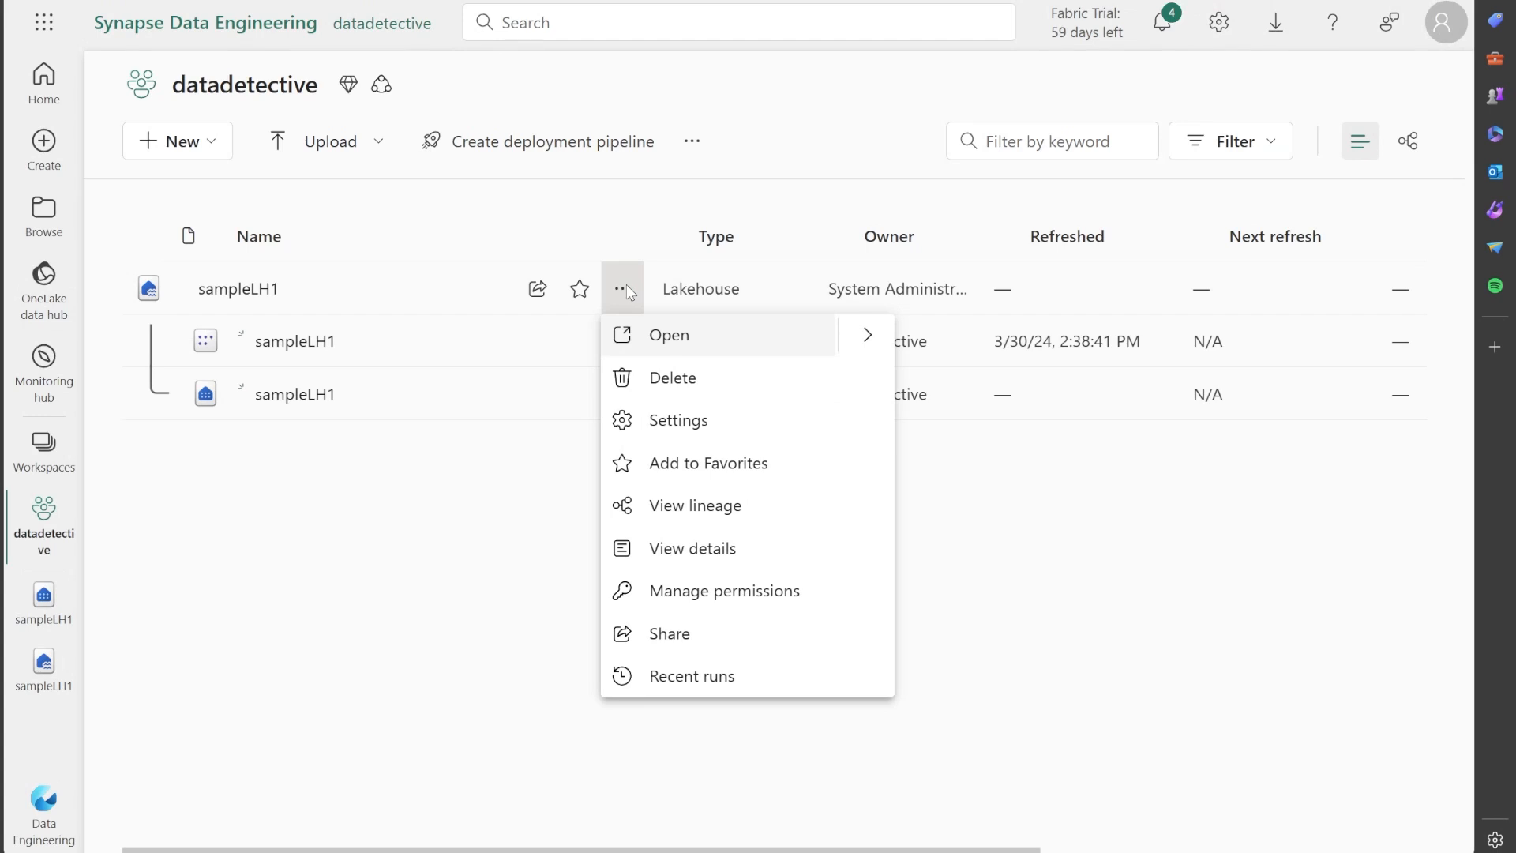
left_click(702, 592)
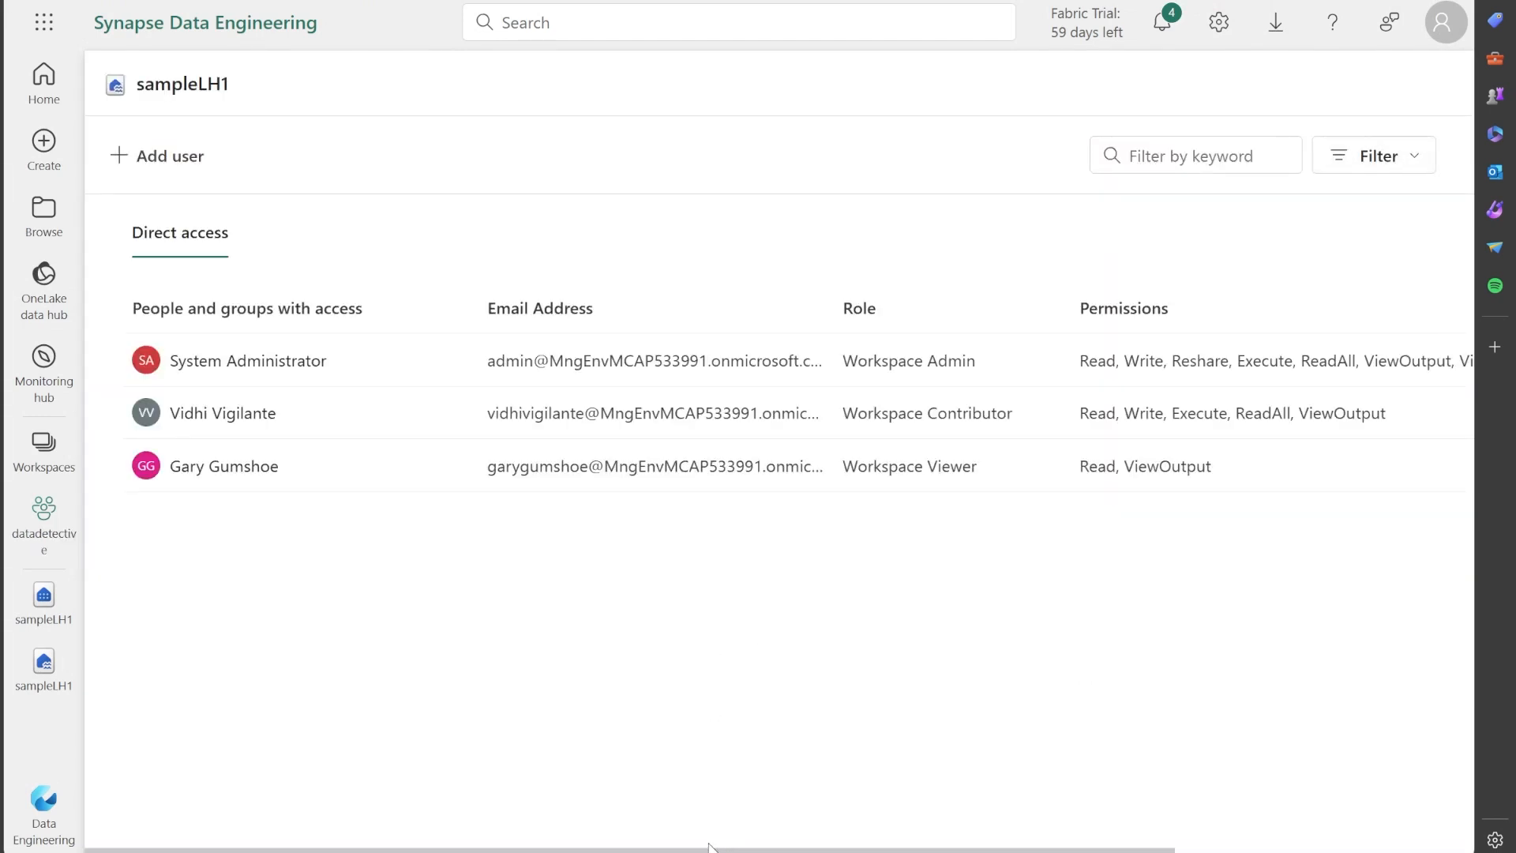
left_click_drag(708, 846, 897, 838)
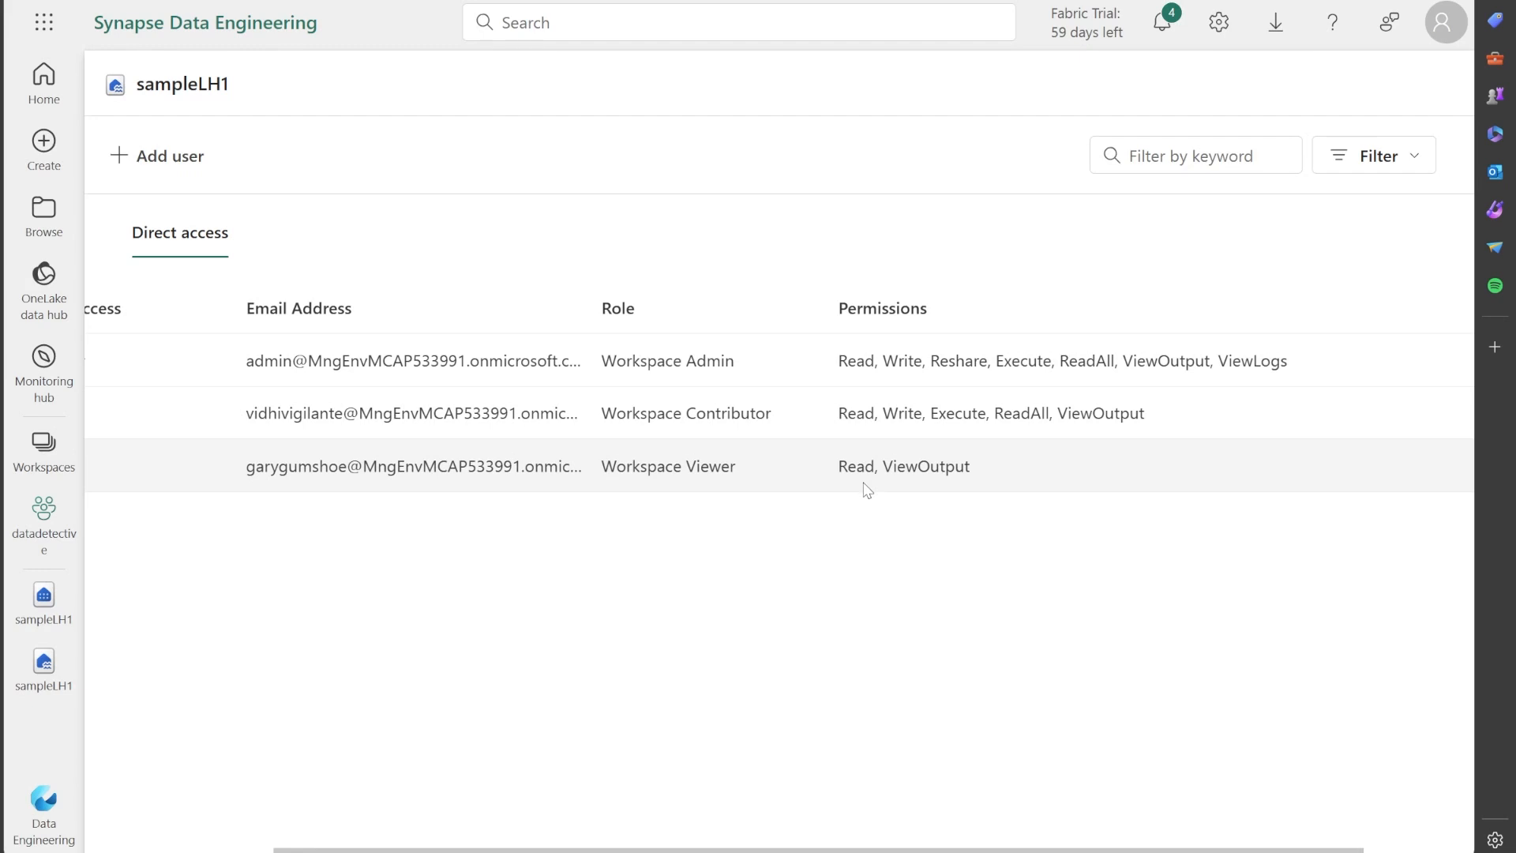
left_click_drag(1018, 851, 1129, 850)
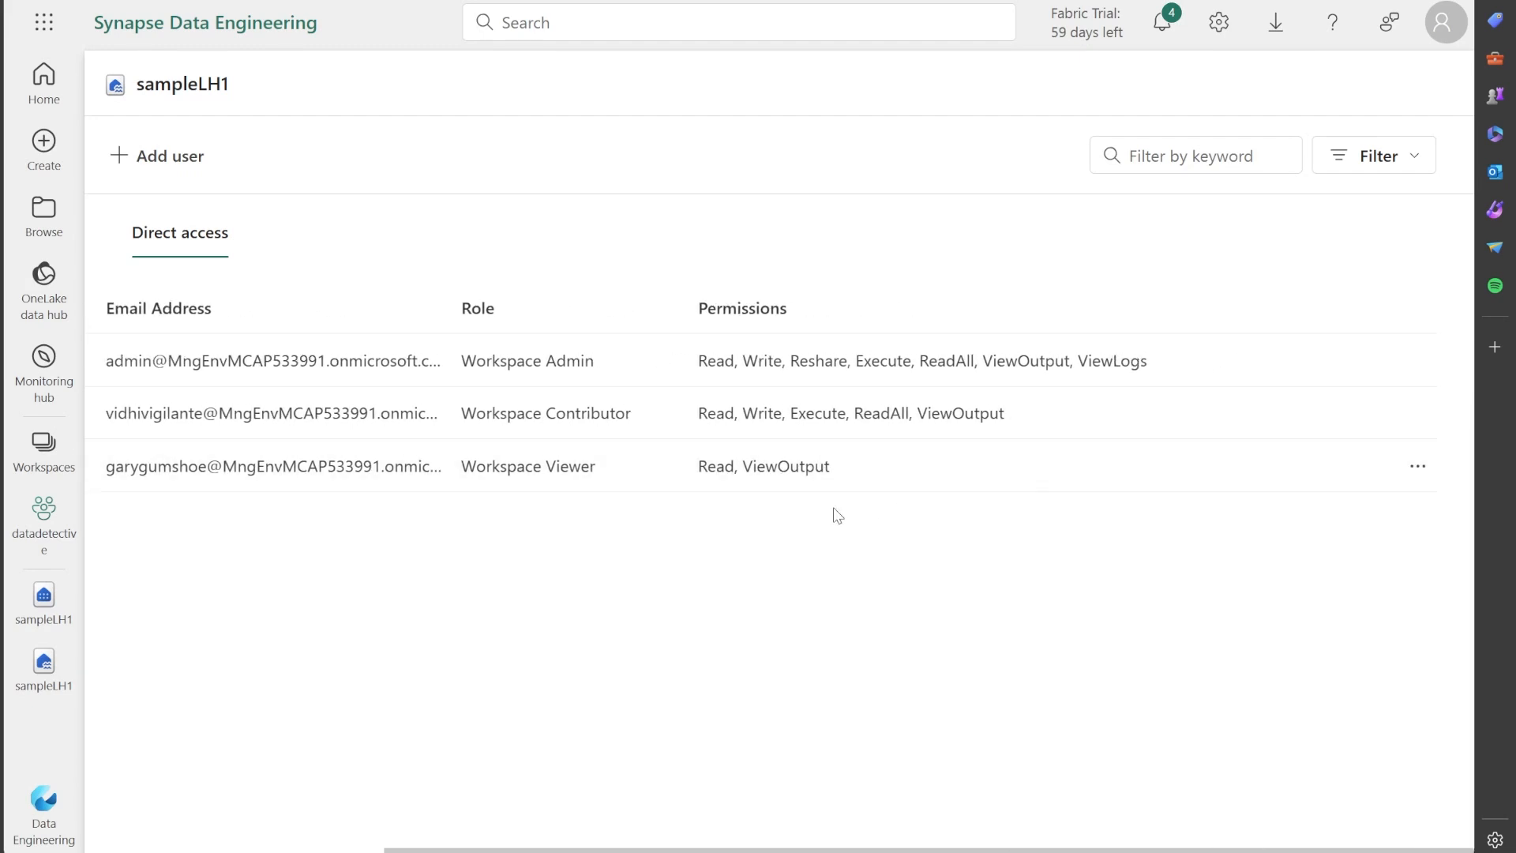
Check which additional permission can be granted to the workspace viewer on sampleLH1, and return to the workspace.
left_click(1418, 469)
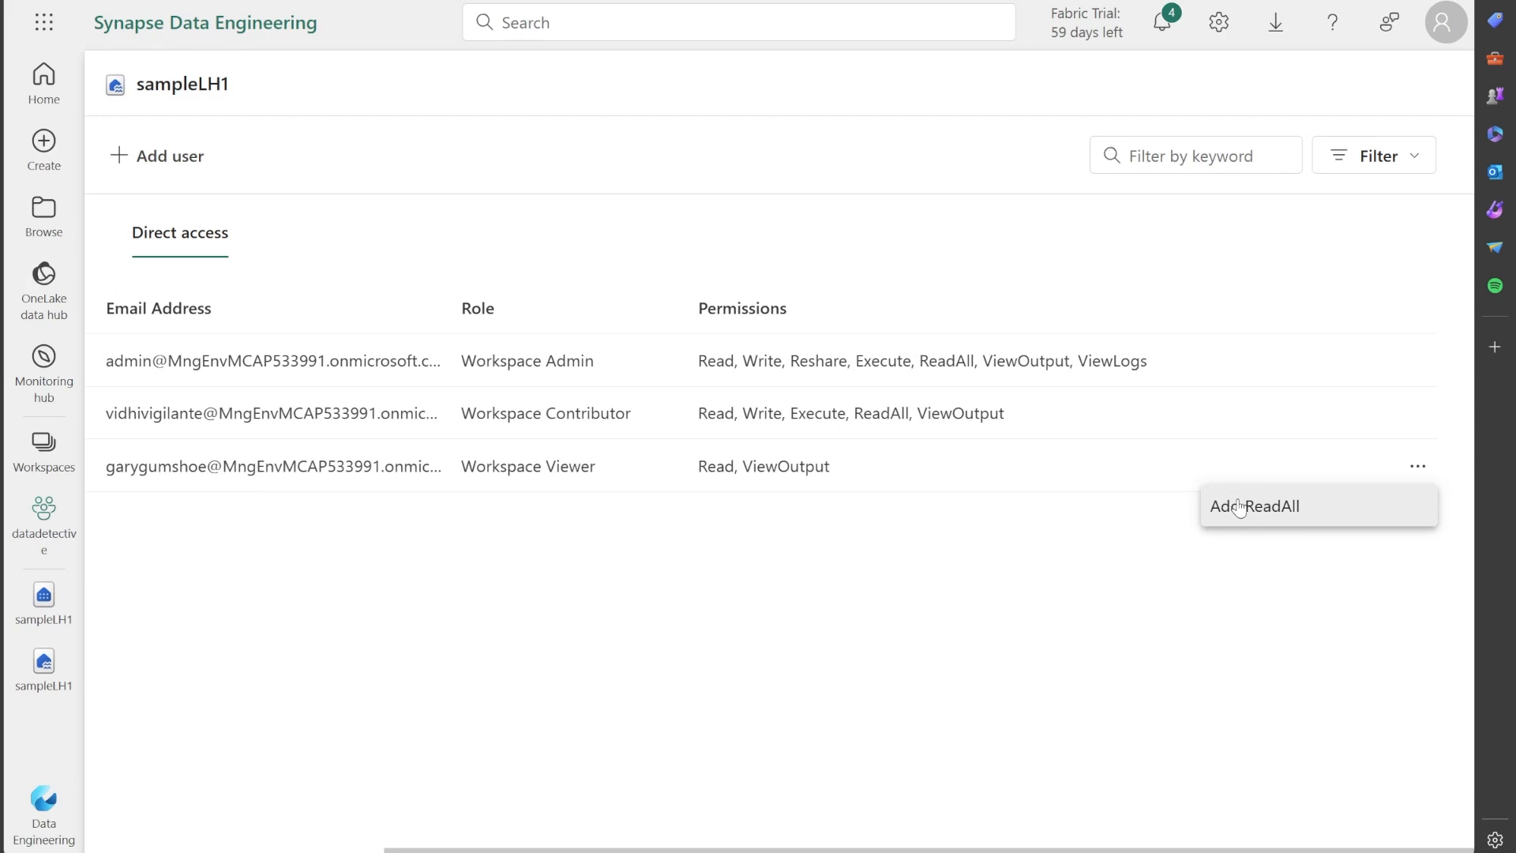
left_click(1085, 556)
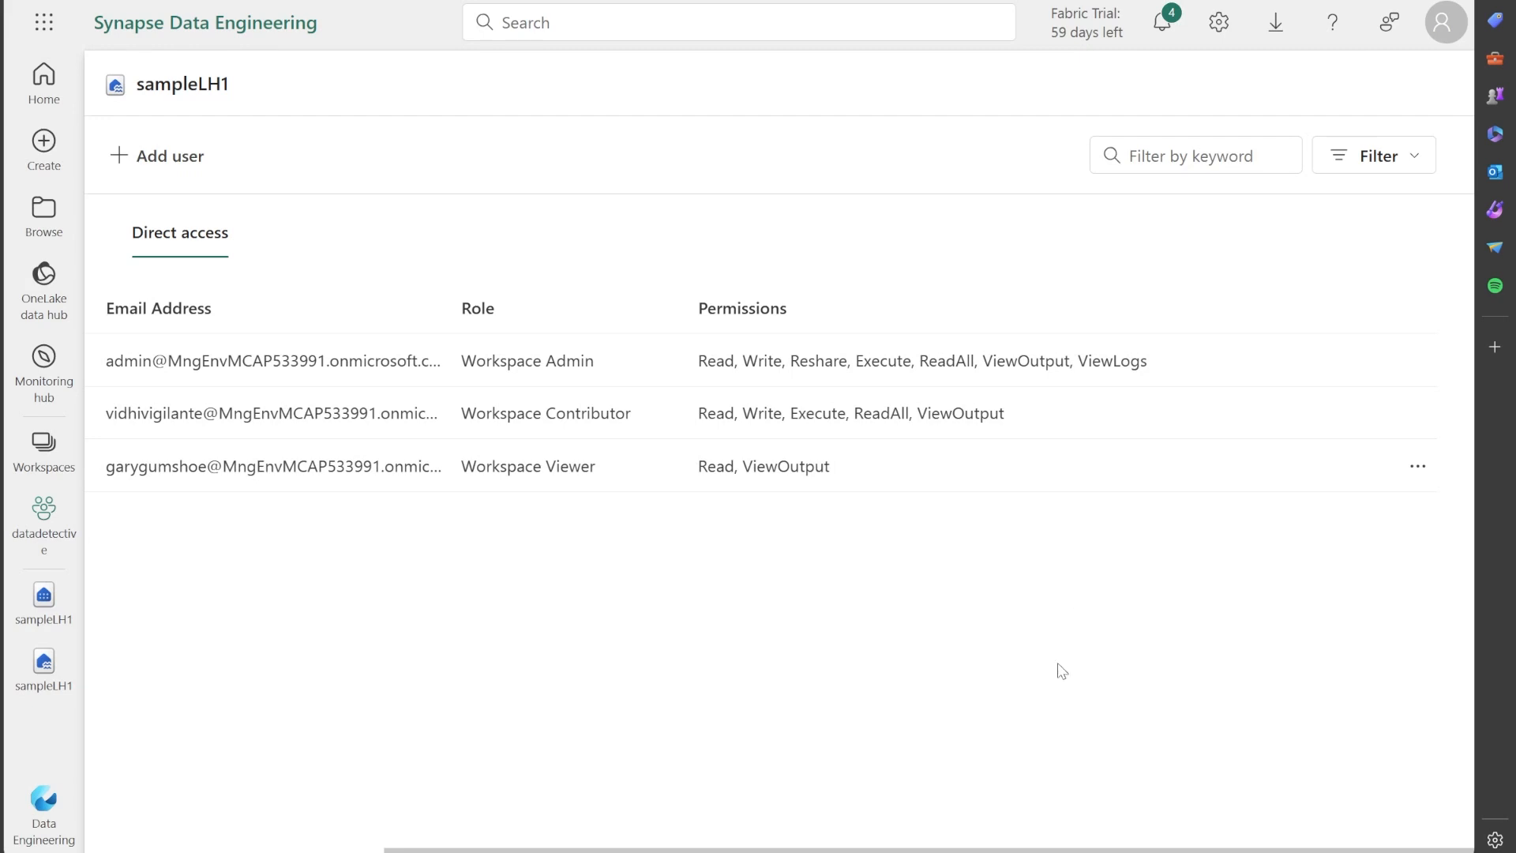
left_click_drag(989, 850, 689, 850)
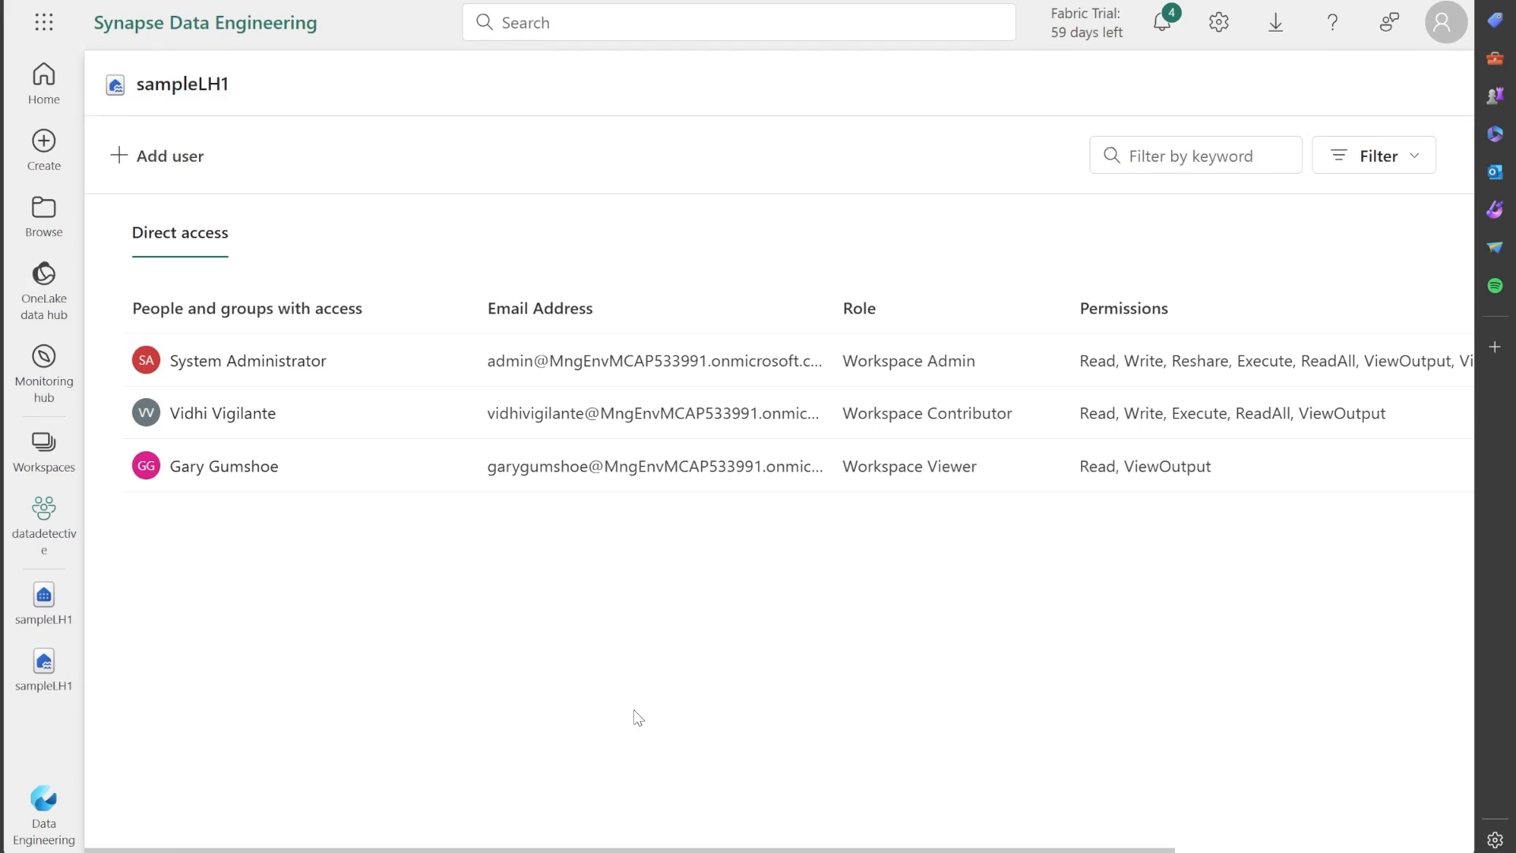
key("alt+Left")
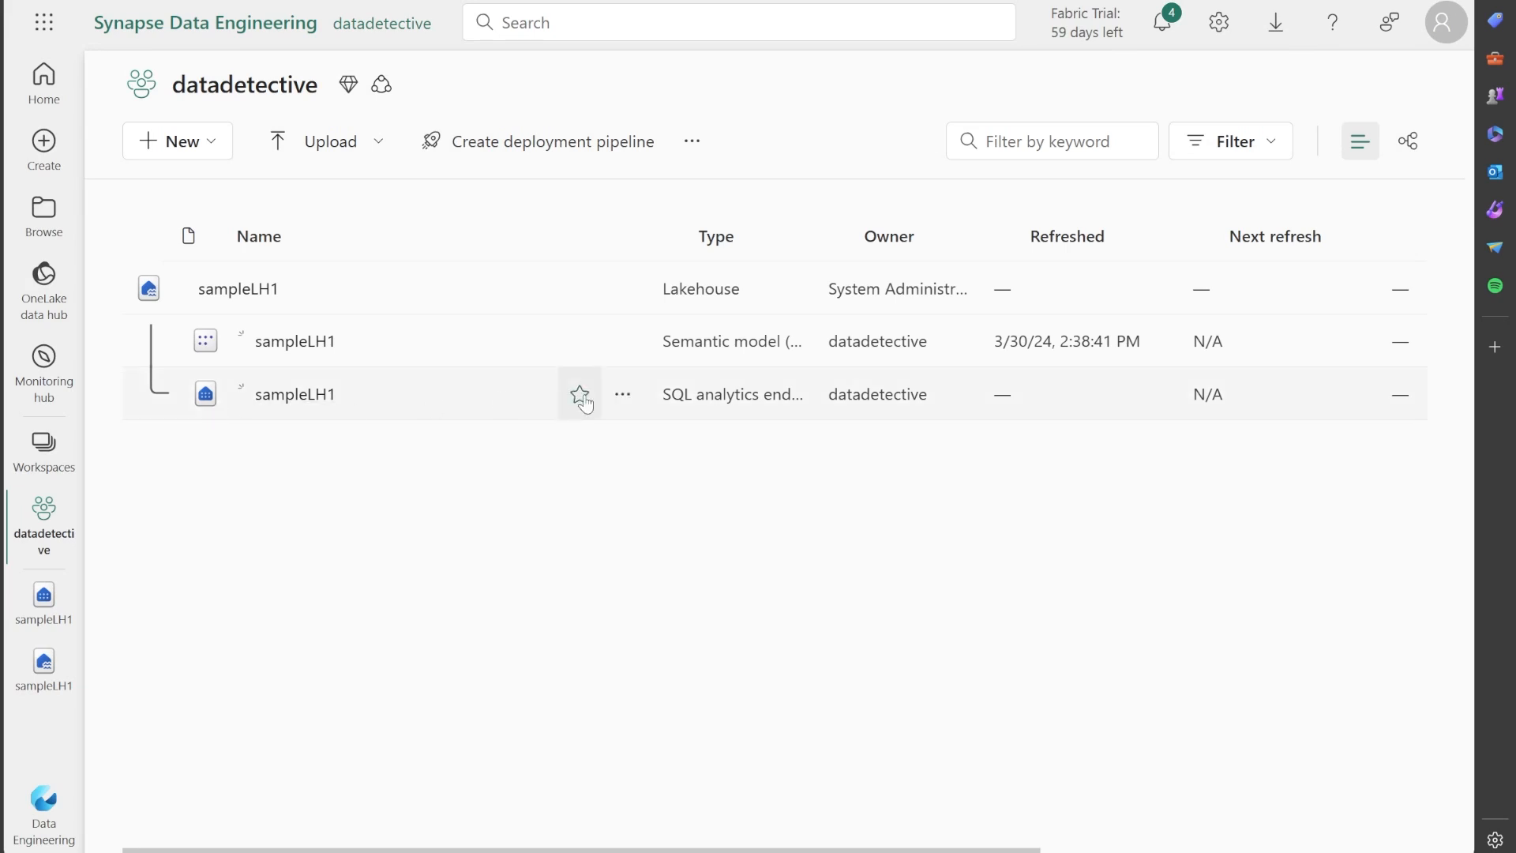
Open the permissions of the sampleLH1 SQL analytics endpoint and examine what each workspace role is granted.
left_click(633, 396)
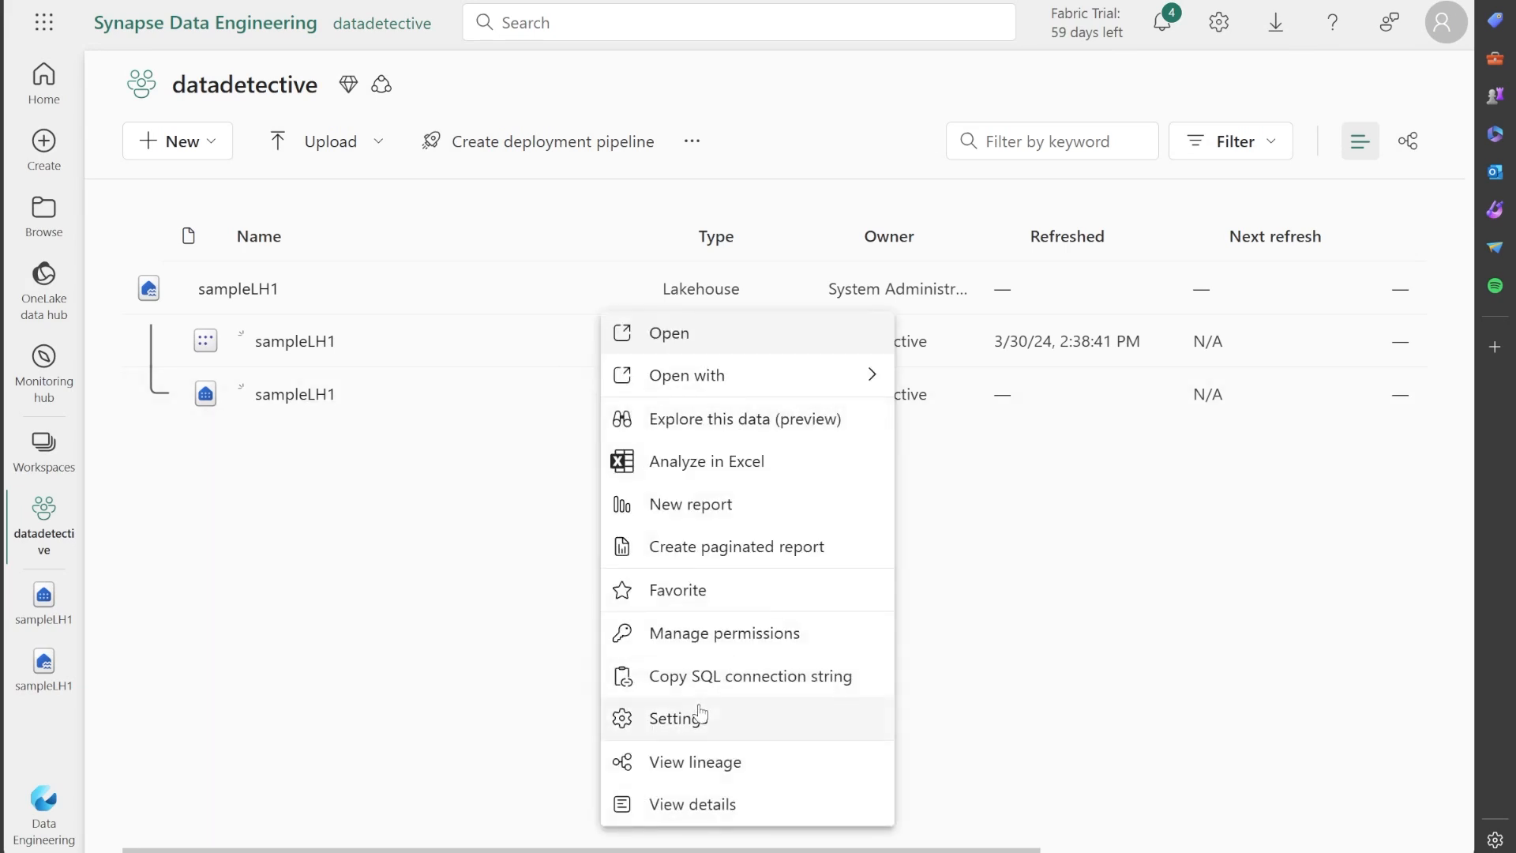
left_click(704, 635)
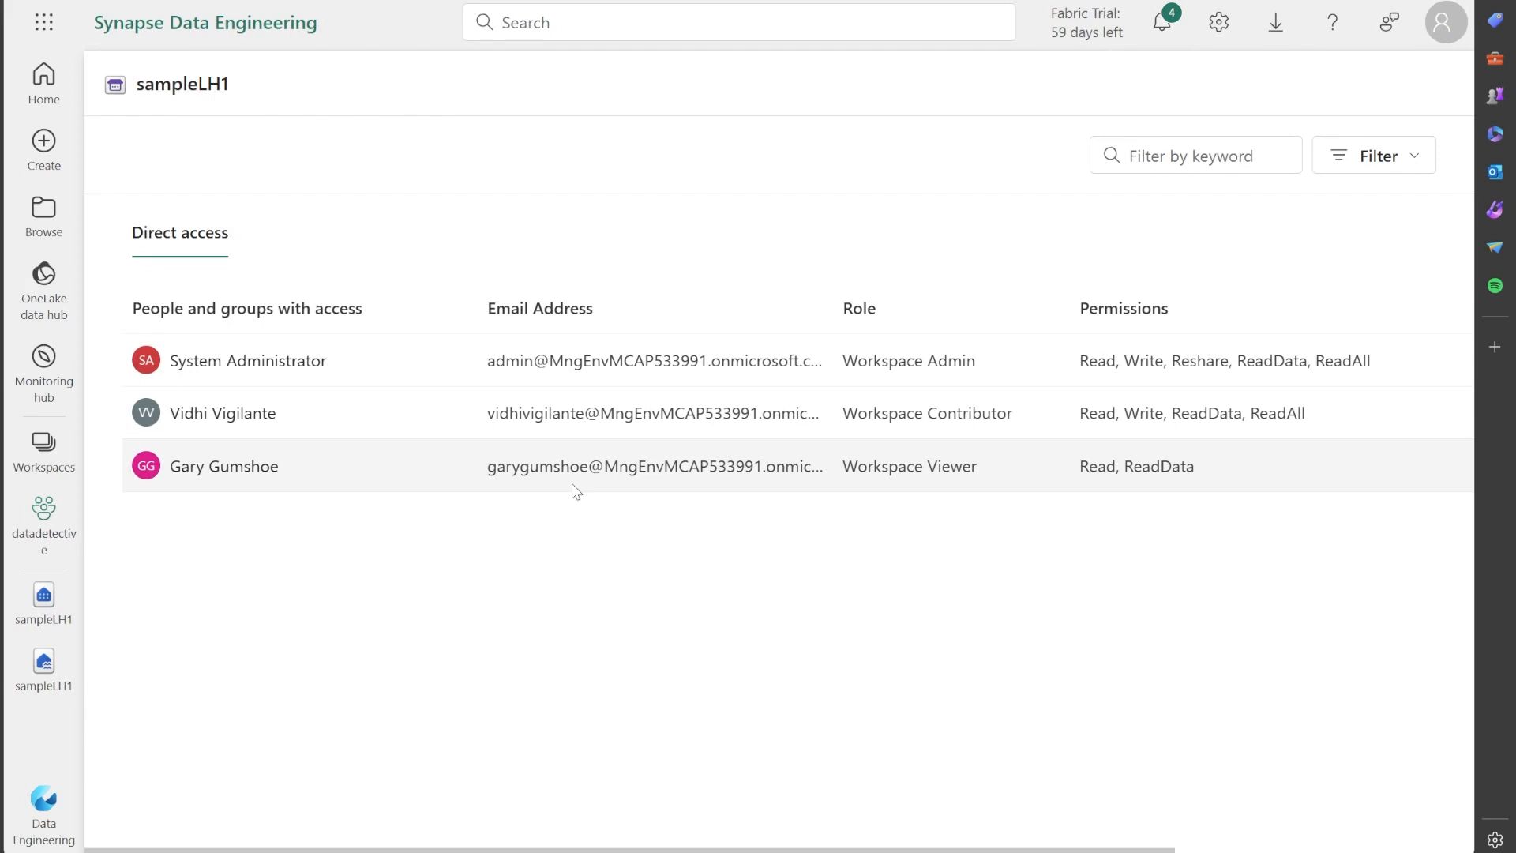
left_click_drag(708, 851, 922, 851)
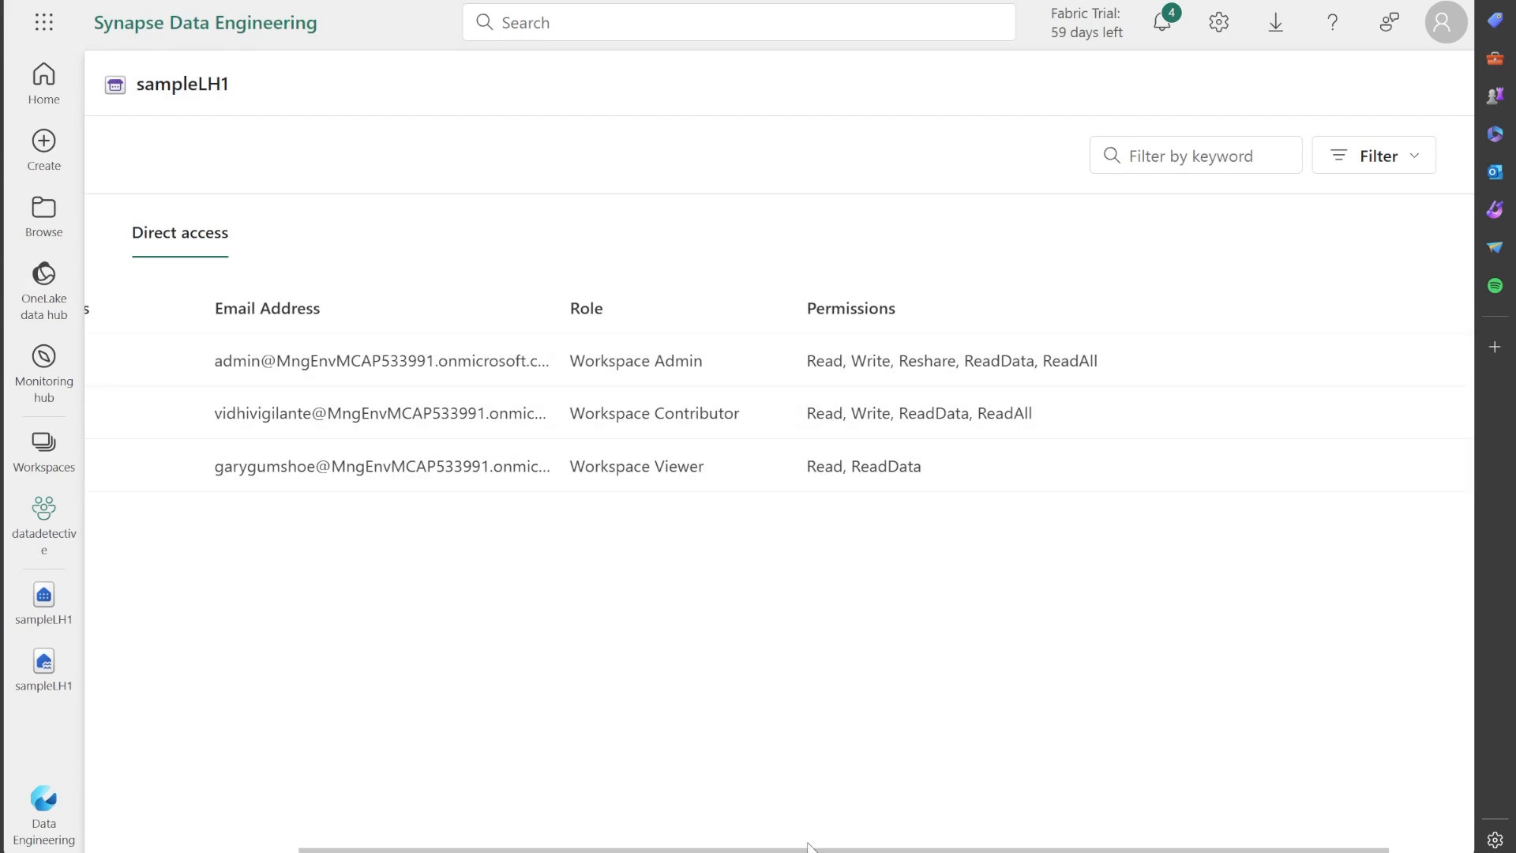
left_click_drag(812, 848, 897, 849)
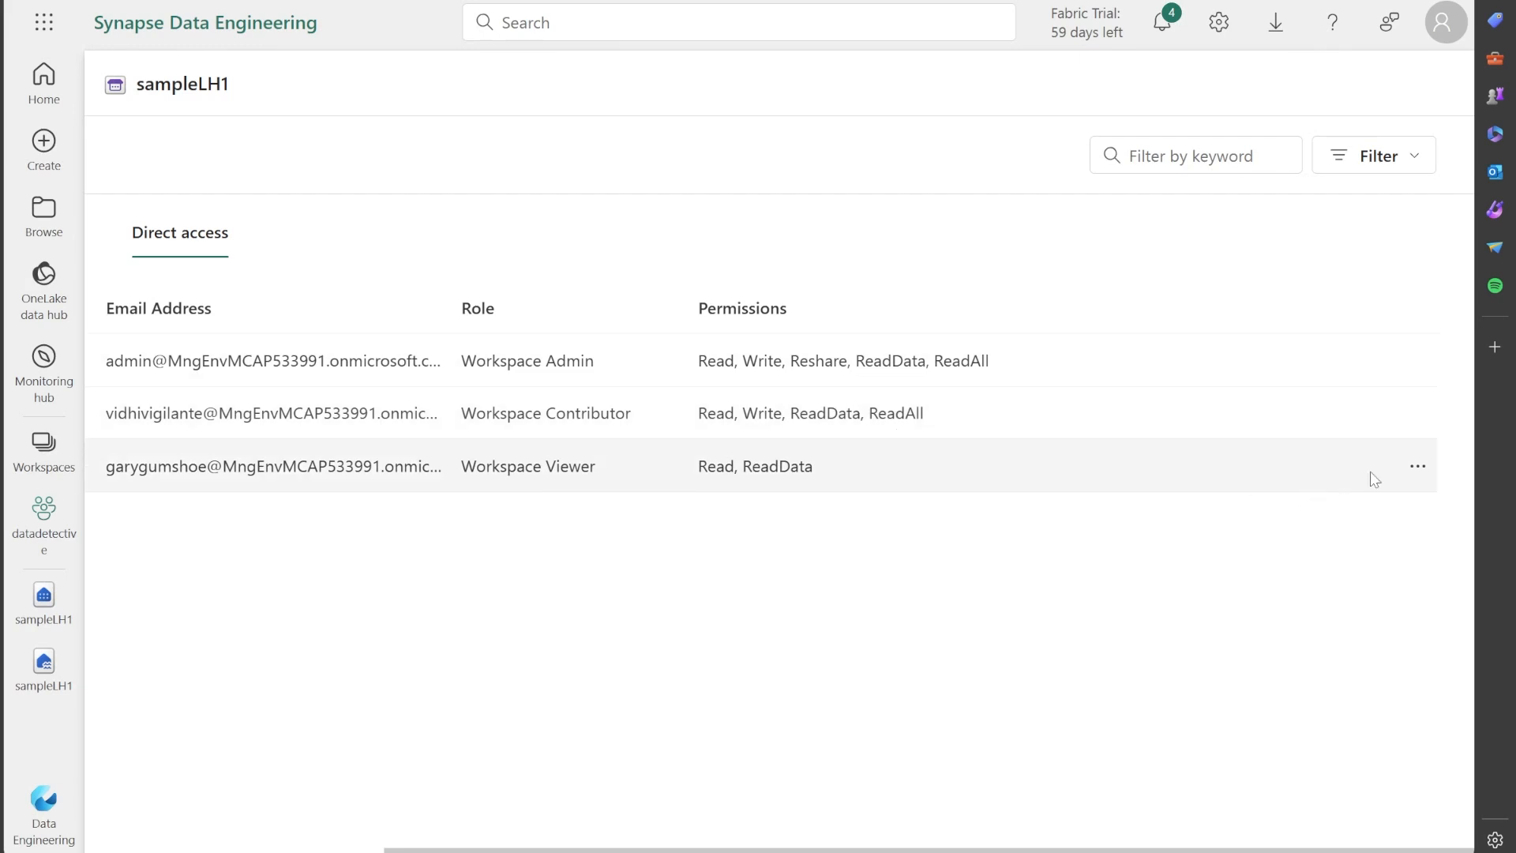
Check which additional permission can be granted to the workspace viewer on the SQL analytics endpoint, and return to the workspace.
left_click(1418, 467)
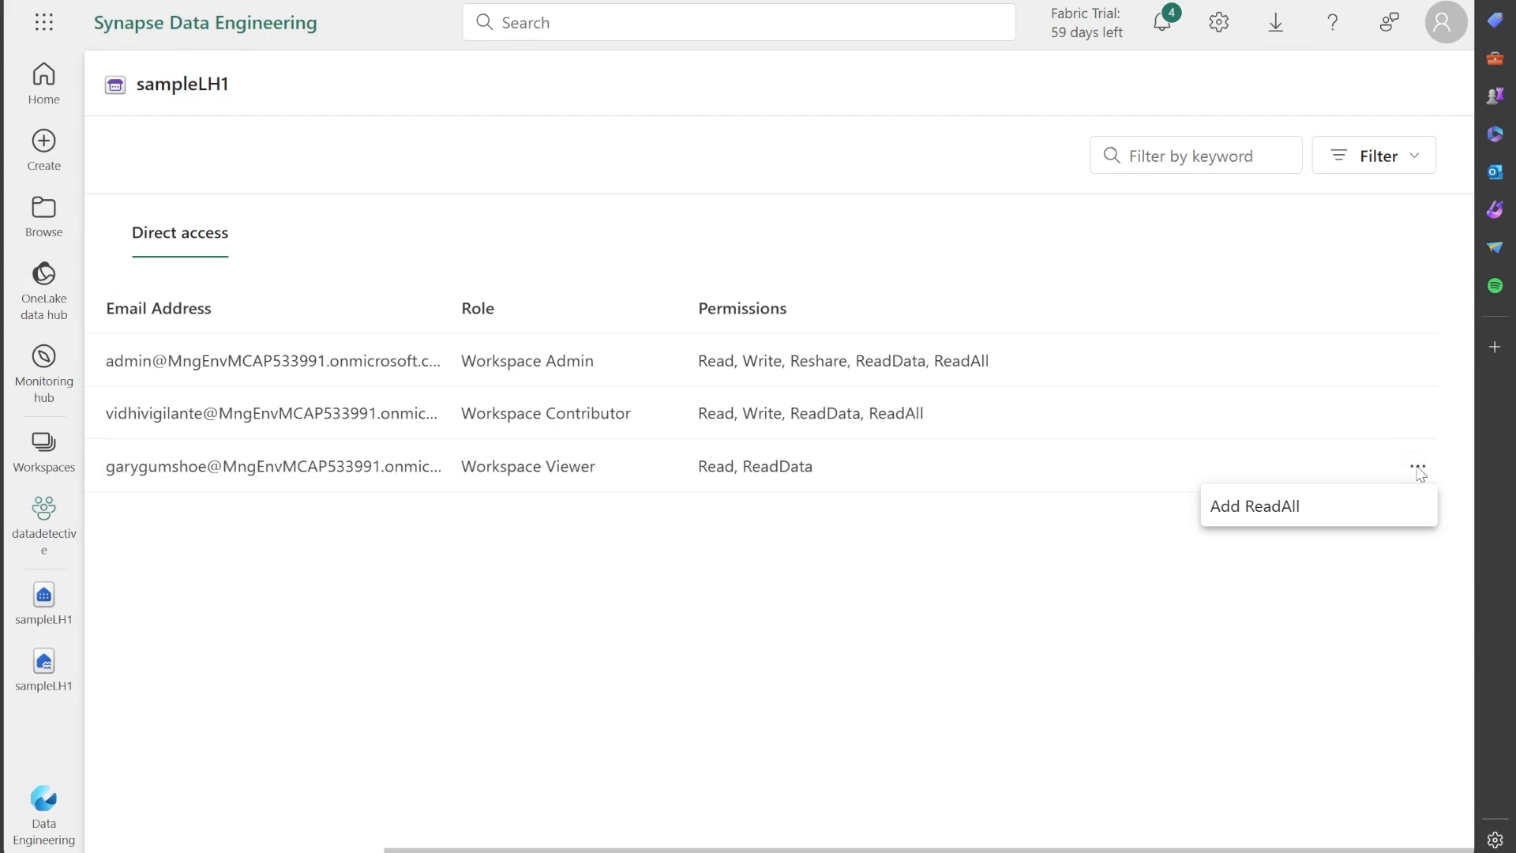
left_click(1082, 565)
left_click_drag(755, 847, 456, 848)
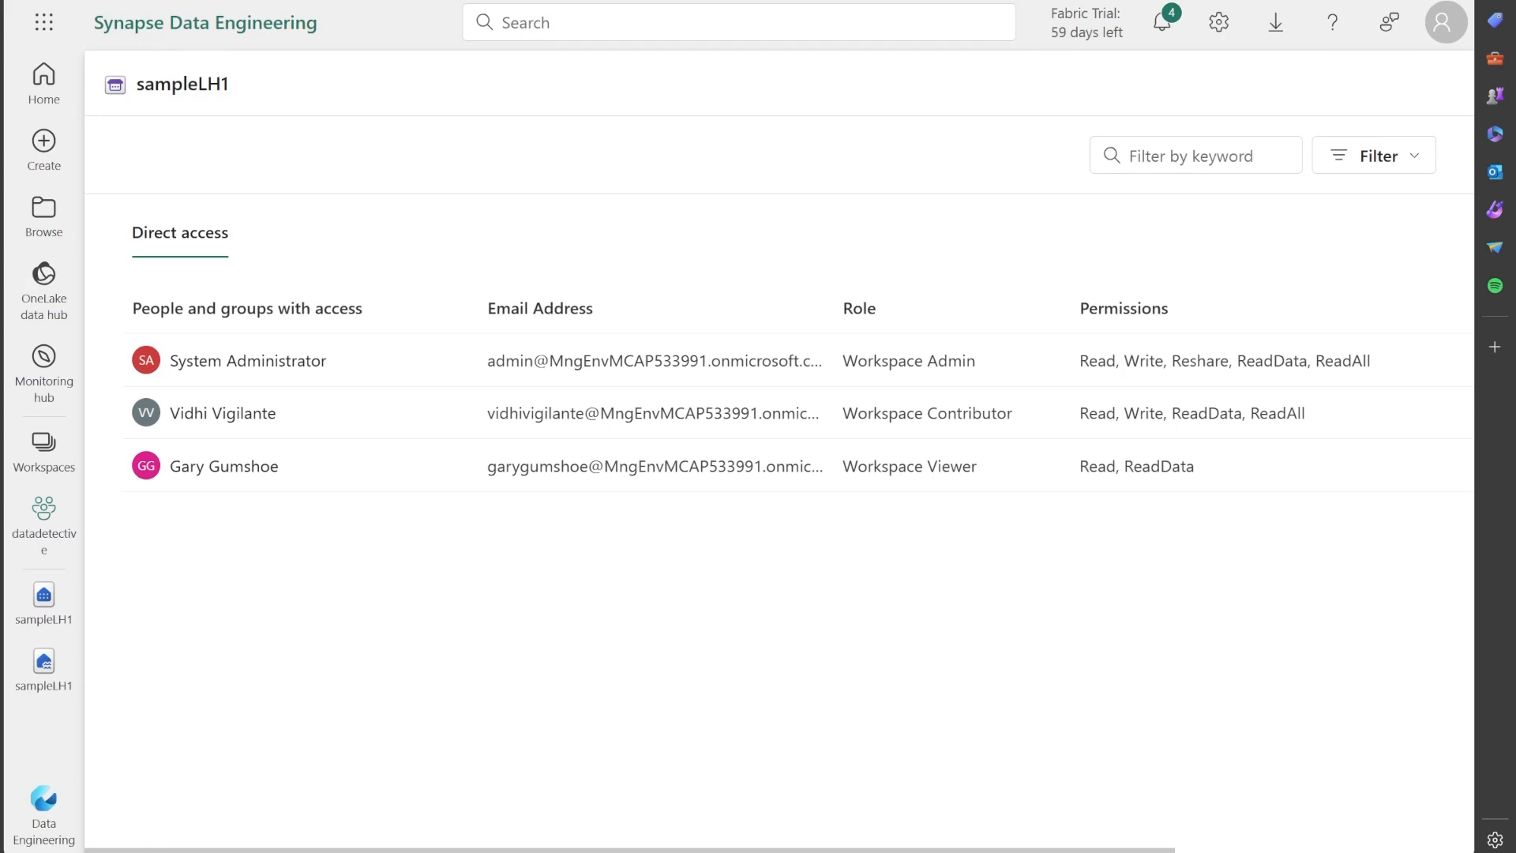
key("alt+Left")
Open the permissions of the default sampleLH1 semantic model and examine the direct access of each workspace role.
left_click(625, 348)
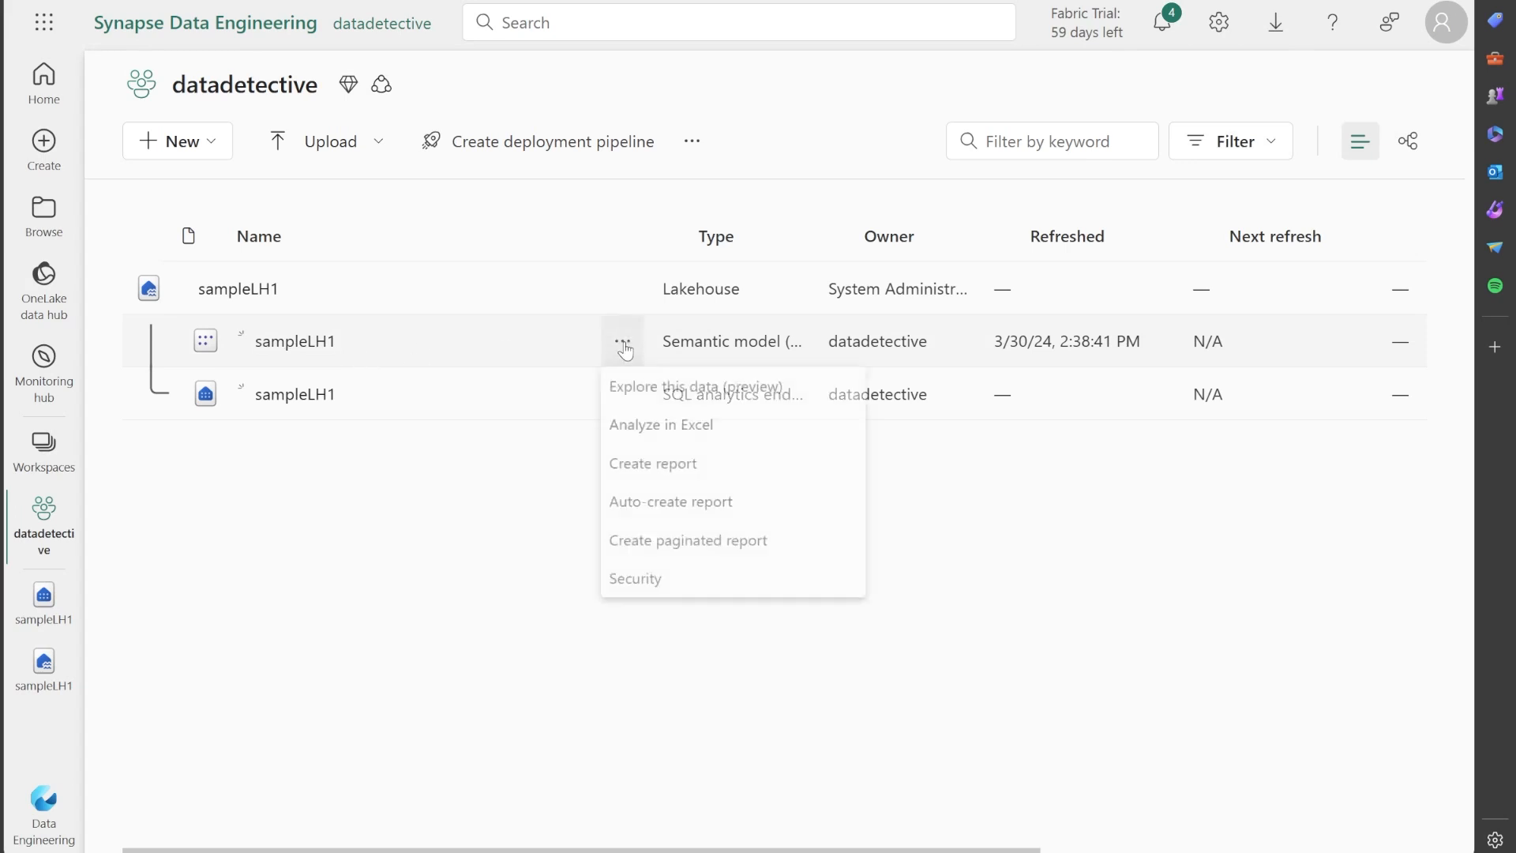
left_click(207, 347)
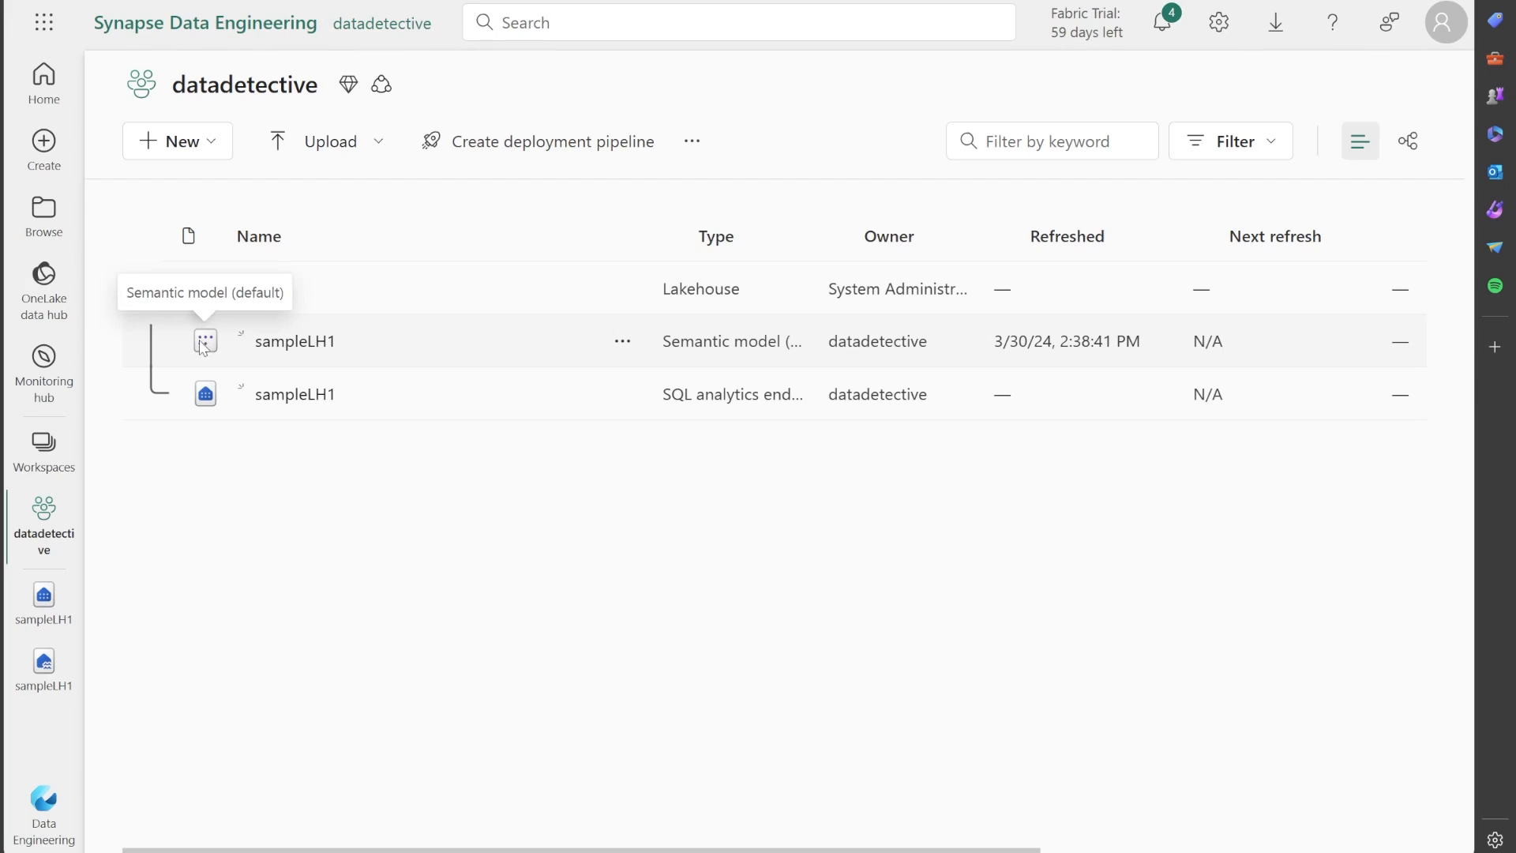
left_click(622, 343)
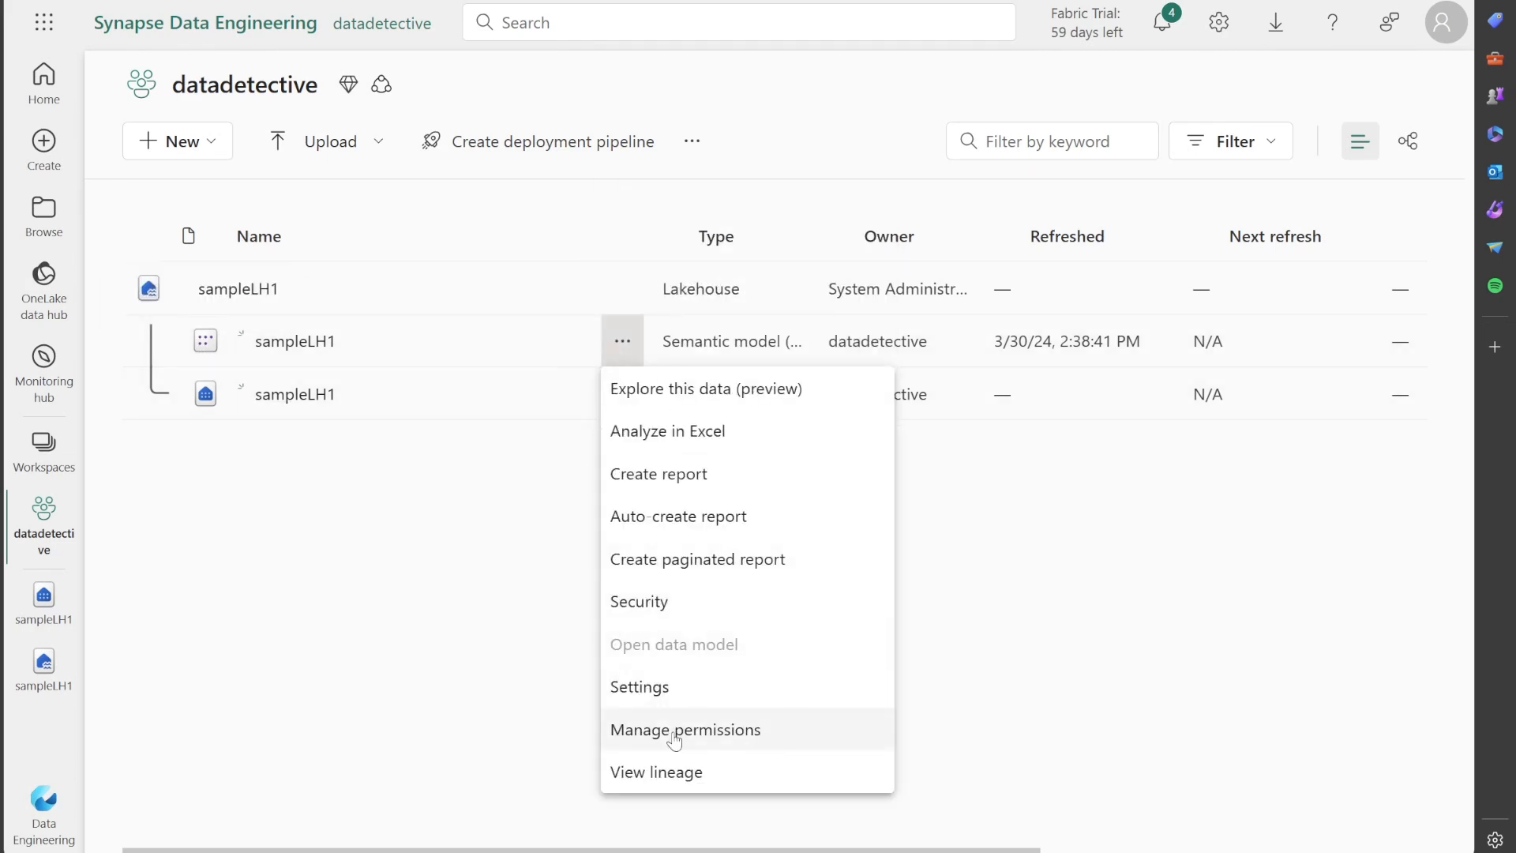
left_click(672, 731)
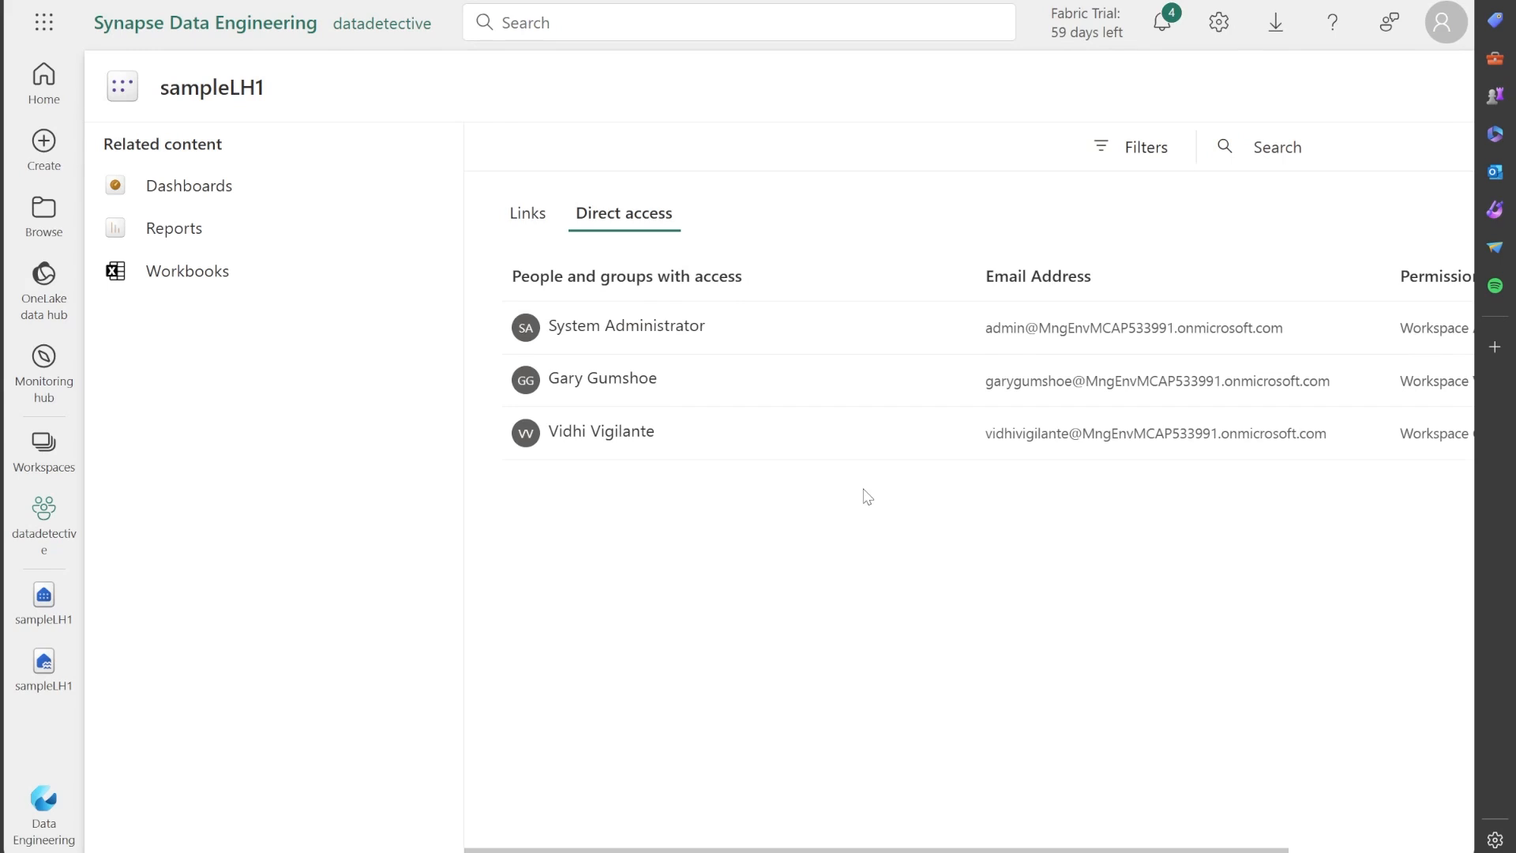
scroll(1319, 825, "right", 3)
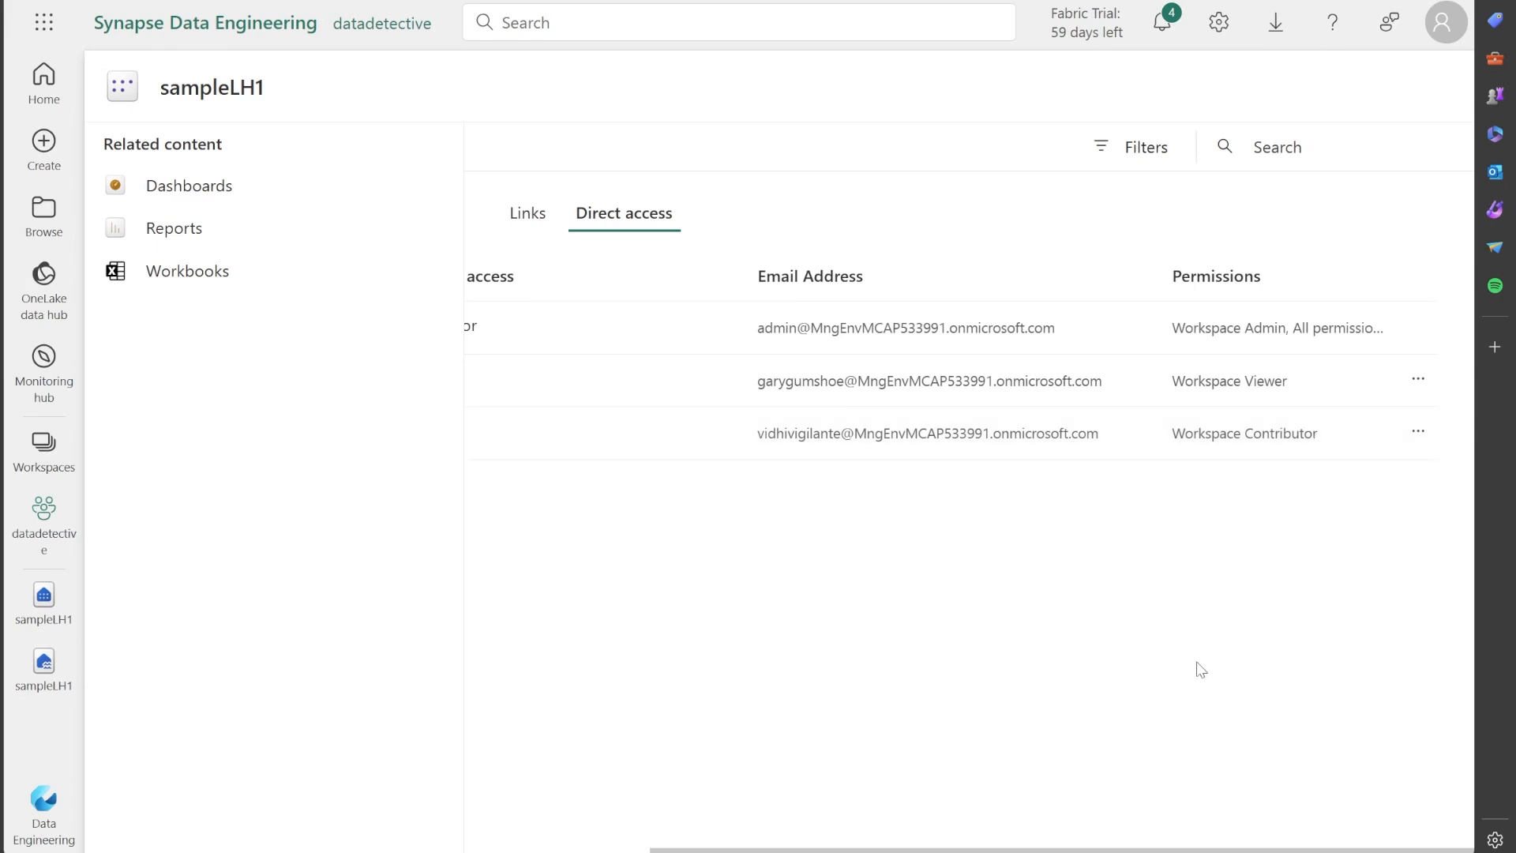
scroll(948, 355, "left", 3)
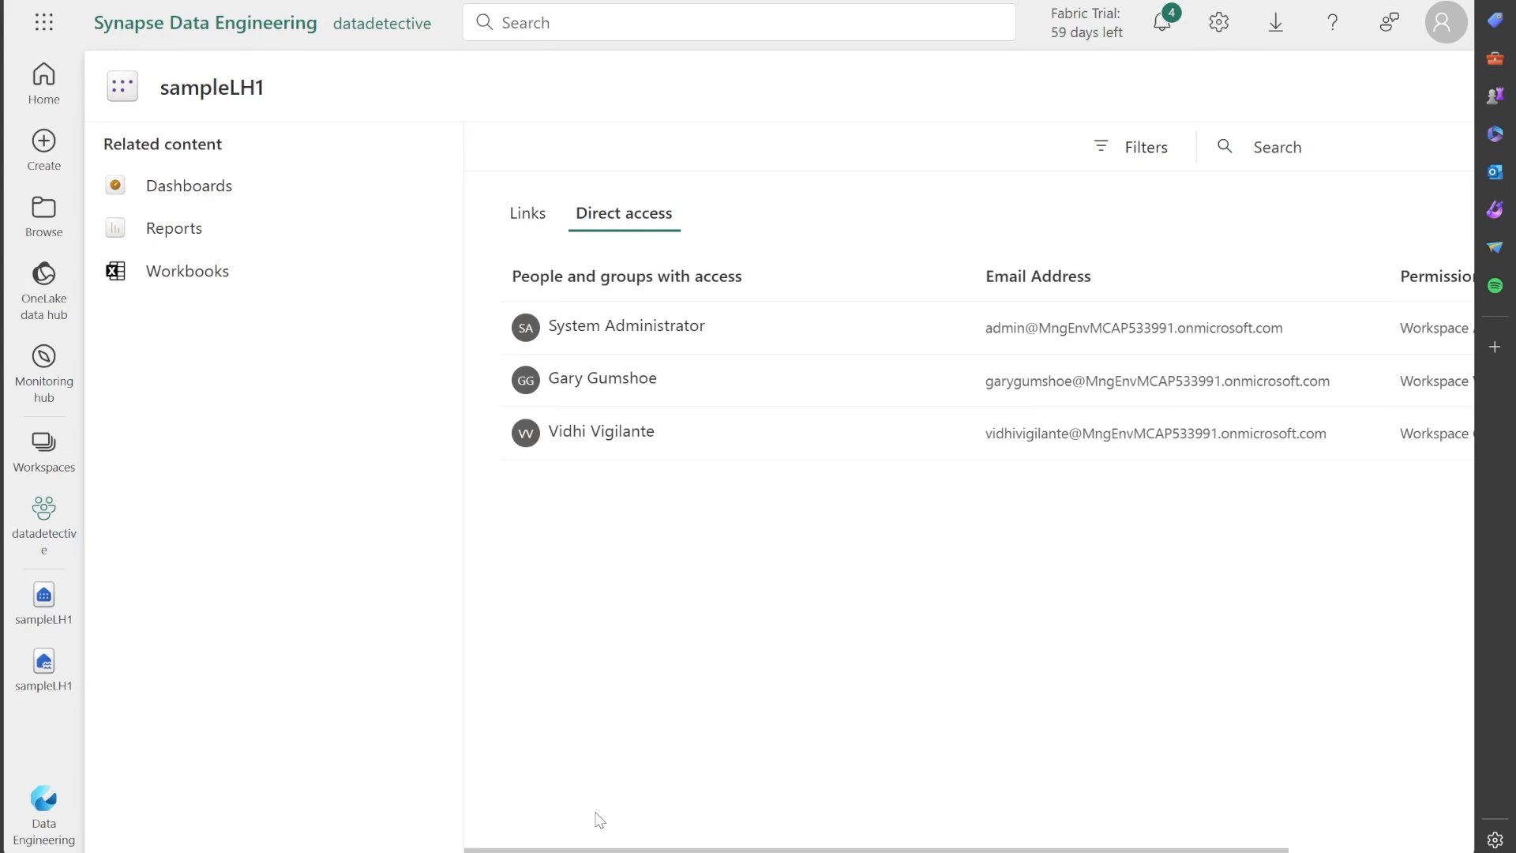
scroll(947, 356, "right", 3)
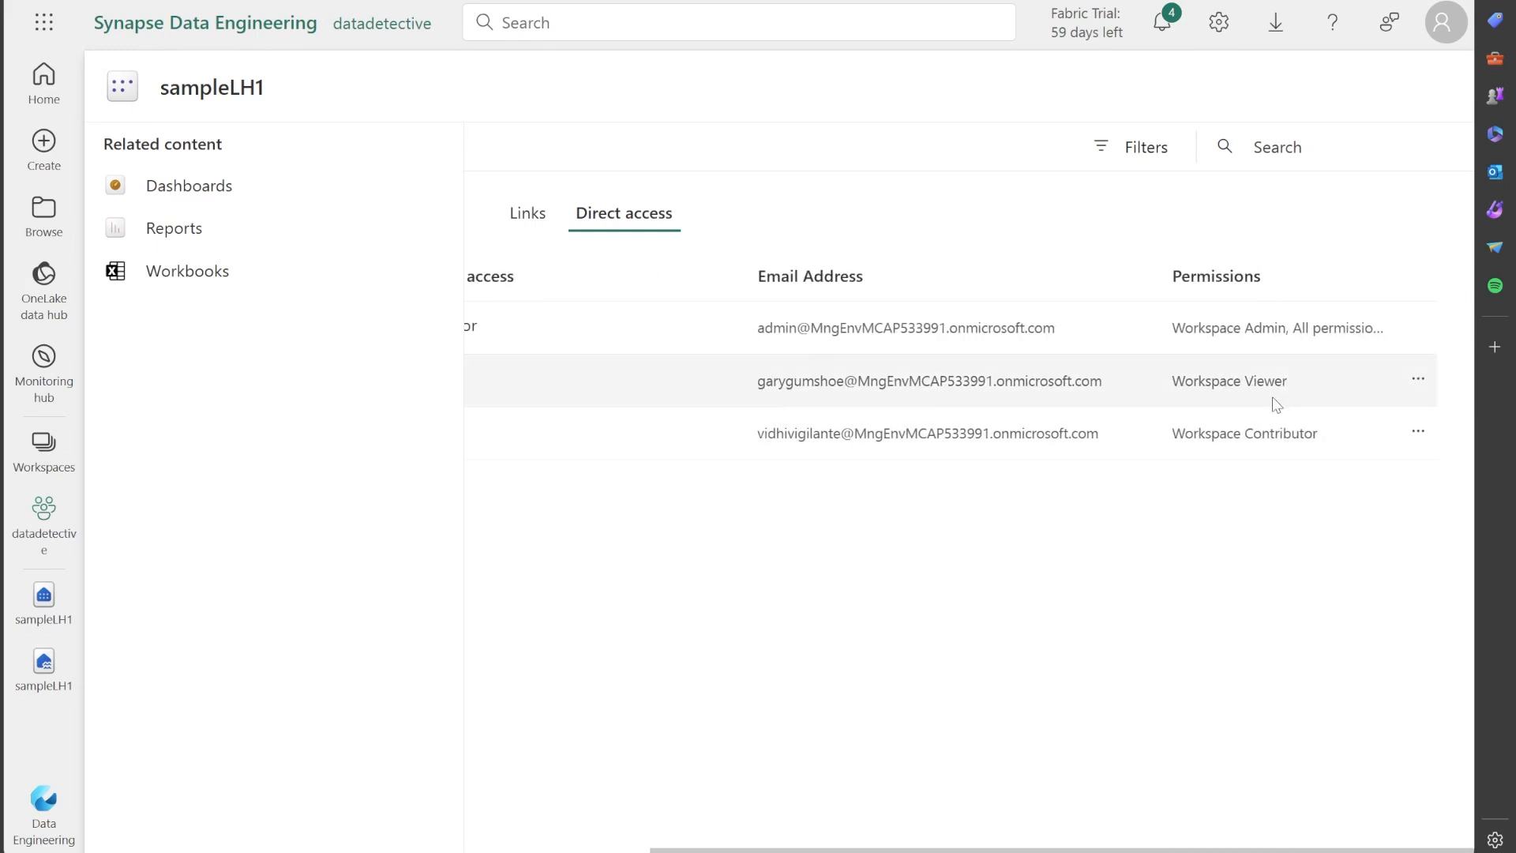
Check which additional permissions can be granted to the workspace contributor and viewer on the semantic model.
left_click(1422, 433)
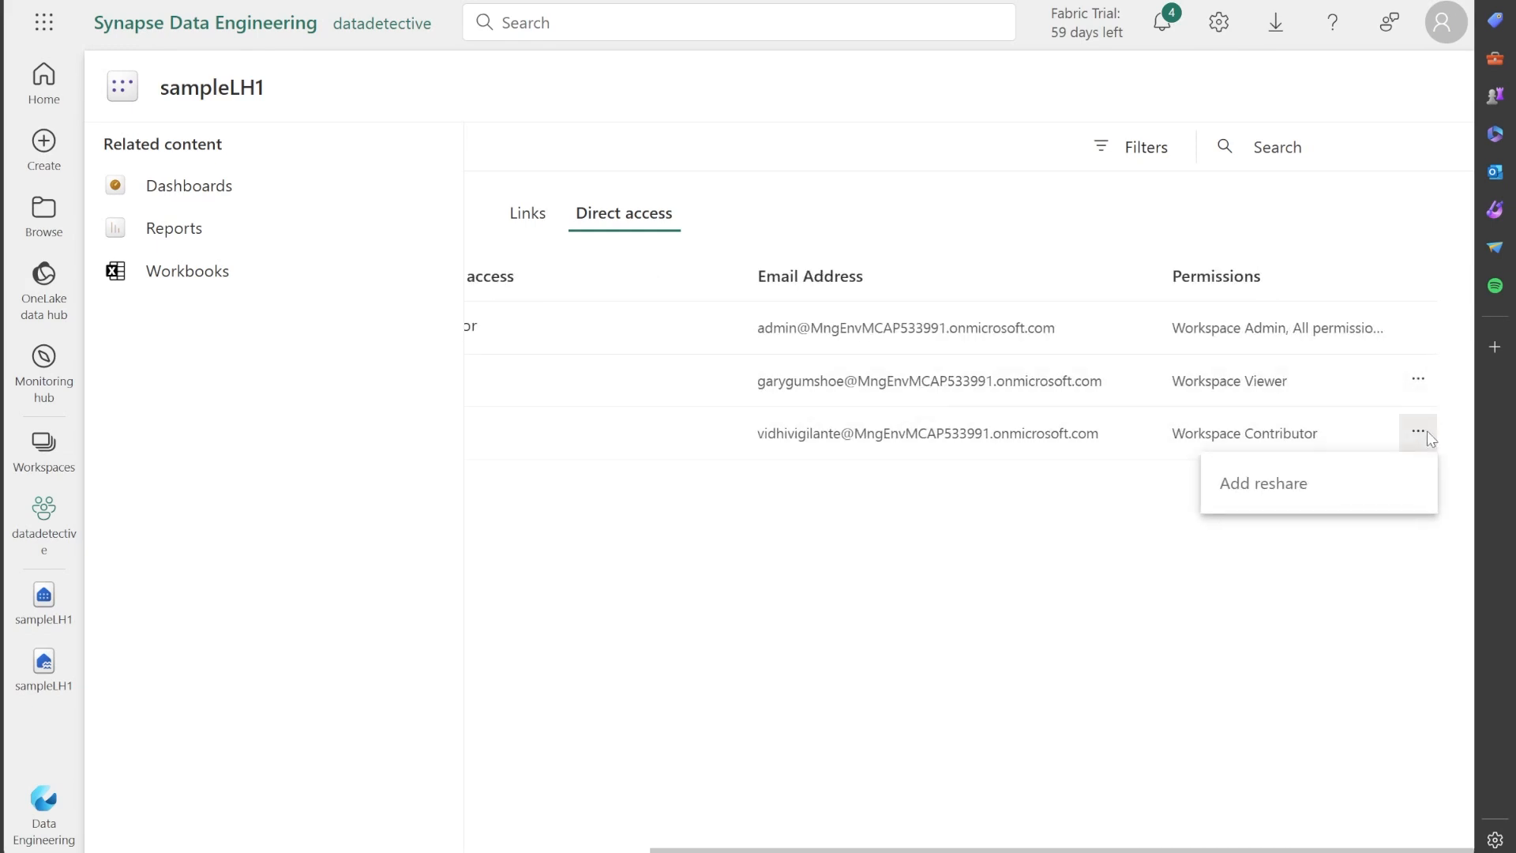
left_click(1419, 381)
left_click(1112, 598)
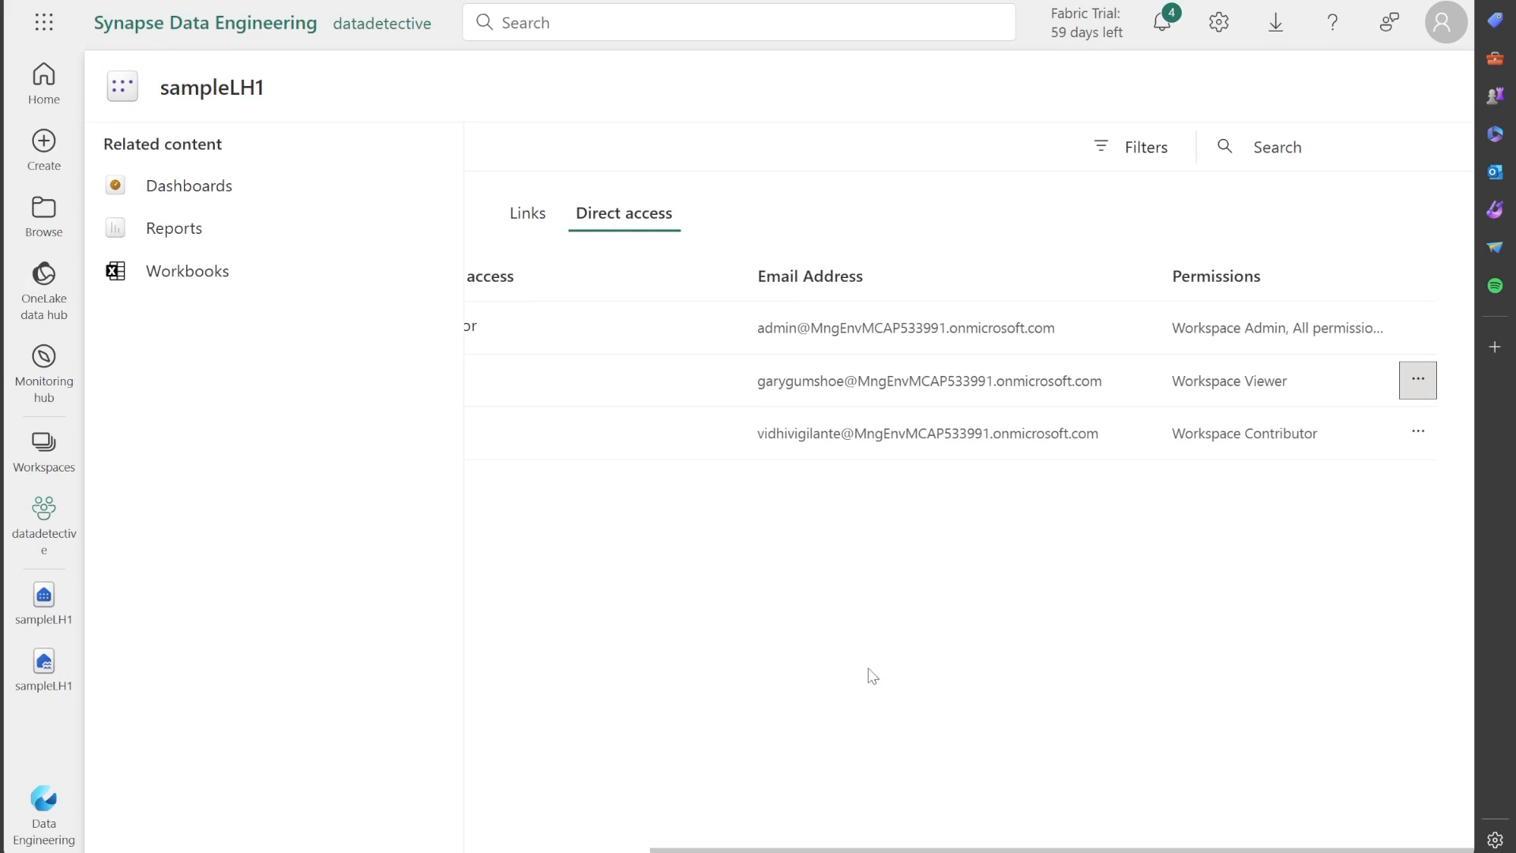
left_click_drag(929, 848, 636, 850)
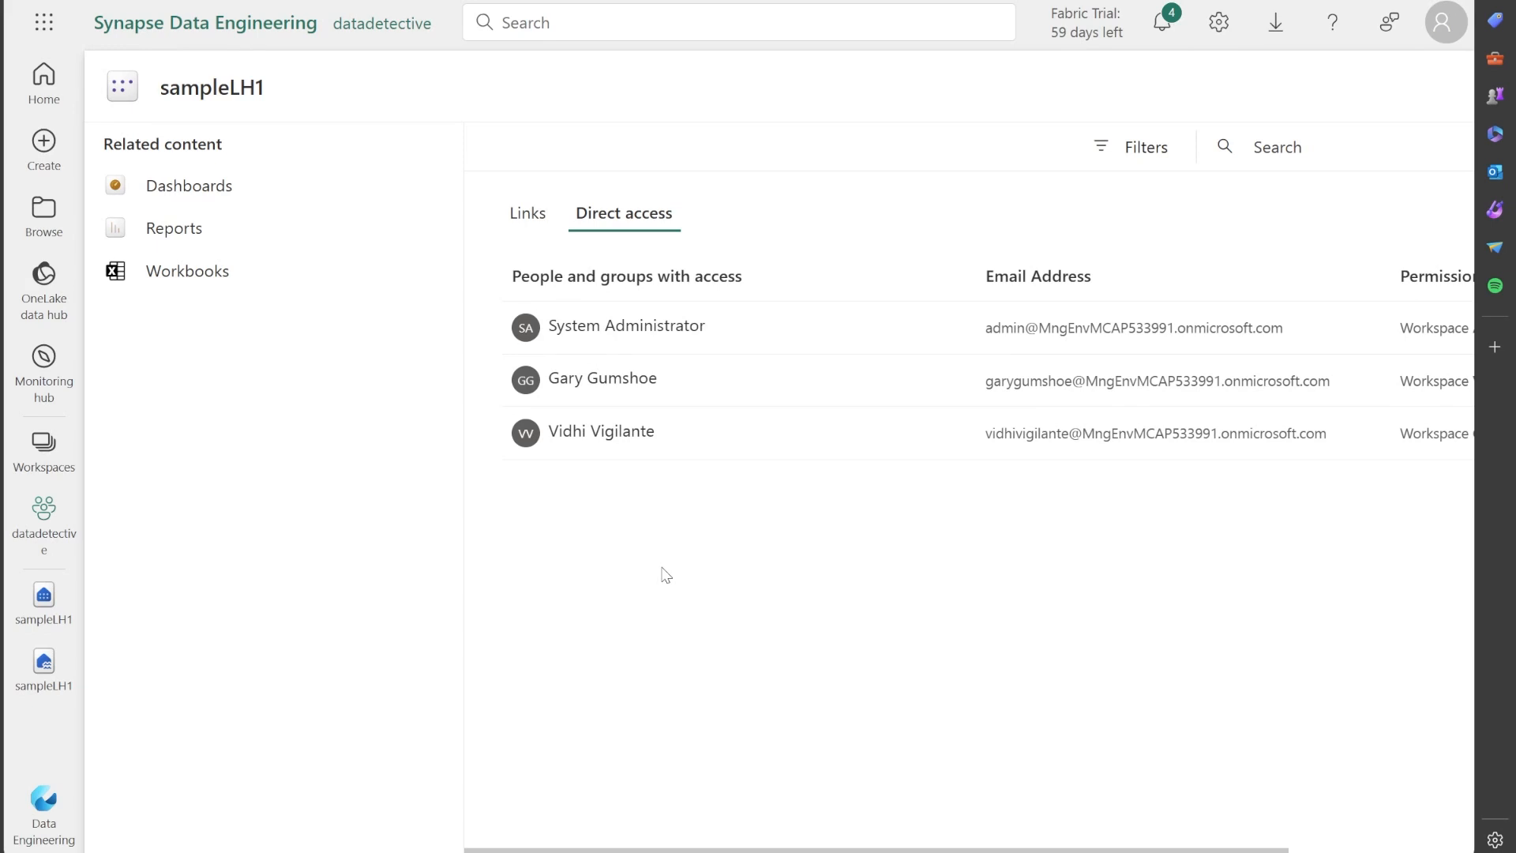
Open the sampleLH1 SQL analytics endpoint and examine the built-in database roles under Security.
left_click(43, 682)
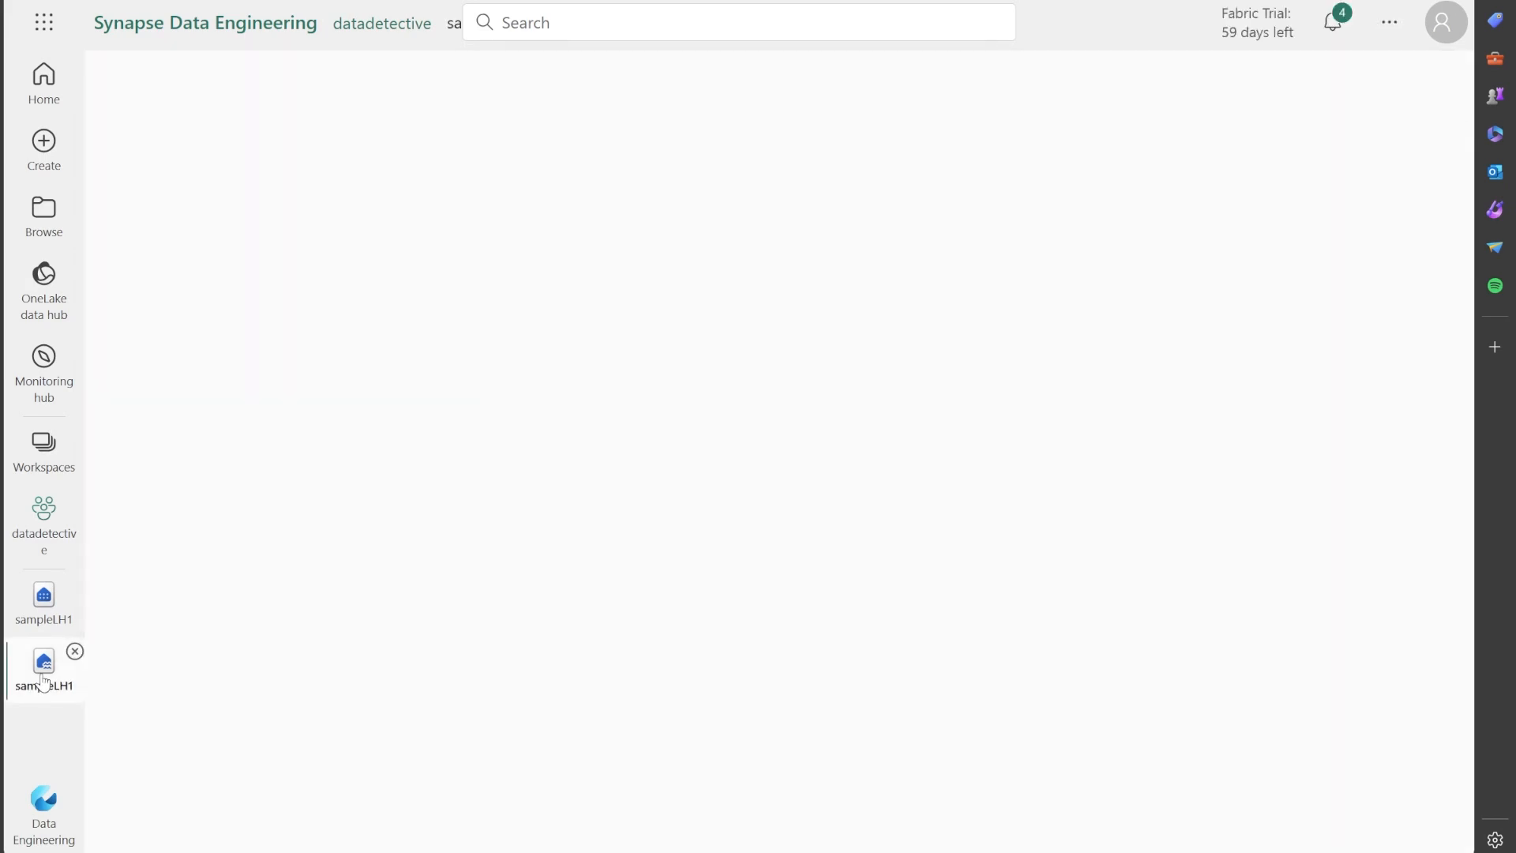
left_click(43, 604)
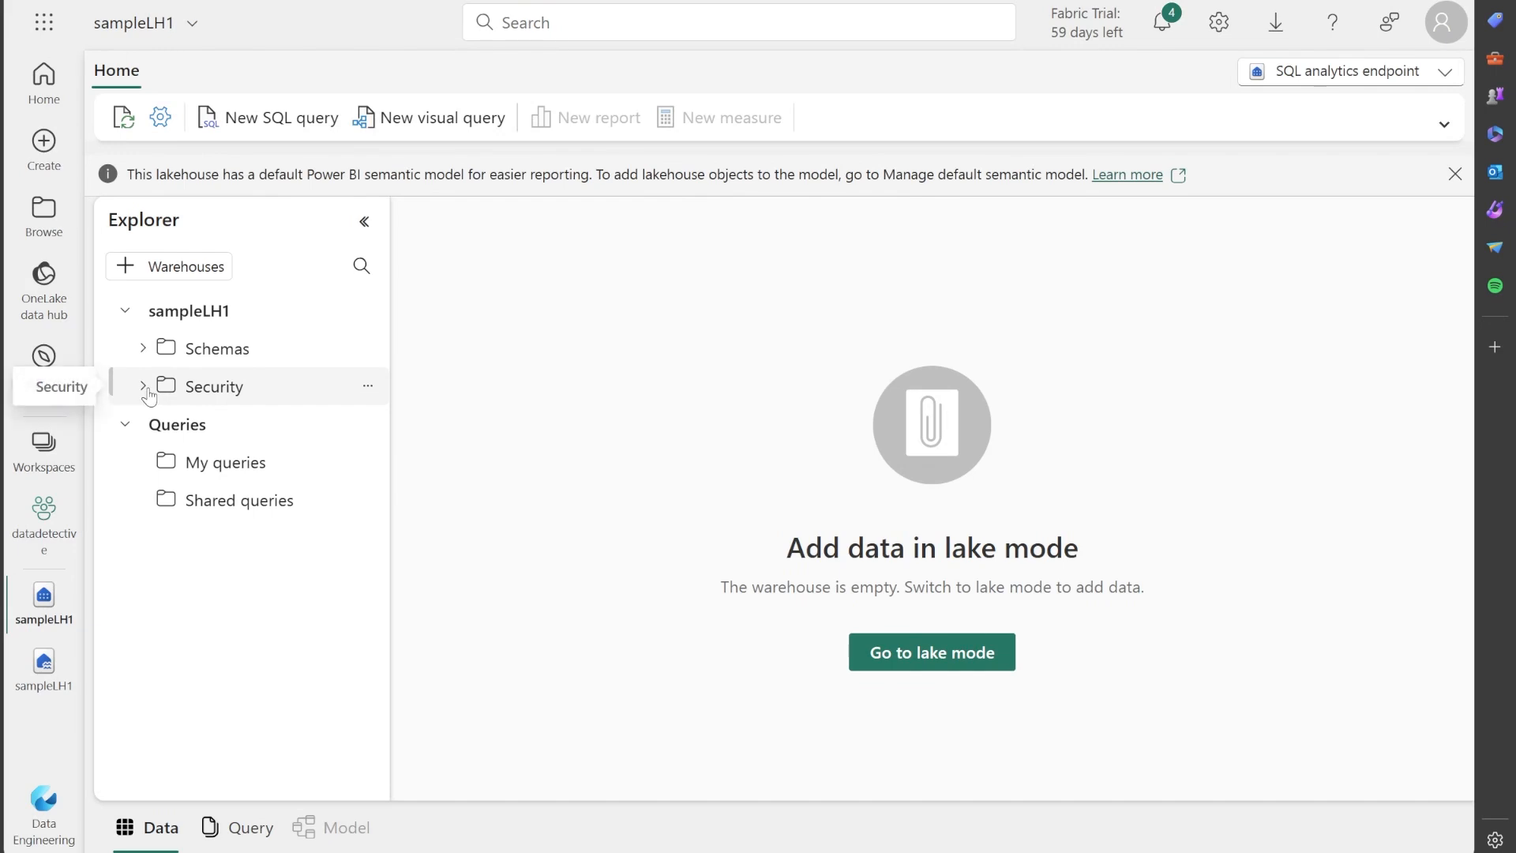
left_click(144, 386)
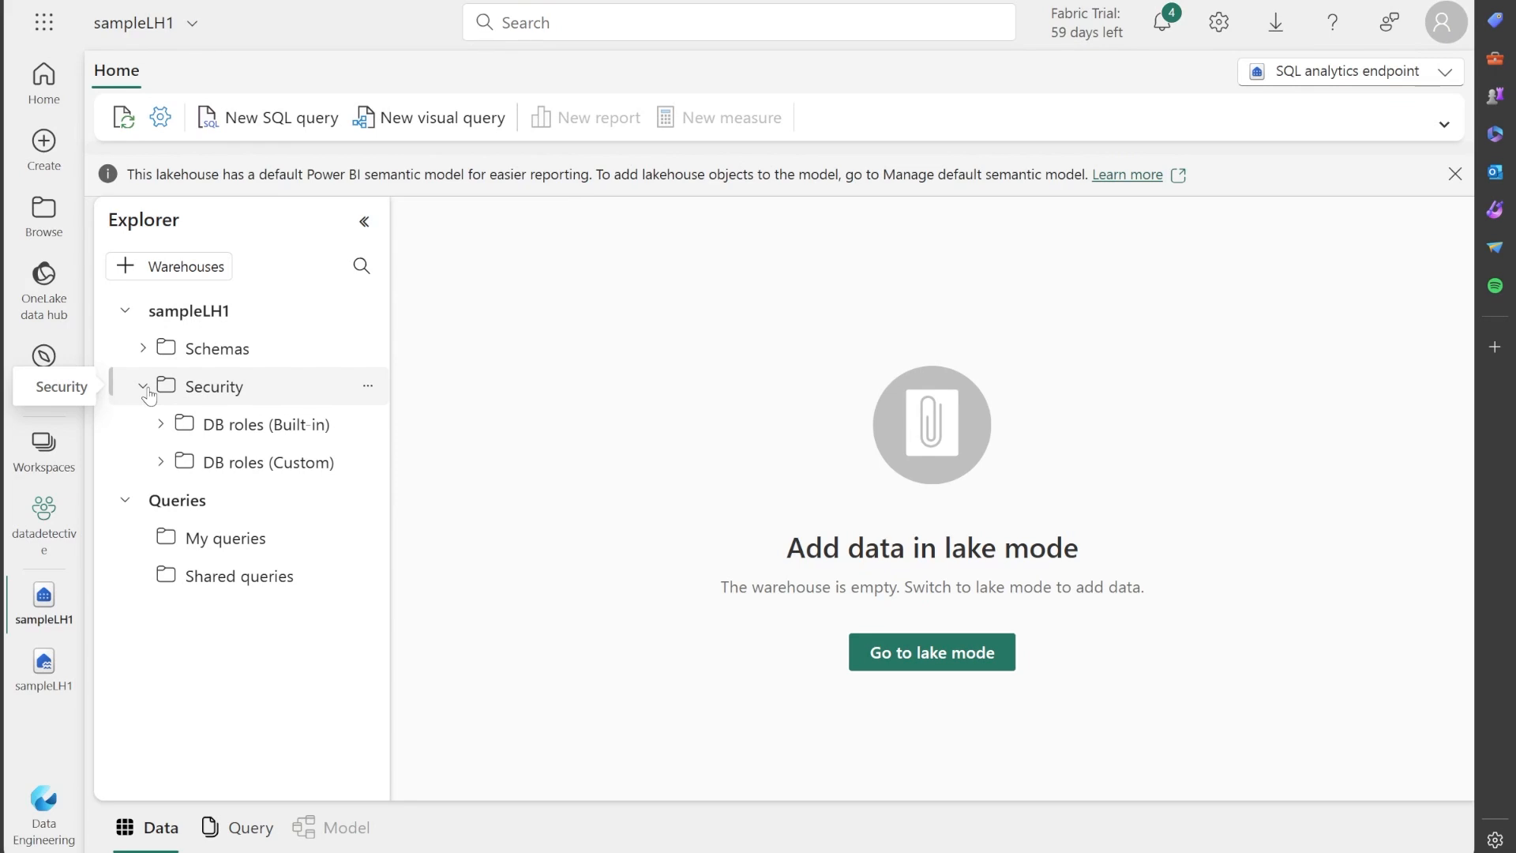
left_click(162, 425)
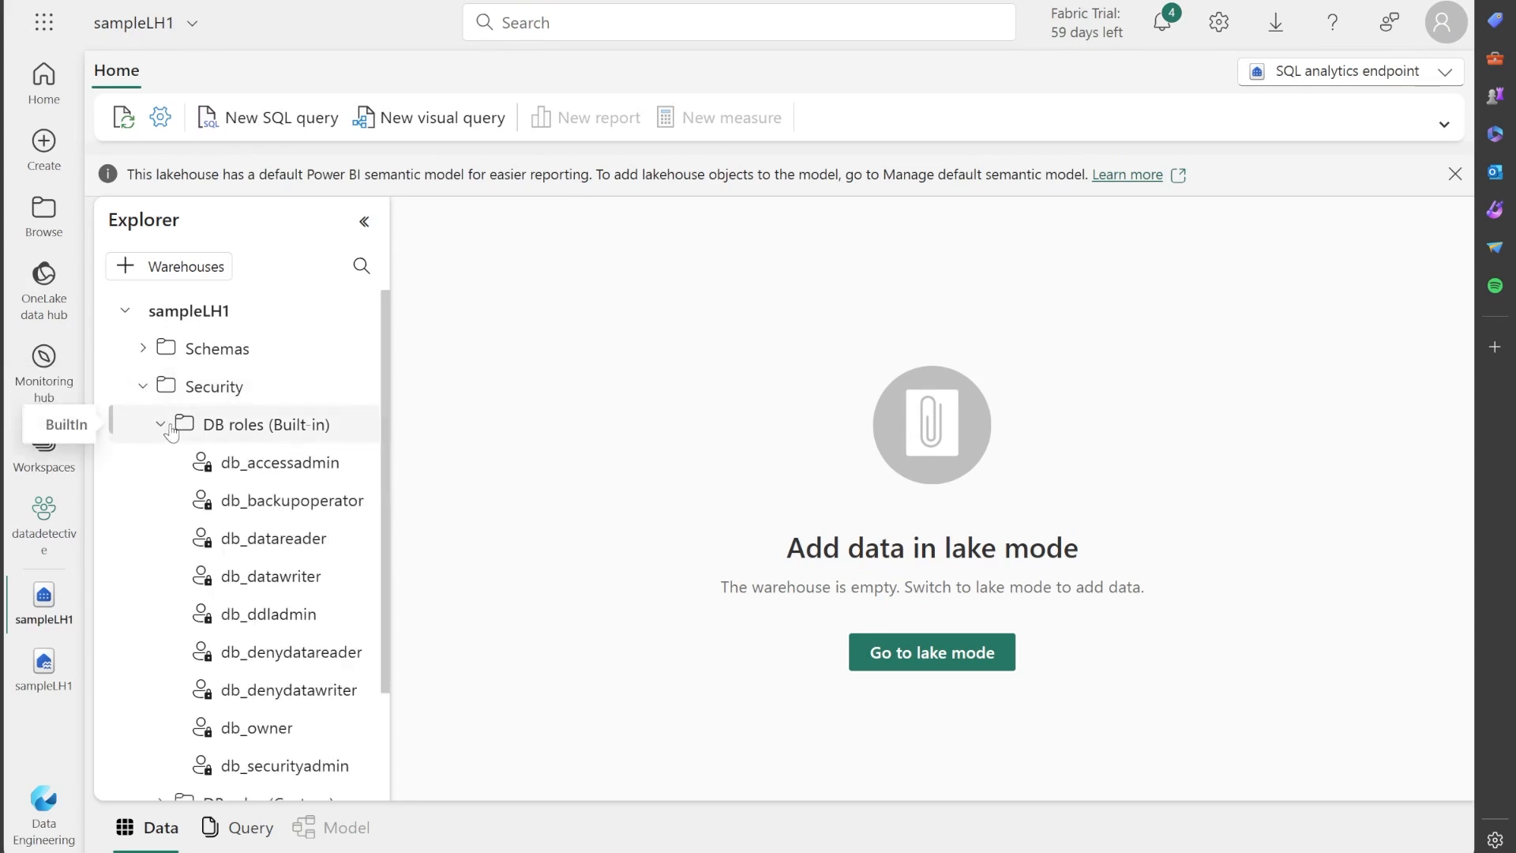
scroll(299, 522, "down", 2)
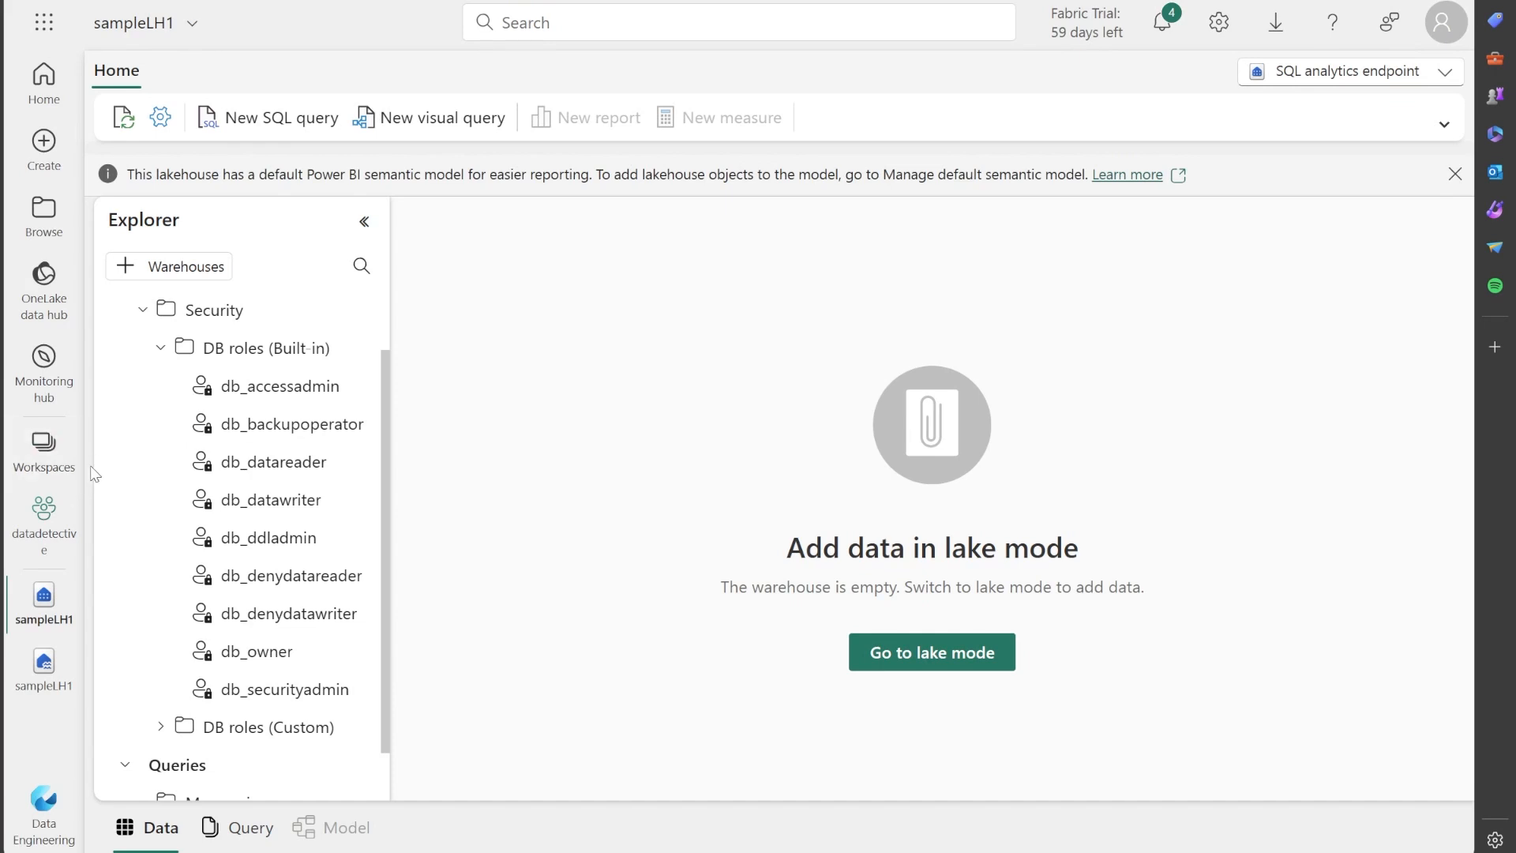
Start a new shortcut in the Files folder of the sampleLH1 lakehouse with Azure Data Lake Storage Gen2 as its source.
left_click(45, 663)
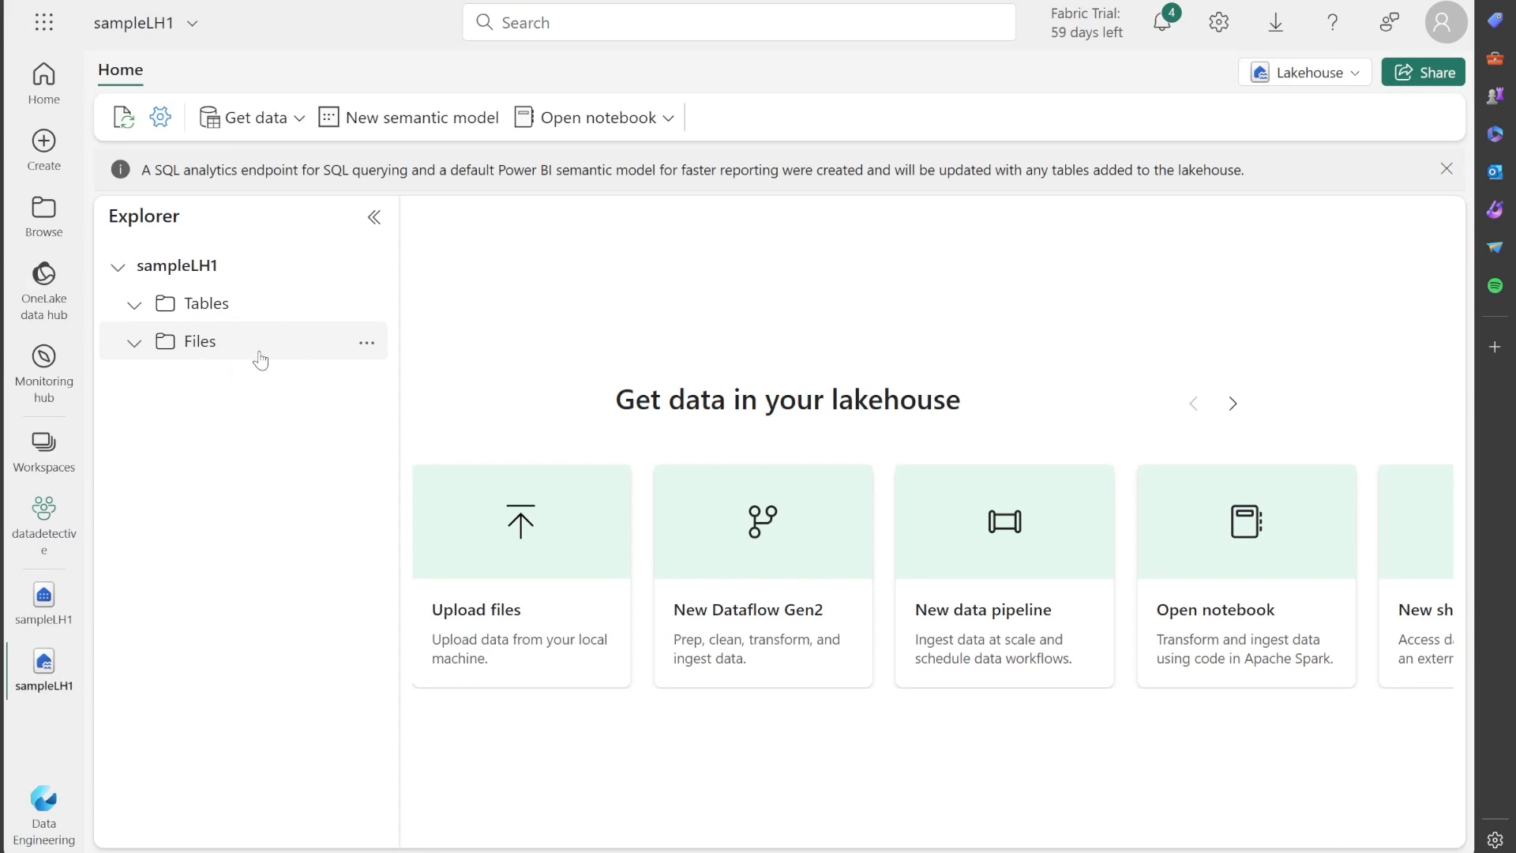
left_click(368, 346)
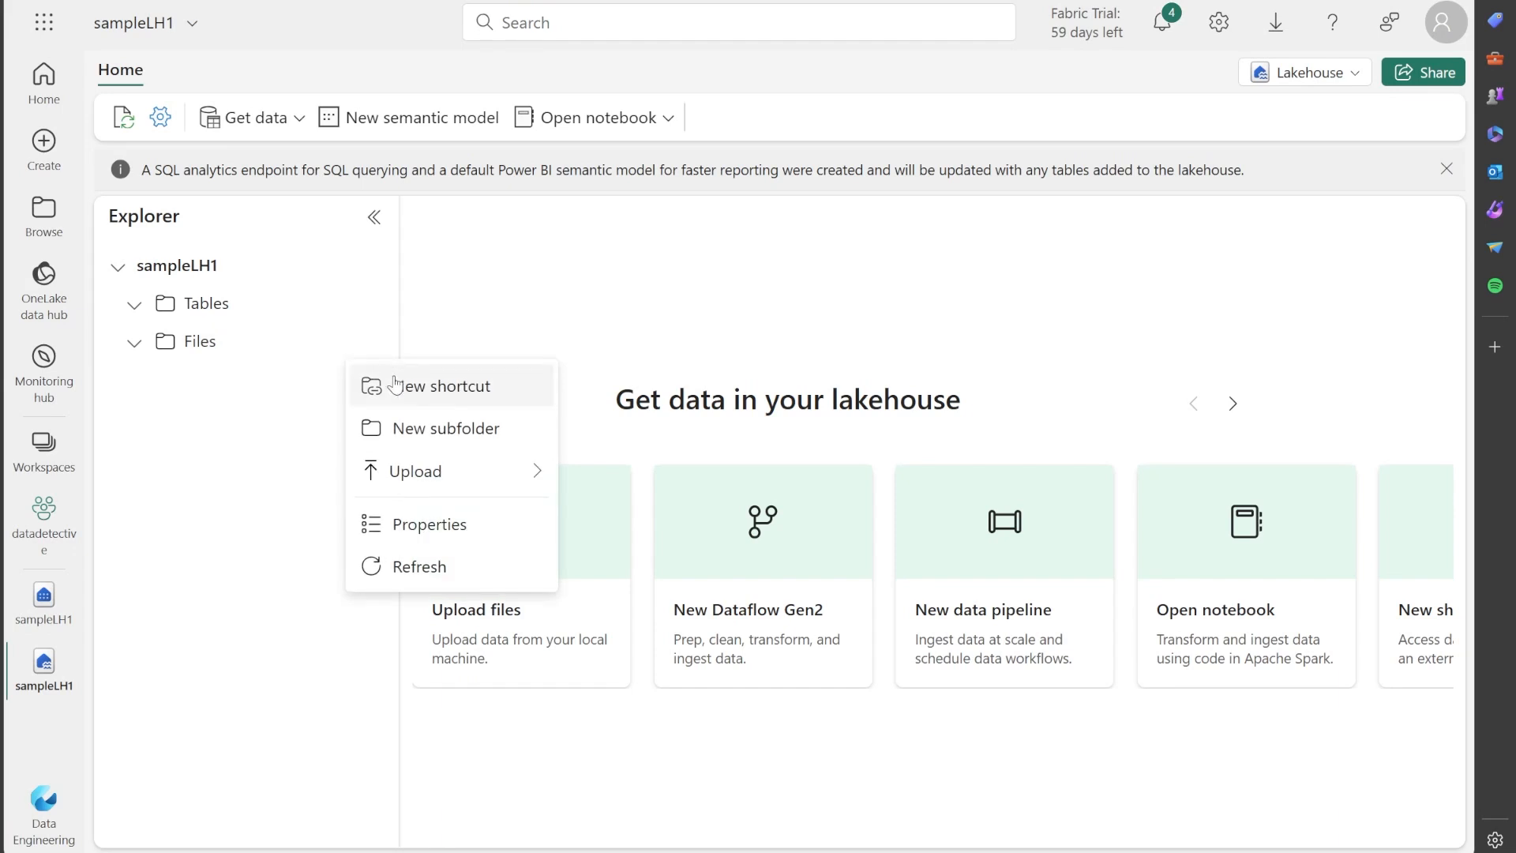
left_click(221, 418)
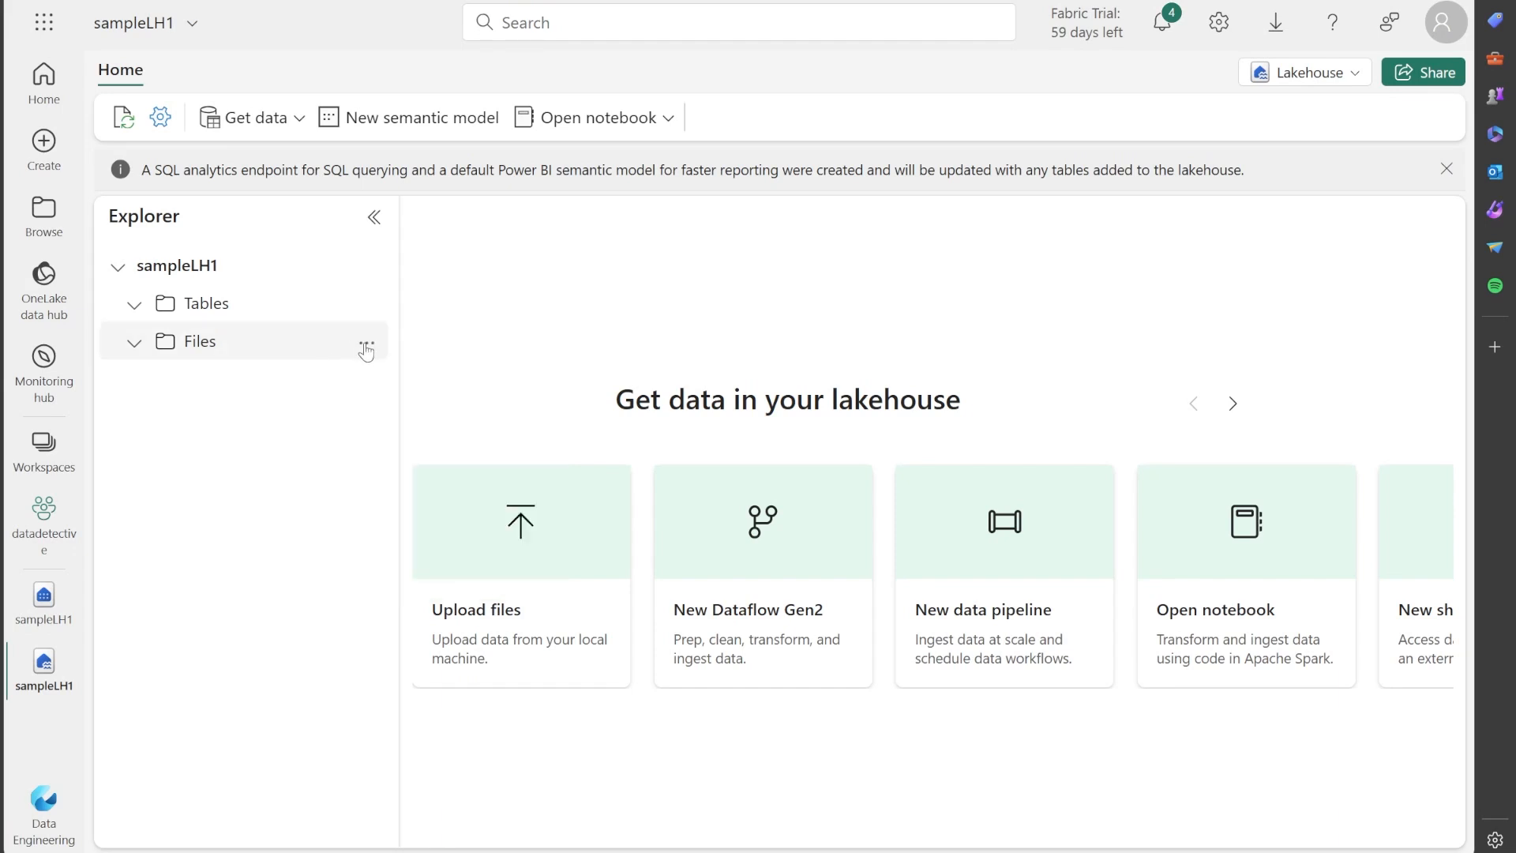
left_click(367, 344)
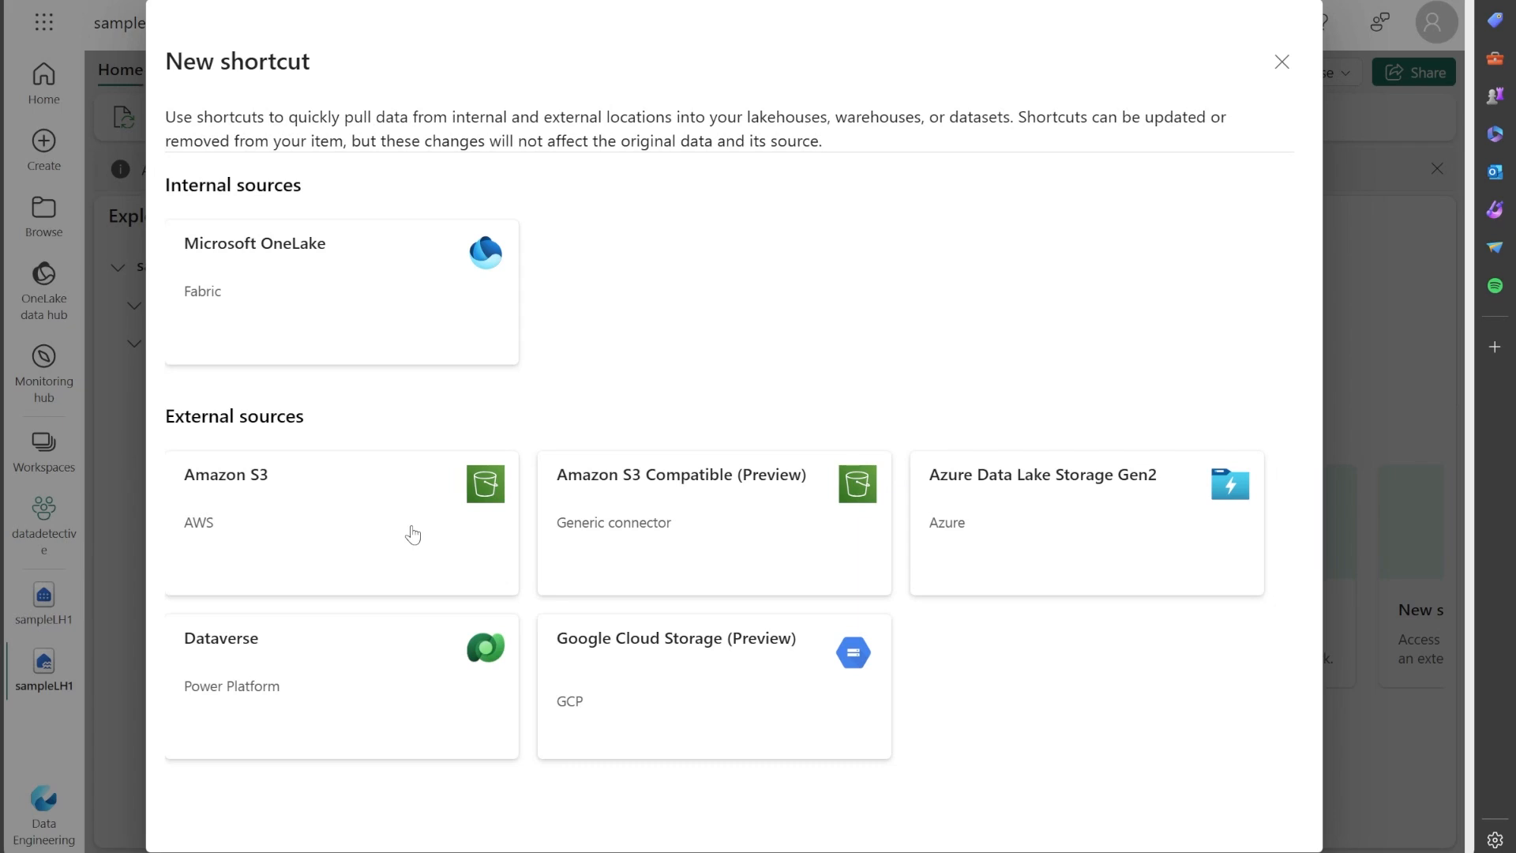
left_click(1059, 502)
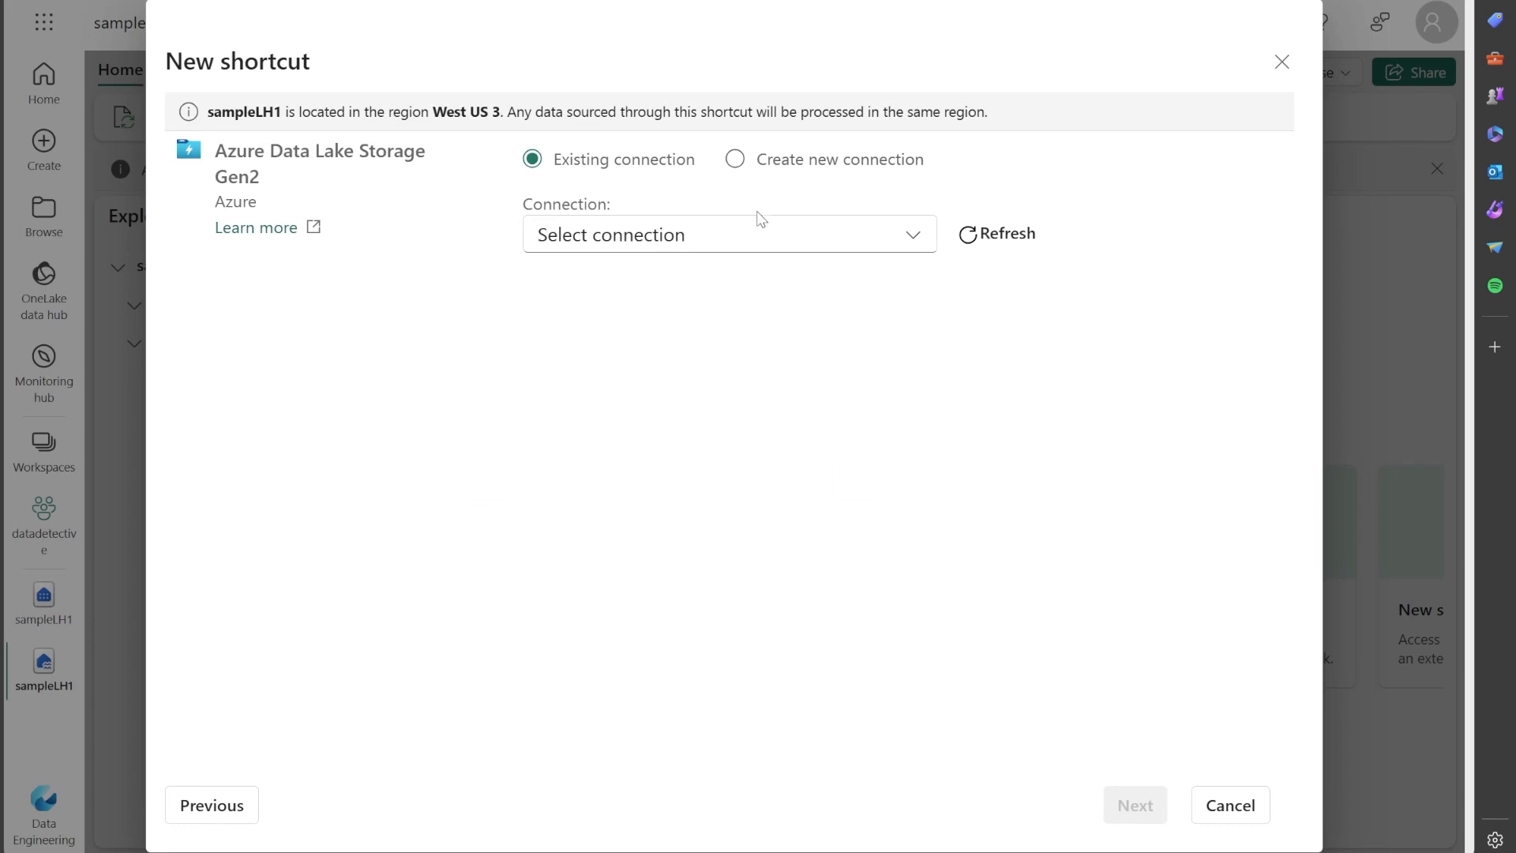
Check the existing connections offered for the shortcut, and switch to creating a new connection.
left_click(788, 234)
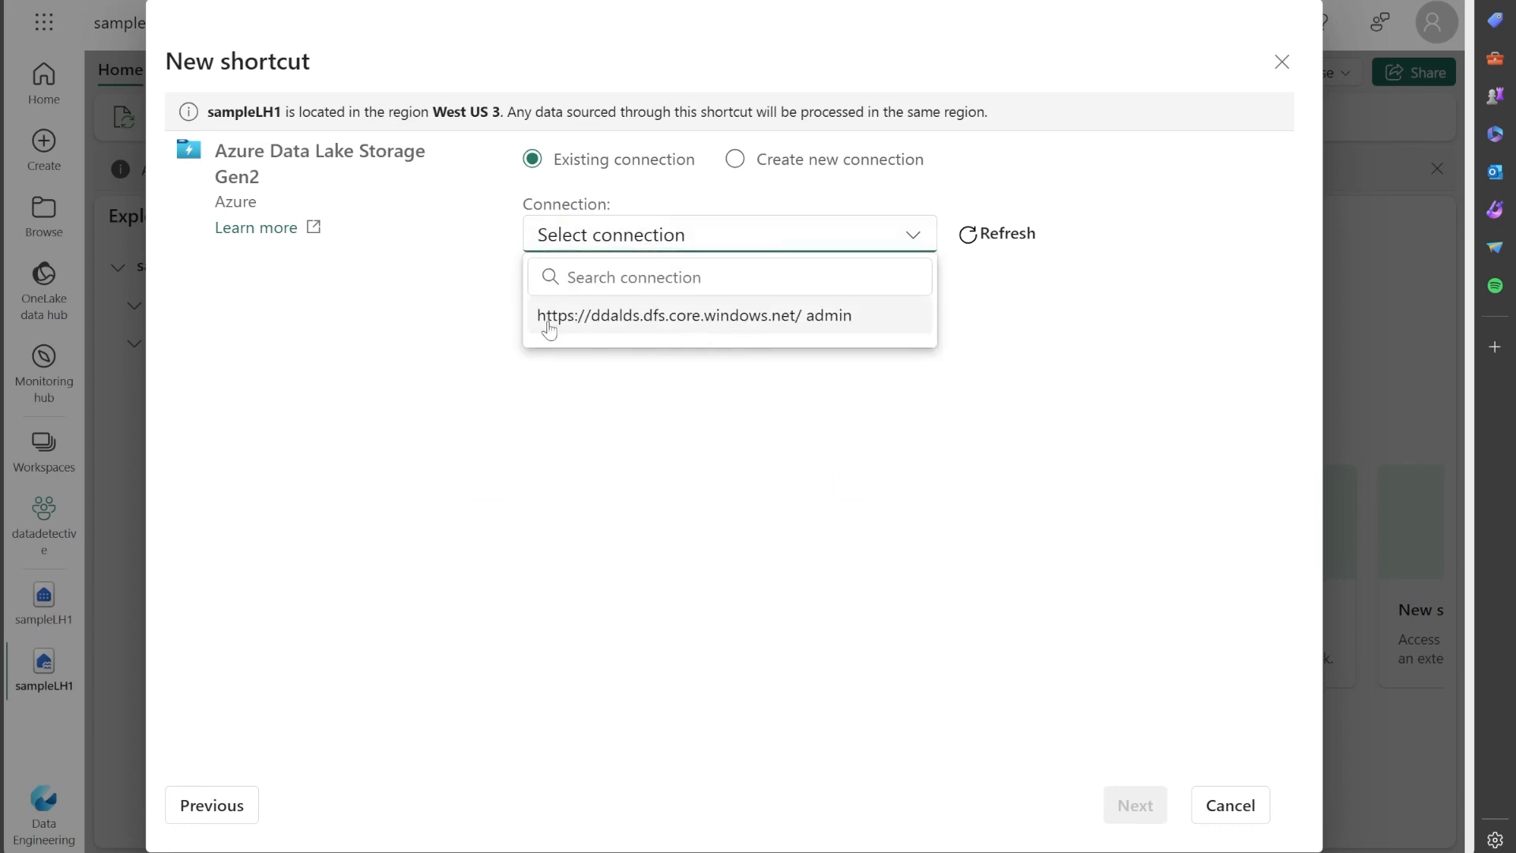
left_click(466, 331)
left_click(736, 163)
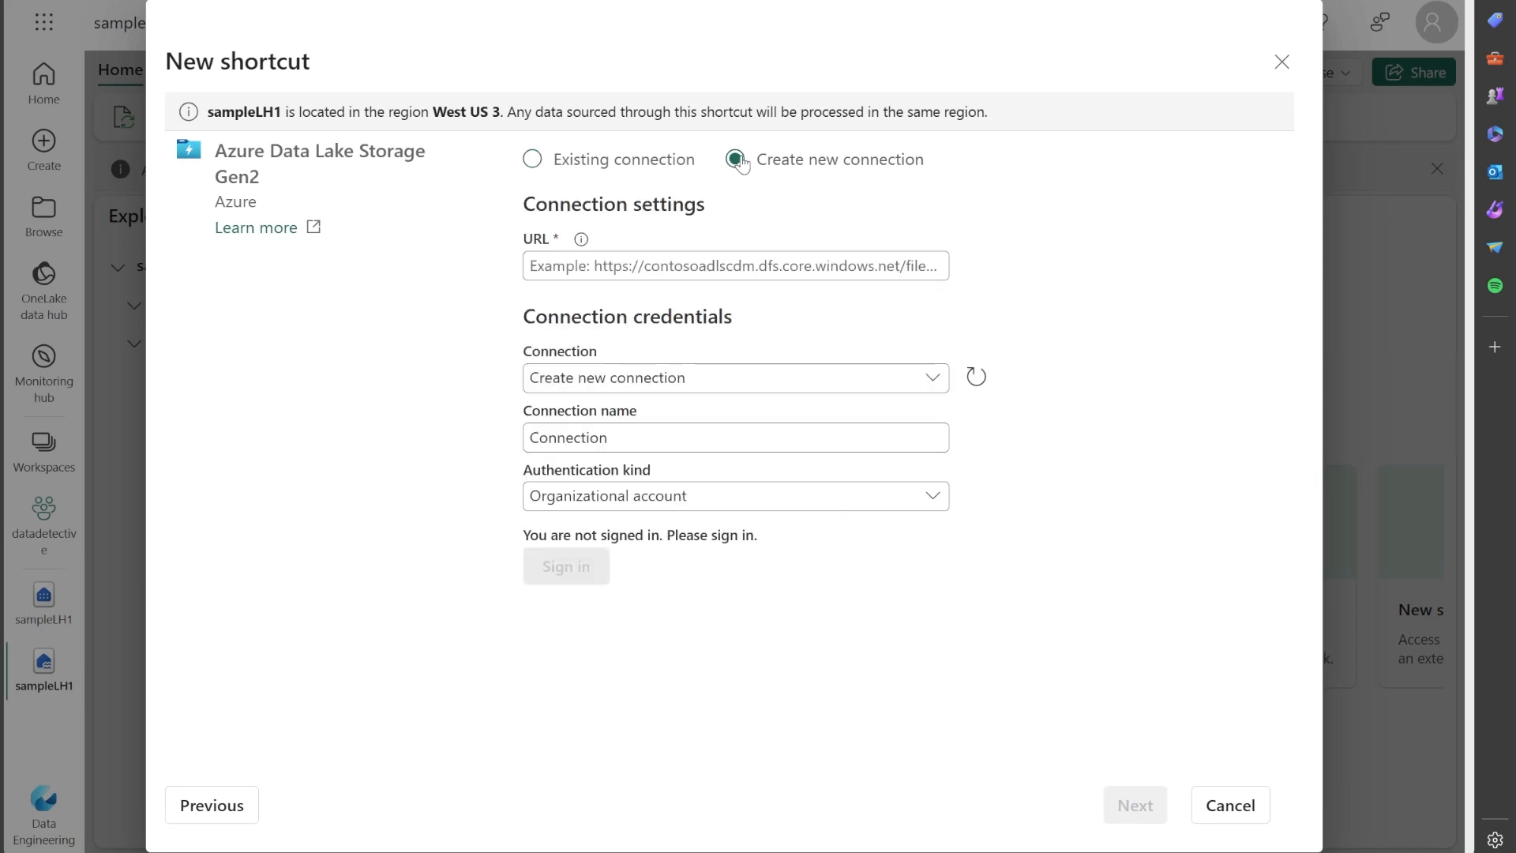
Switch to the Azure portal and locate the Data Lake Storage endpoint URL of the ddalds storage account.
left_click(685, 267)
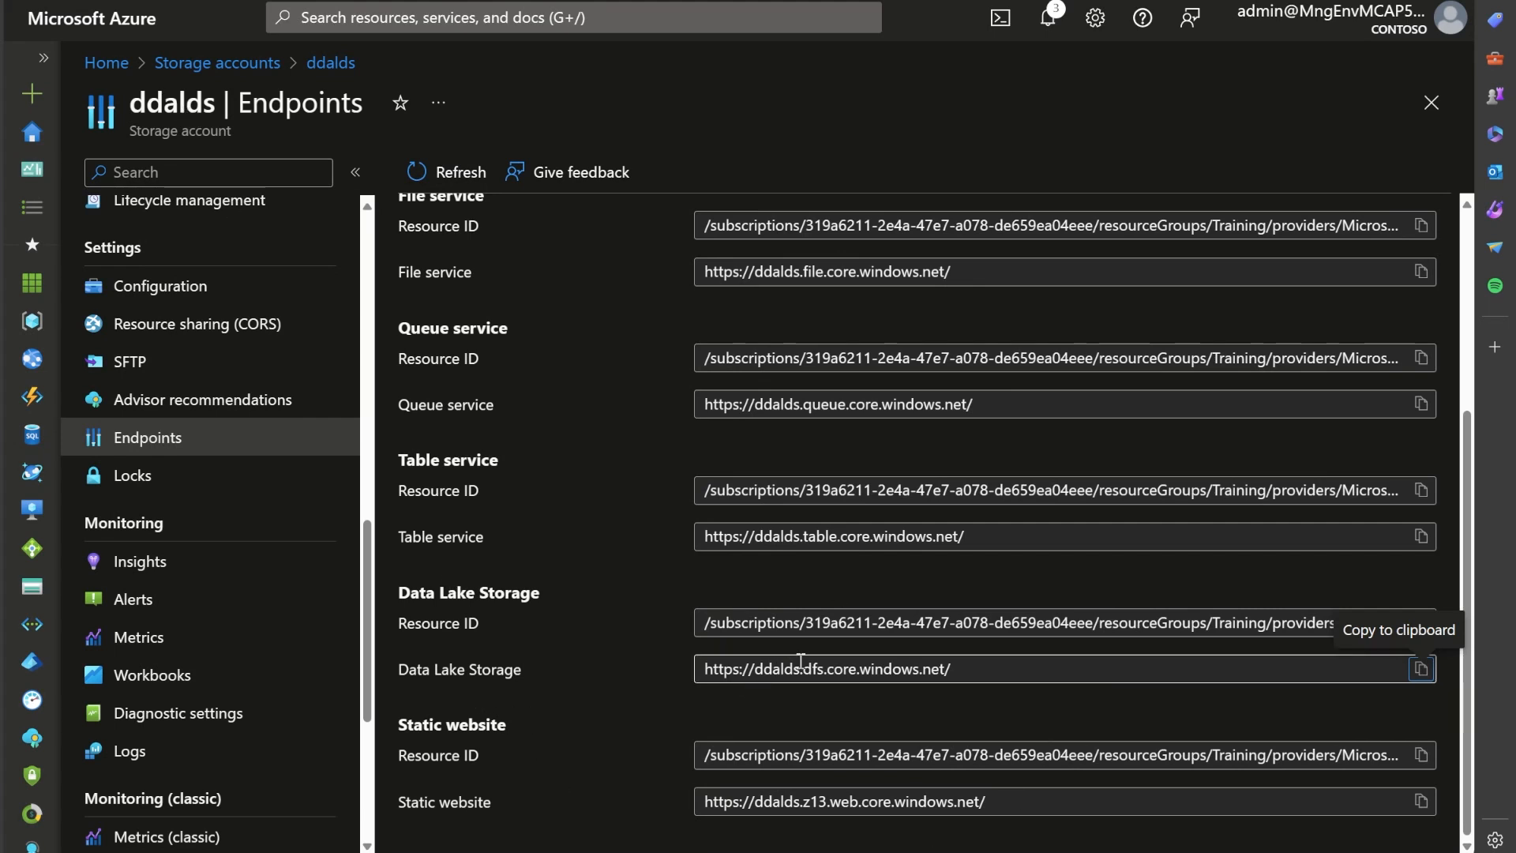
left_click_drag(975, 669, 700, 669)
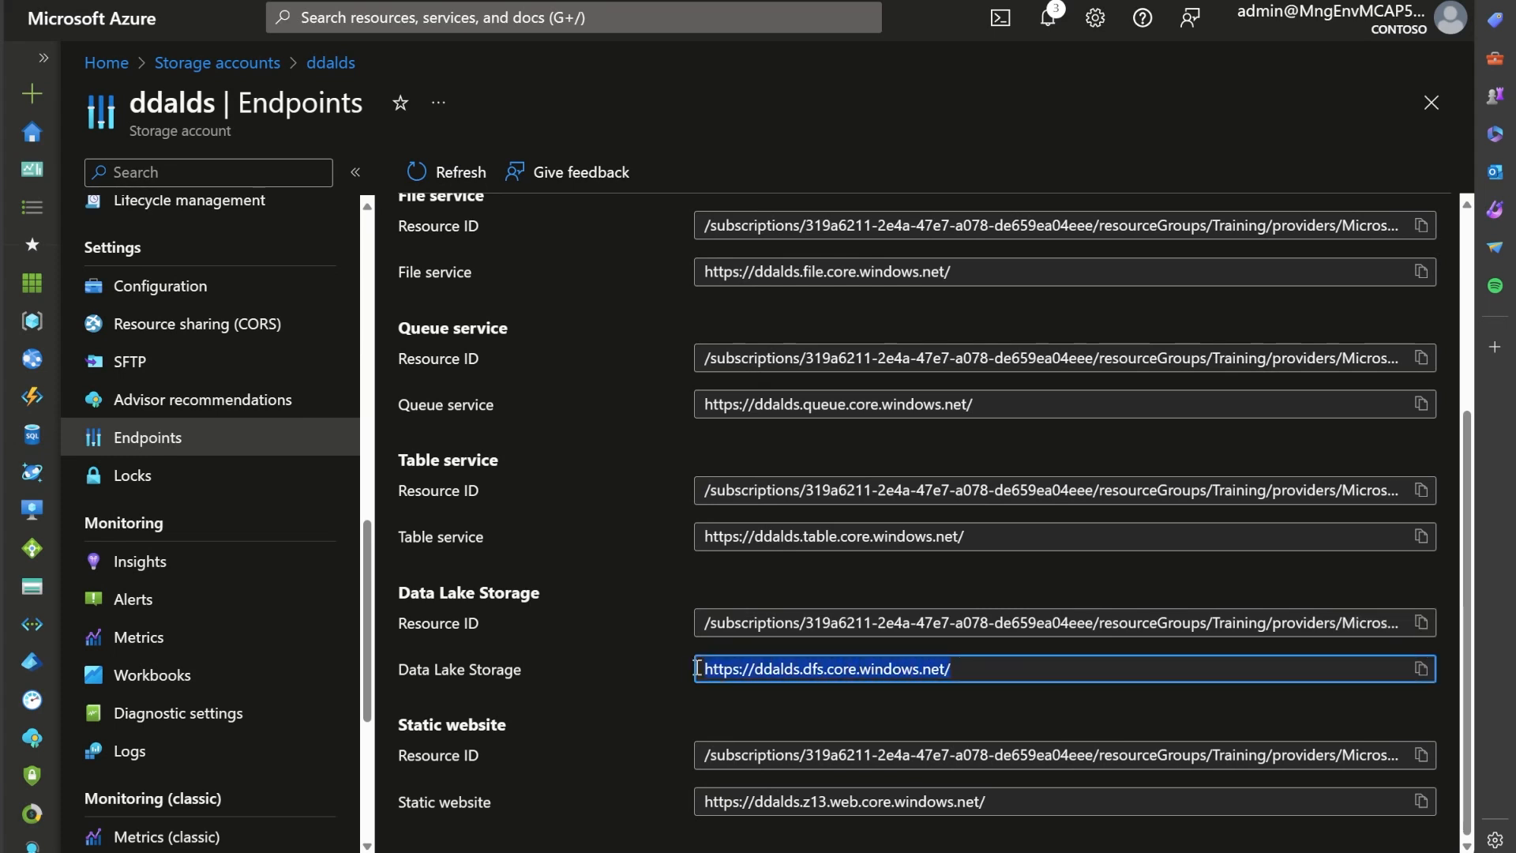
left_click(677, 687)
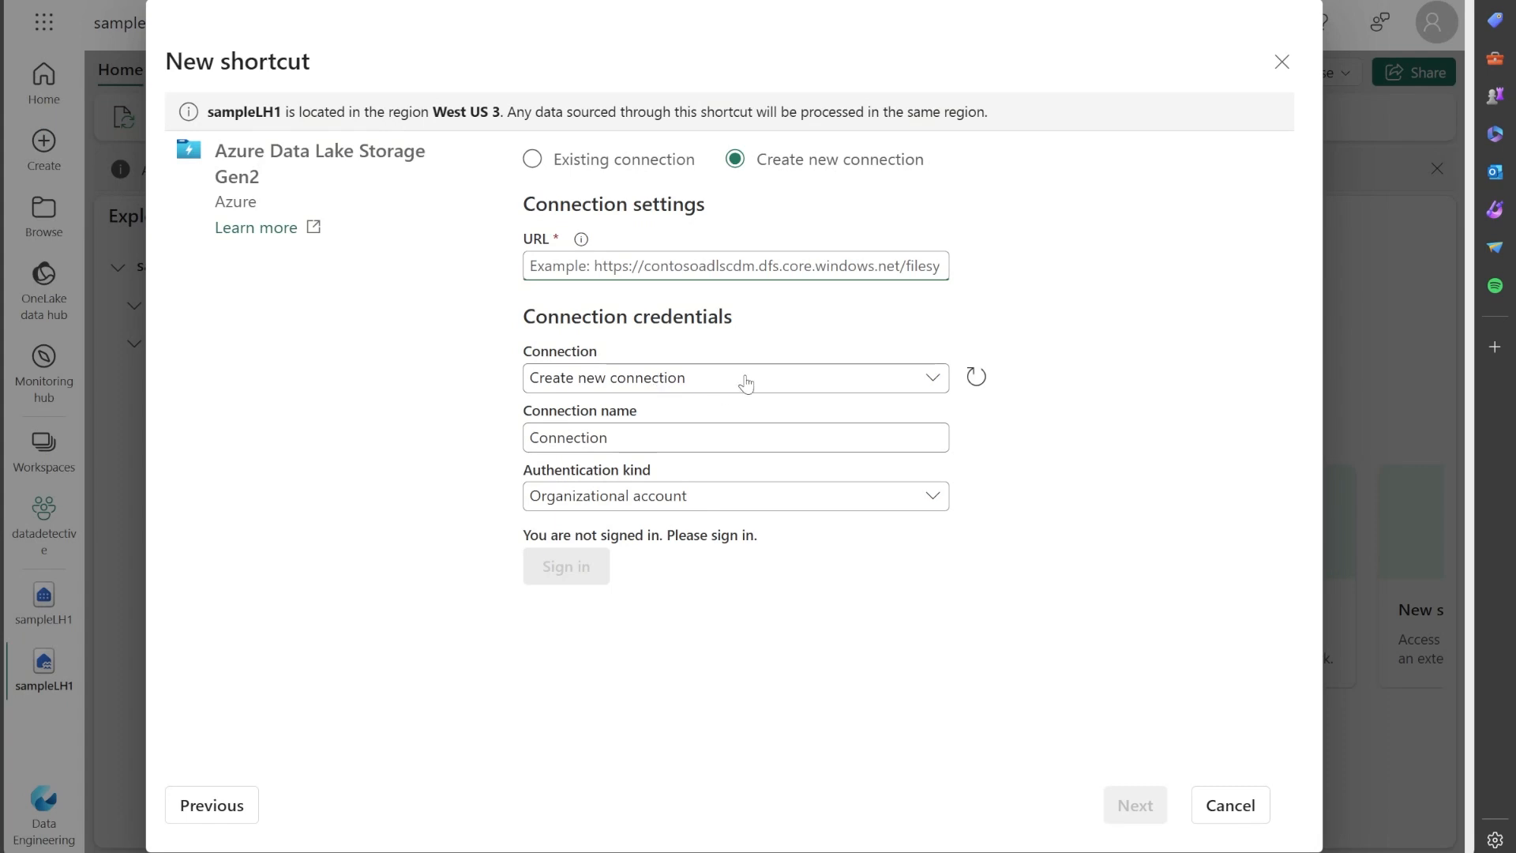
Return to the new shortcut in Fabric and review the authentication kinds available for a new connection.
left_click(746, 384)
left_click(745, 383)
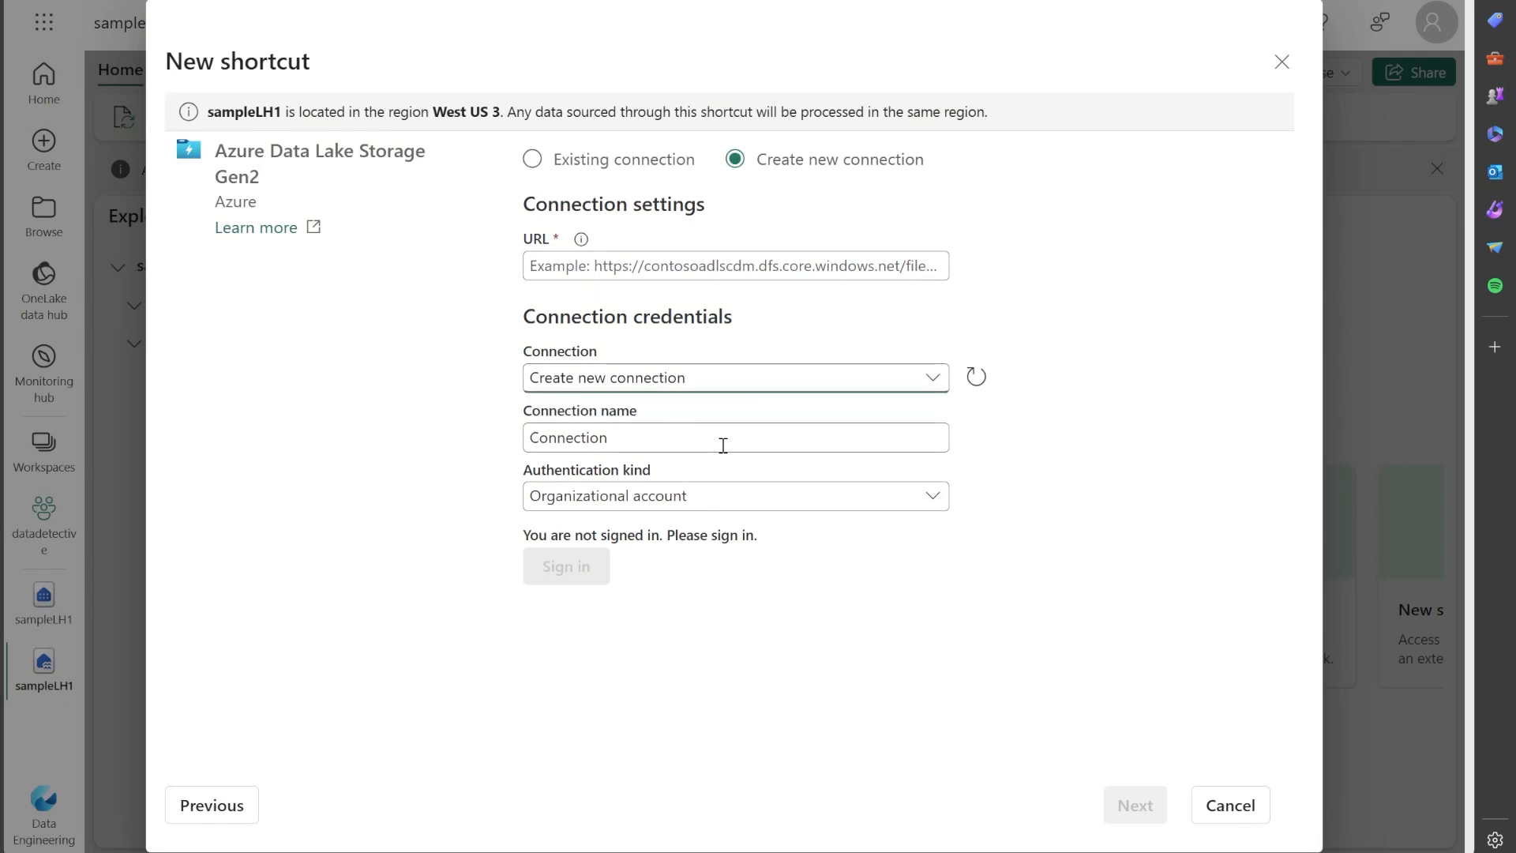
left_click(719, 496)
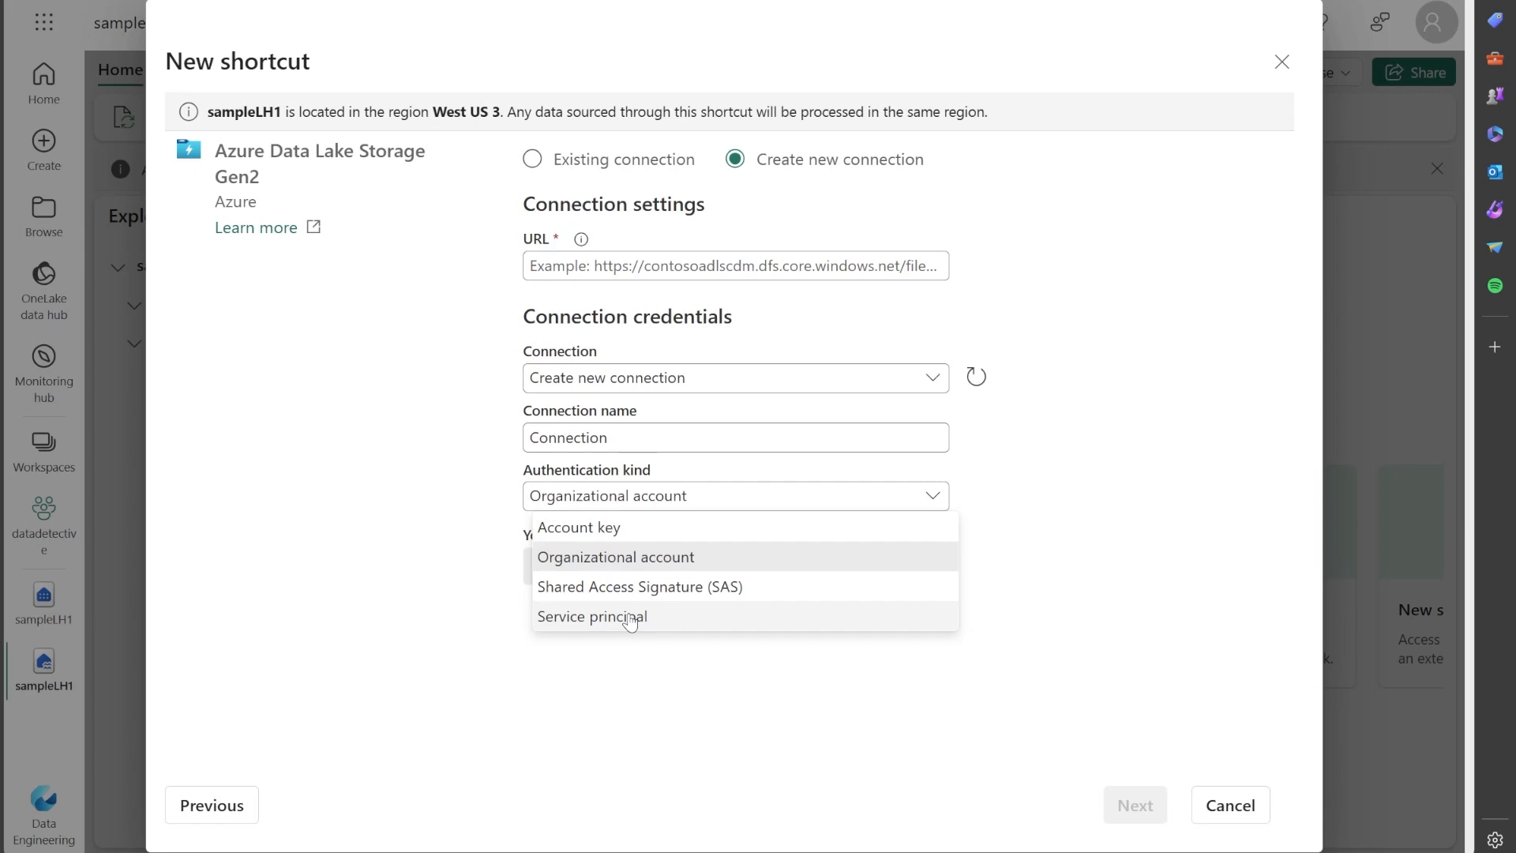
left_click(533, 161)
left_click(813, 246)
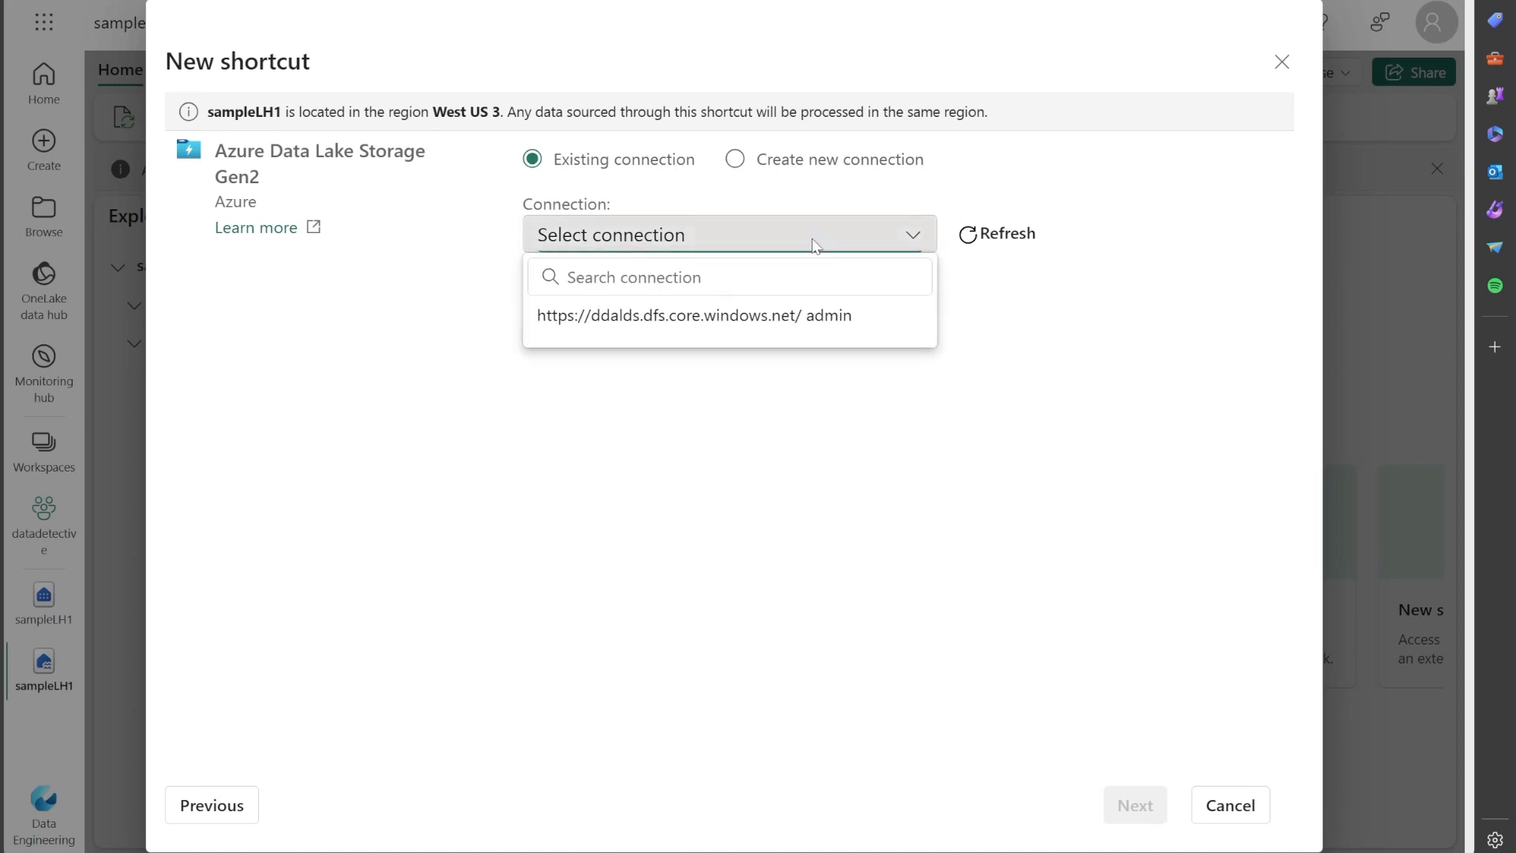
left_click(707, 320)
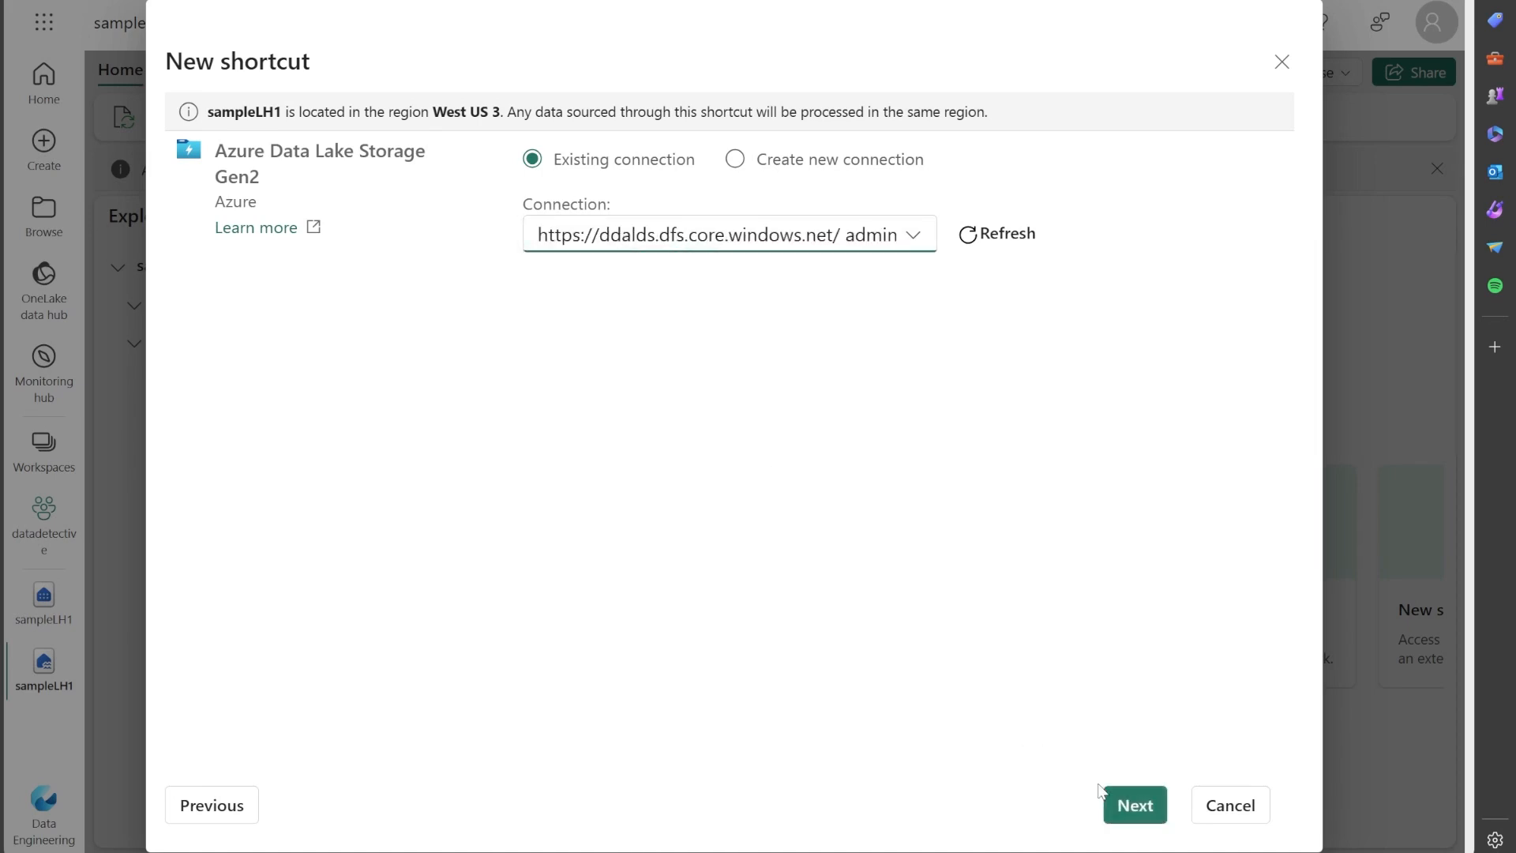
Choose the sales folder inside ddlakedata as the source and create the shortcut under Files in sampleLH1.
left_click(1133, 810)
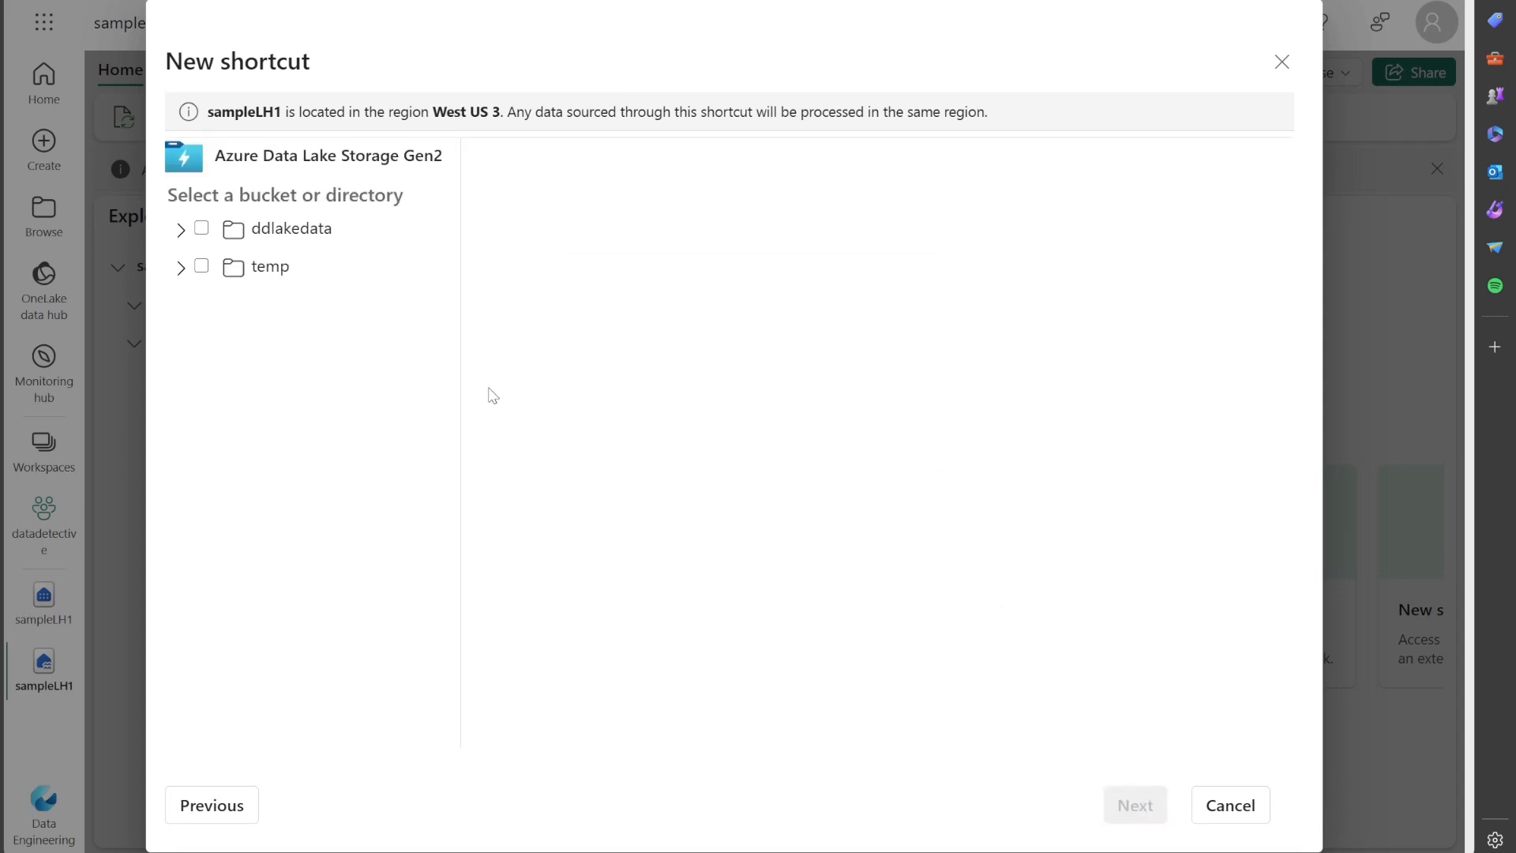
left_click(181, 230)
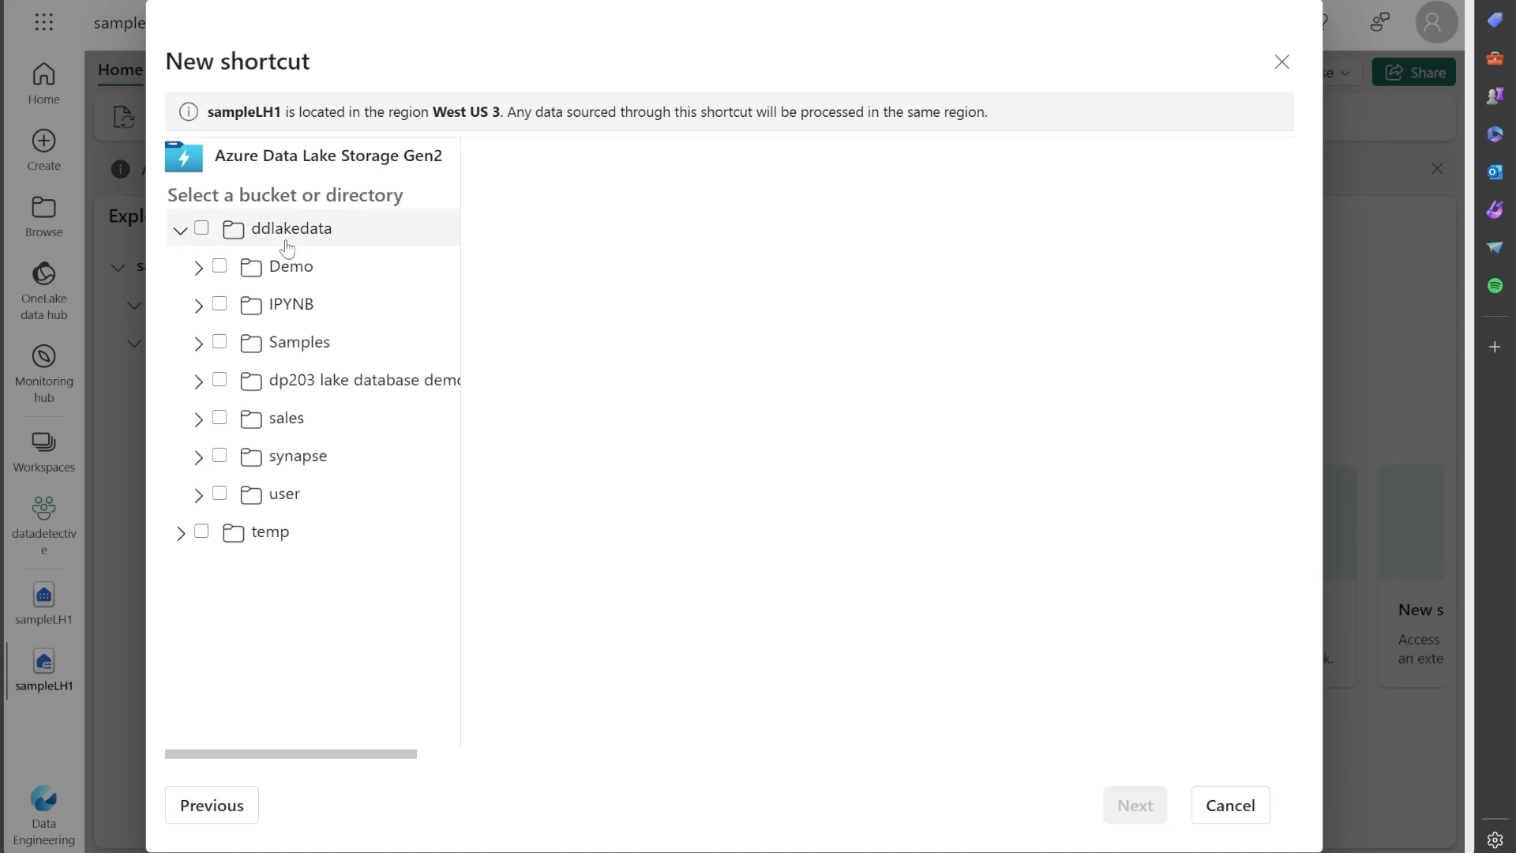
left_click(199, 423)
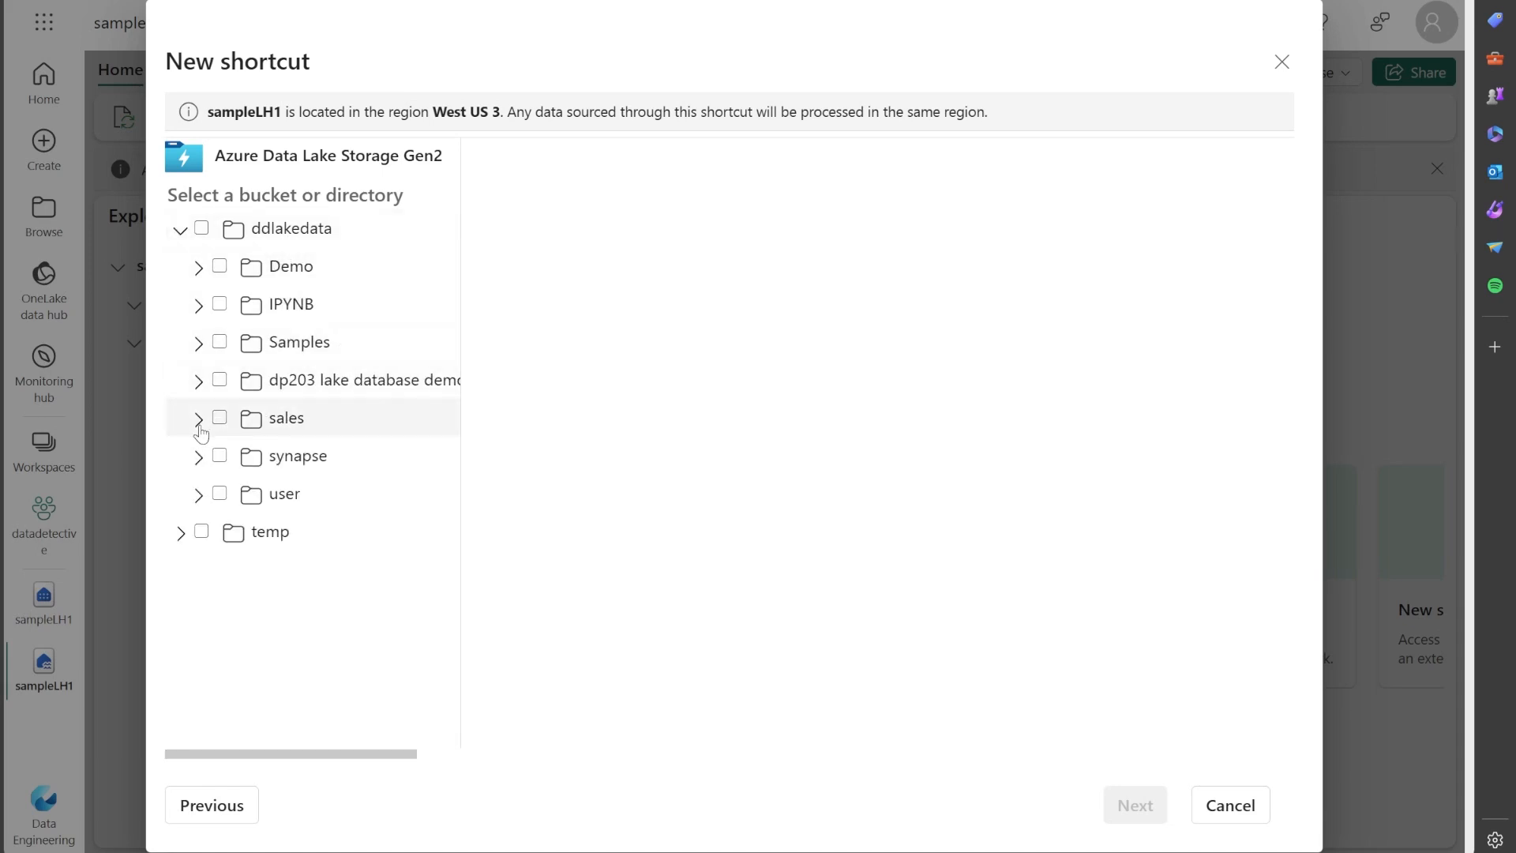
left_click(198, 423)
left_click(221, 421)
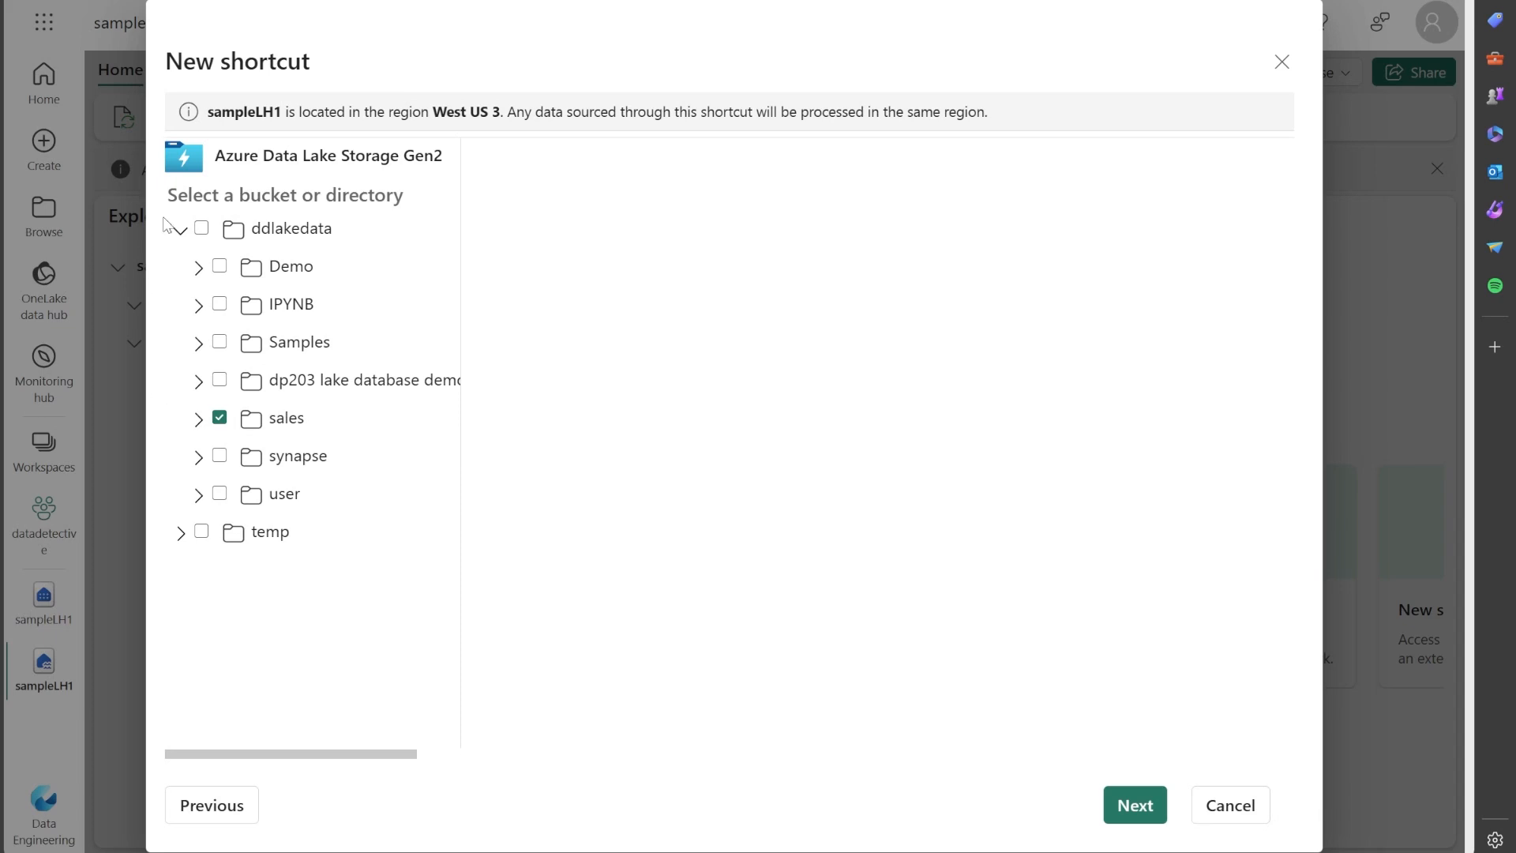
left_click(1143, 819)
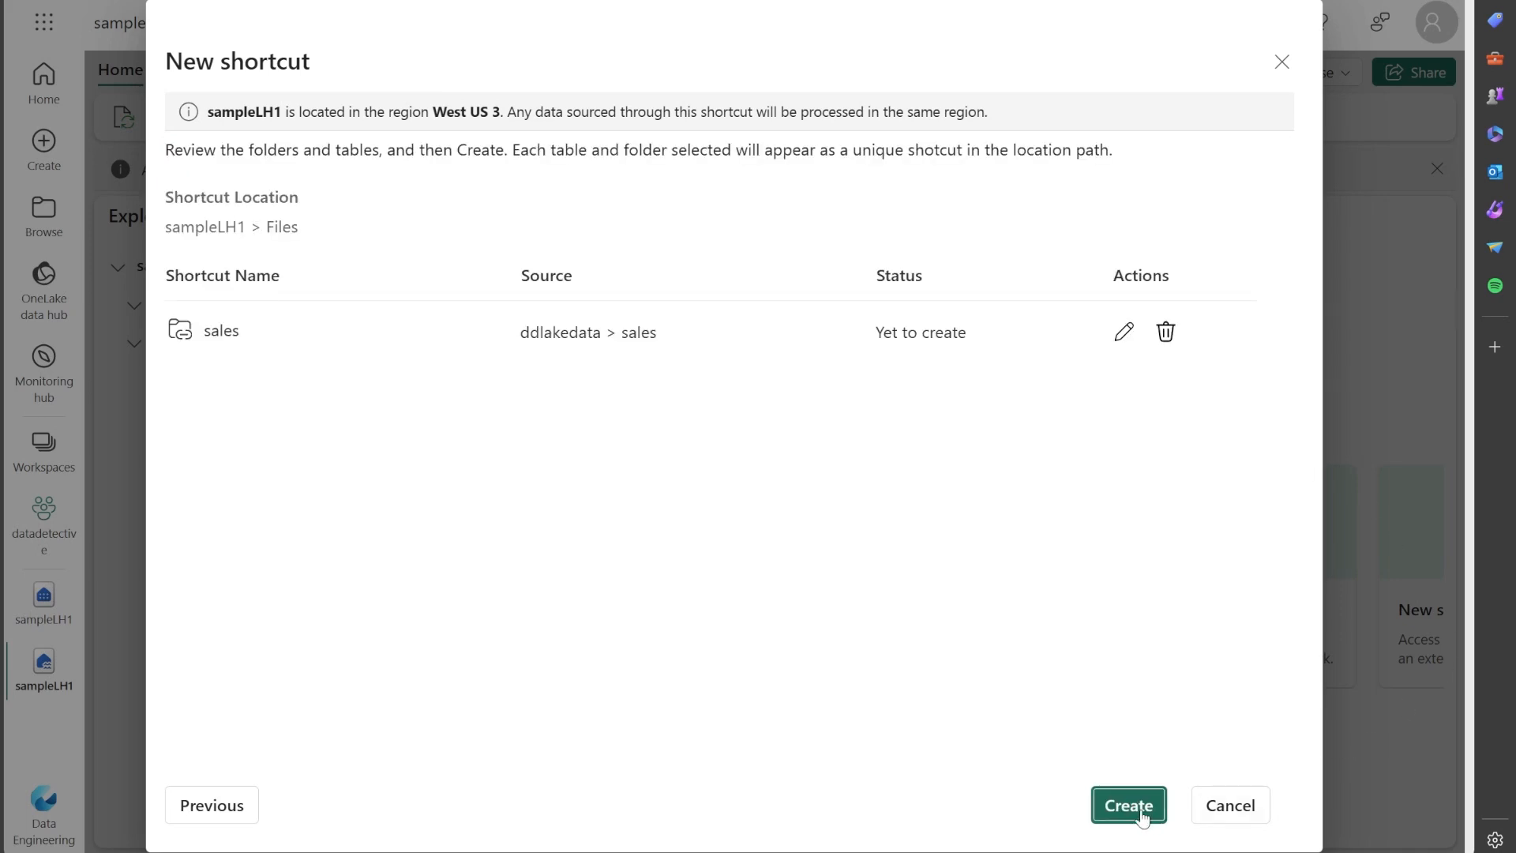
left_click(1146, 816)
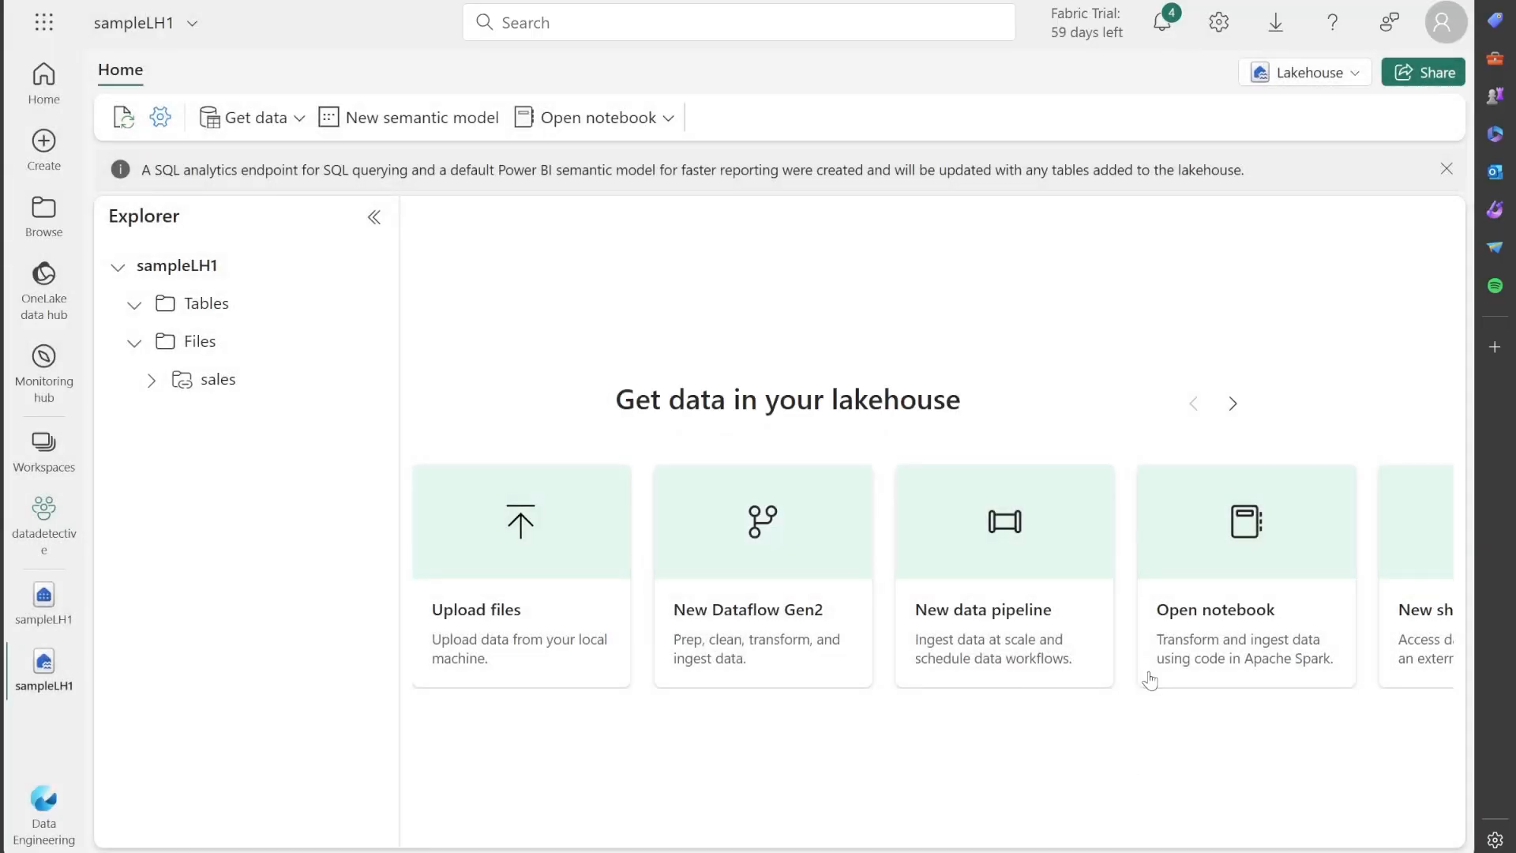
Expand the sales shortcut and its csv, json and parquet folders, and list the files in the csv folder.
left_click(151, 381)
left_click(166, 421)
left_click(170, 452)
left_click(169, 493)
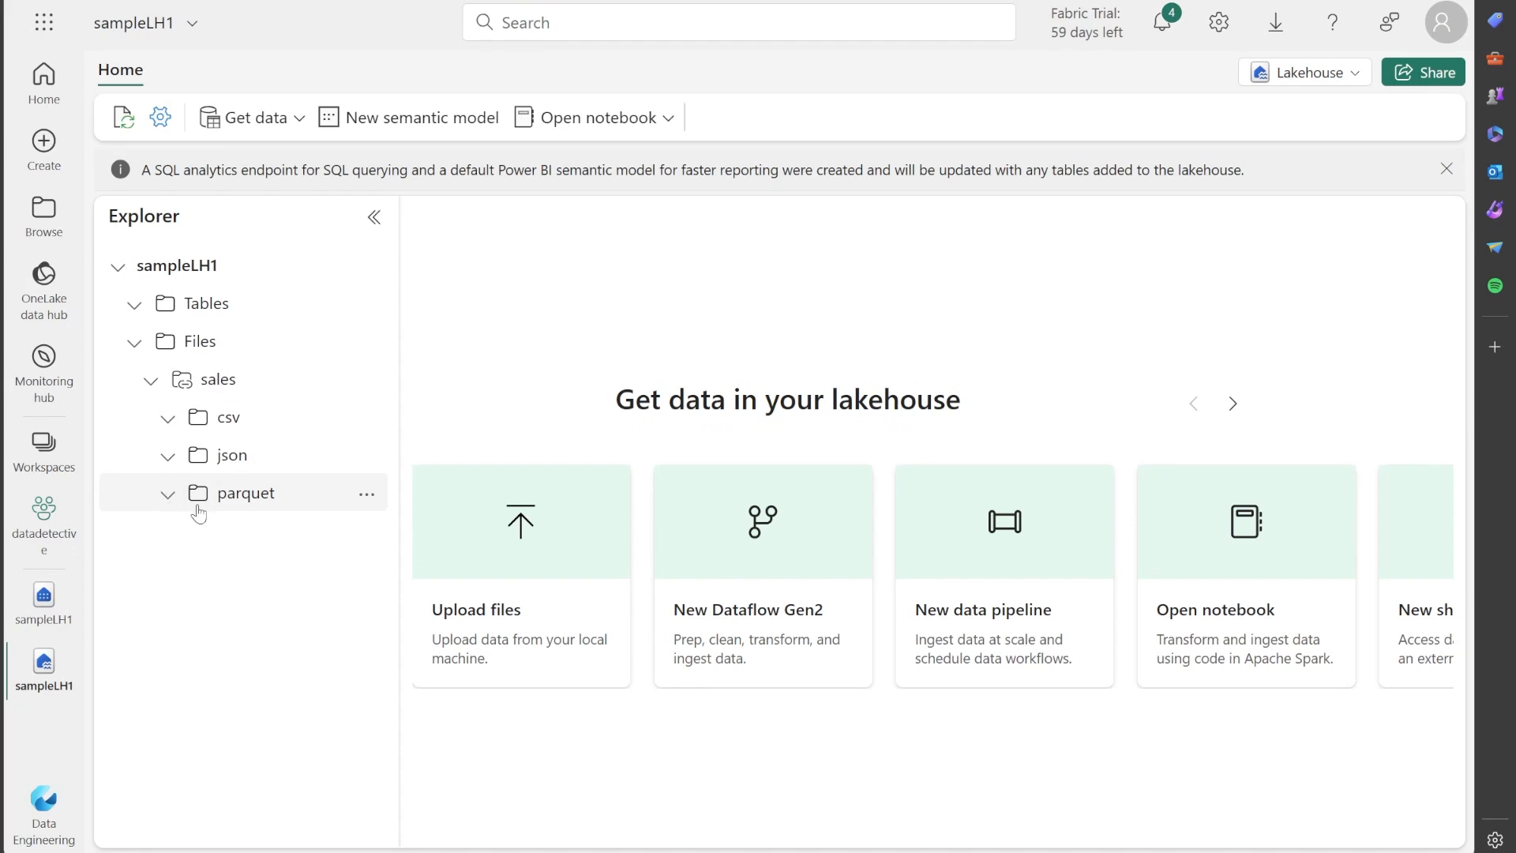
left_click(228, 418)
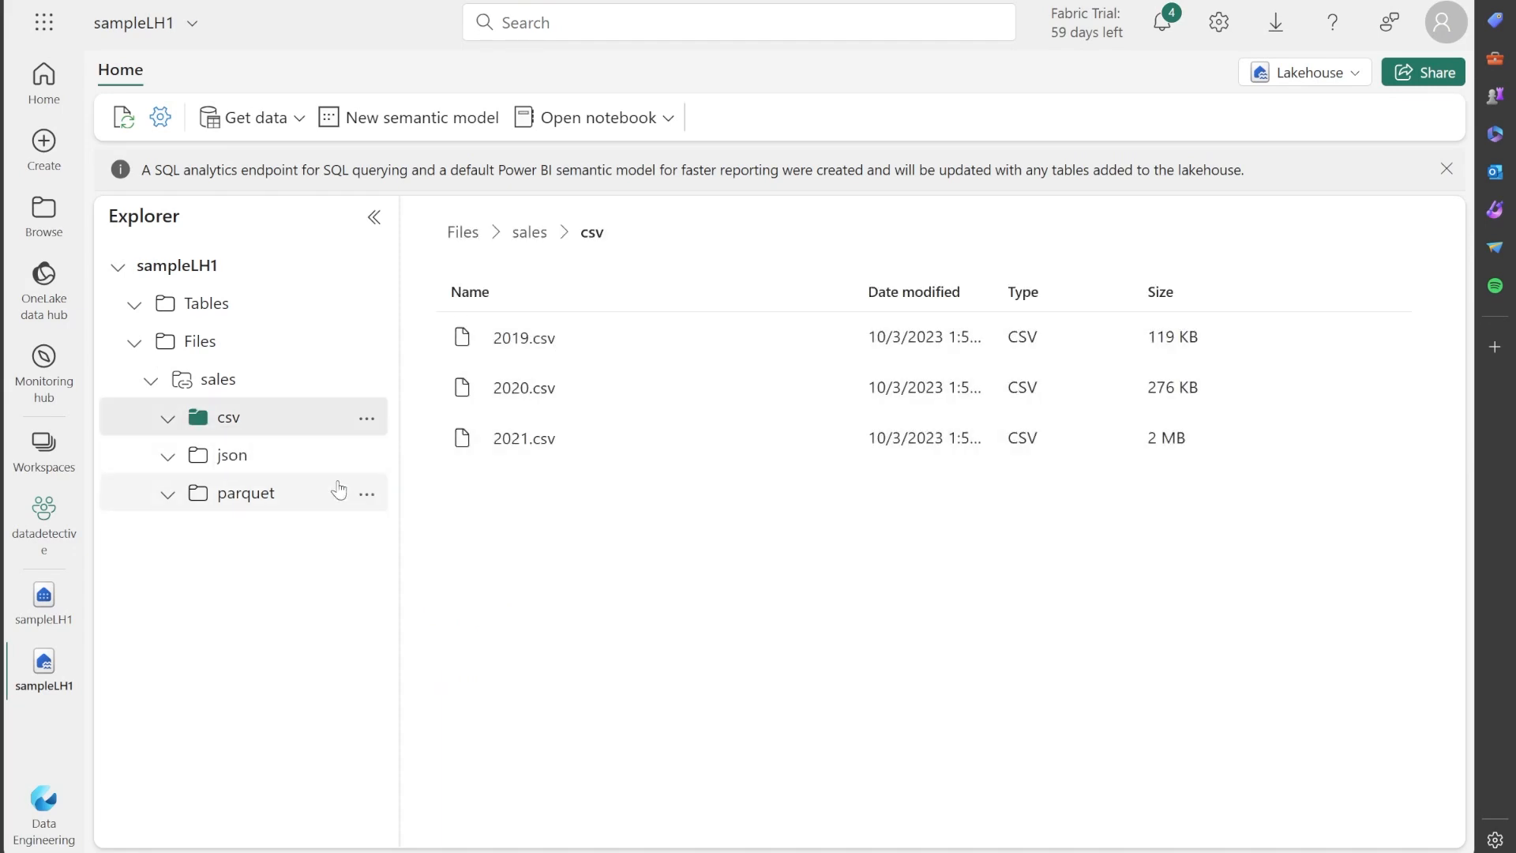
Preview the first sales order file in the json folder and examine its record structure.
left_click(231, 457)
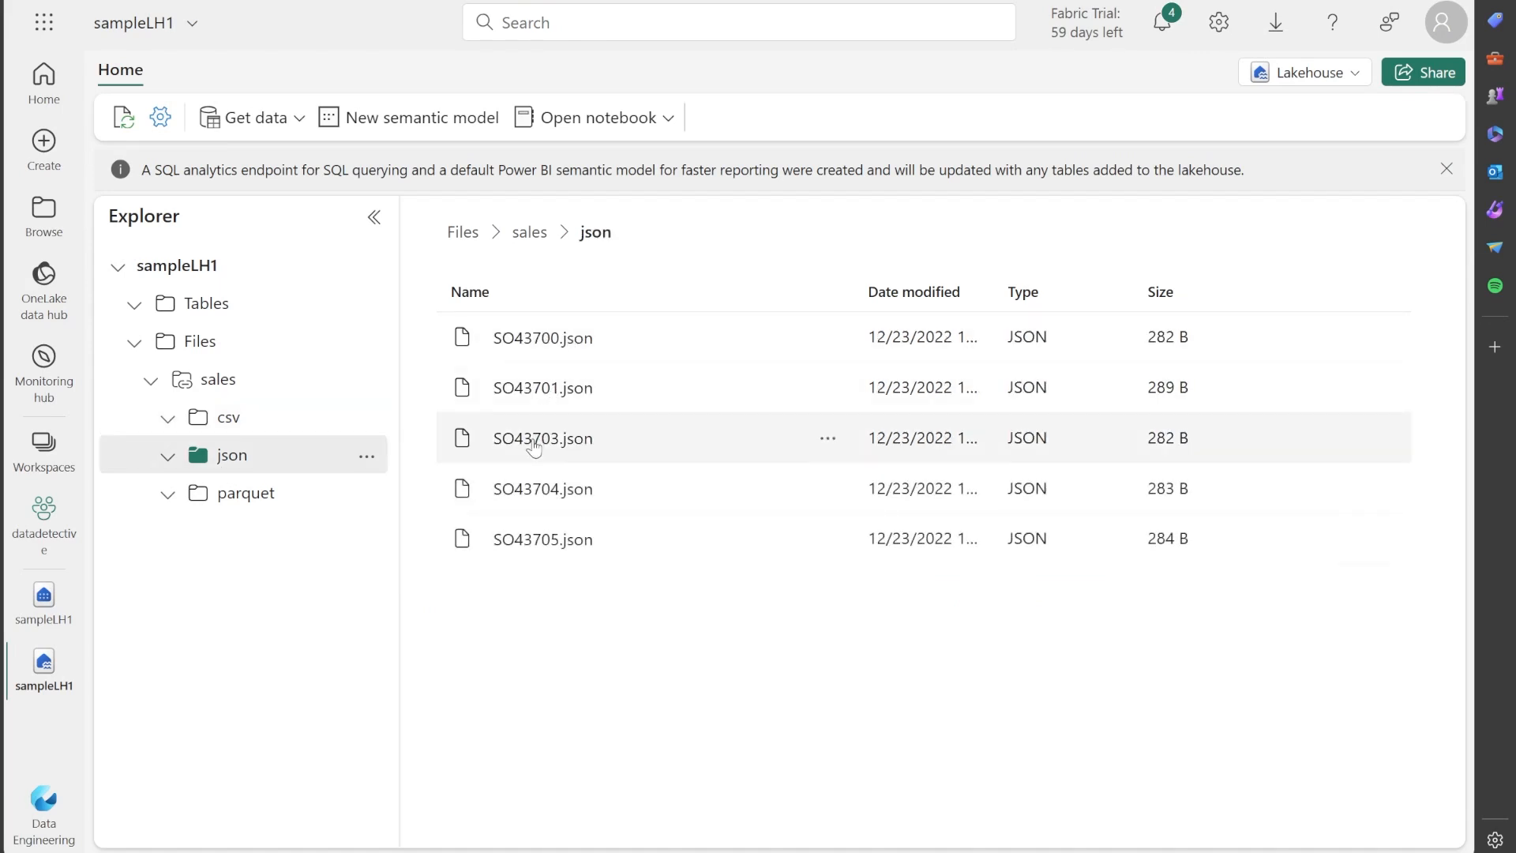
left_click(519, 341)
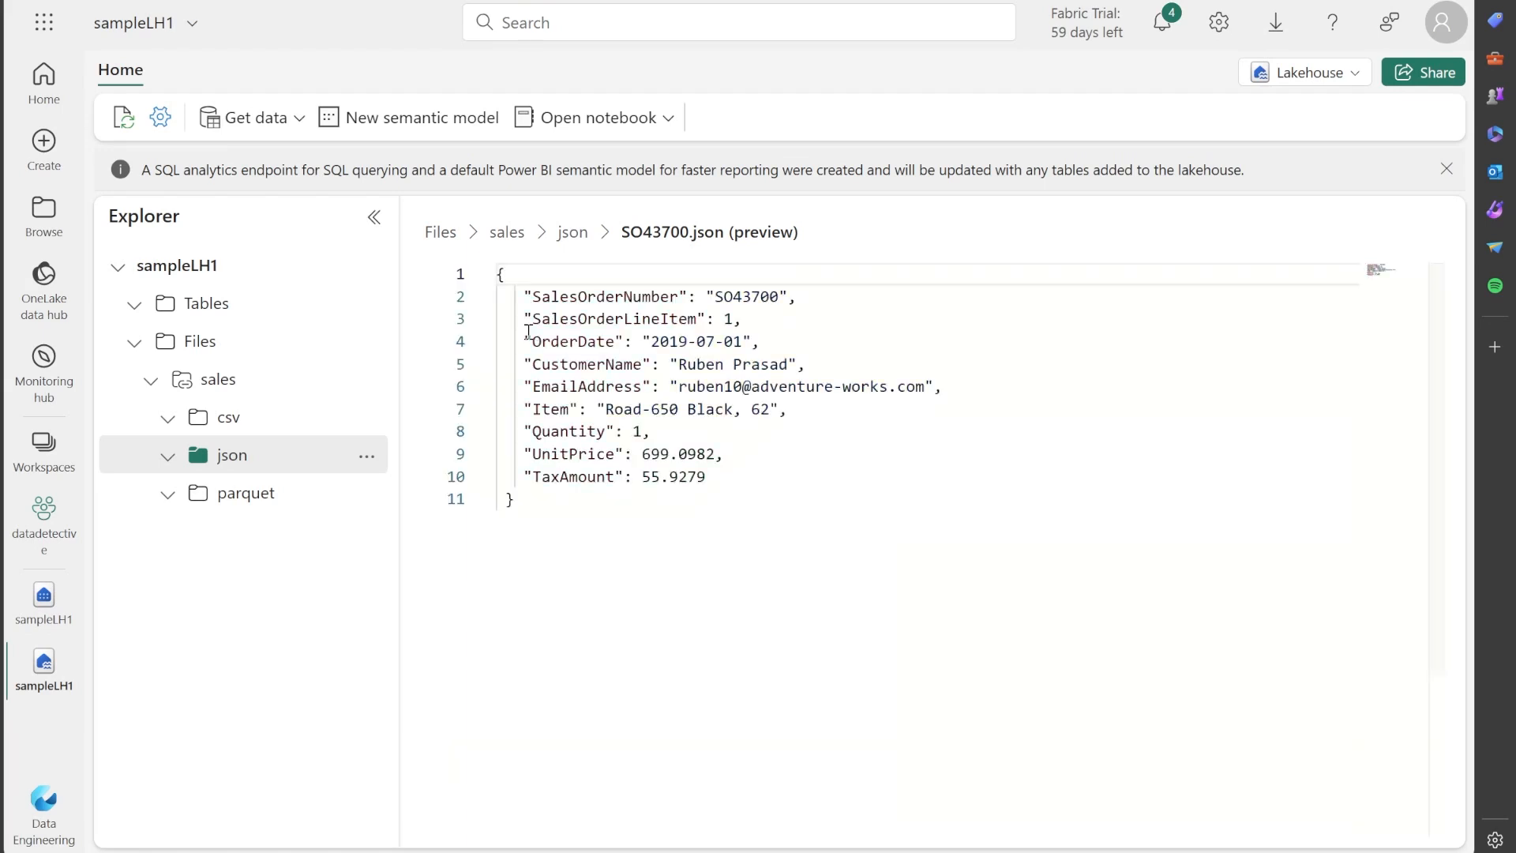
left_click(722, 475)
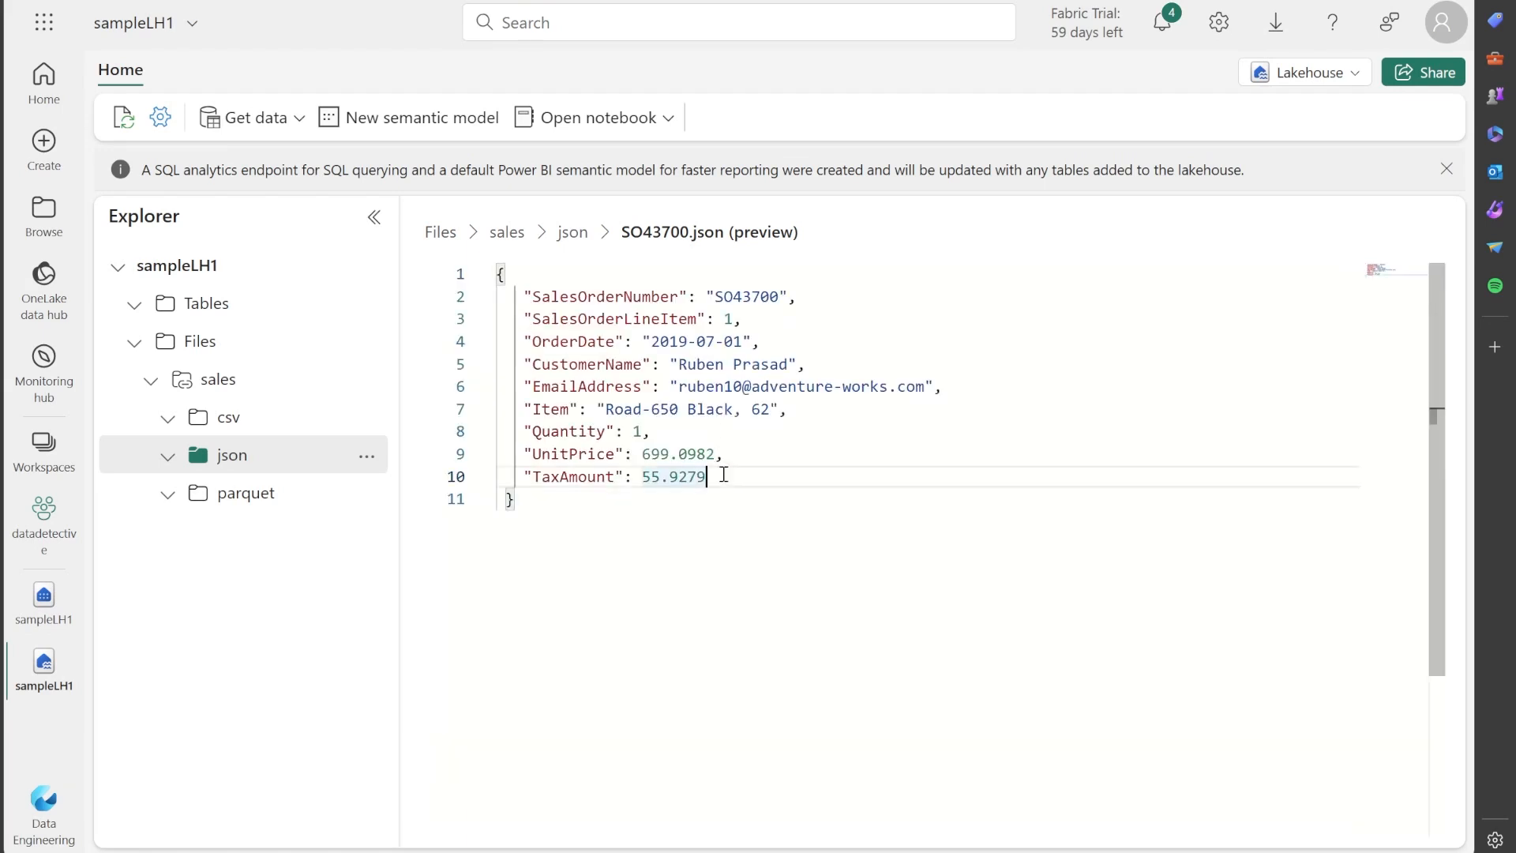
left_click_drag(585, 501, 495, 278)
left_click(542, 503)
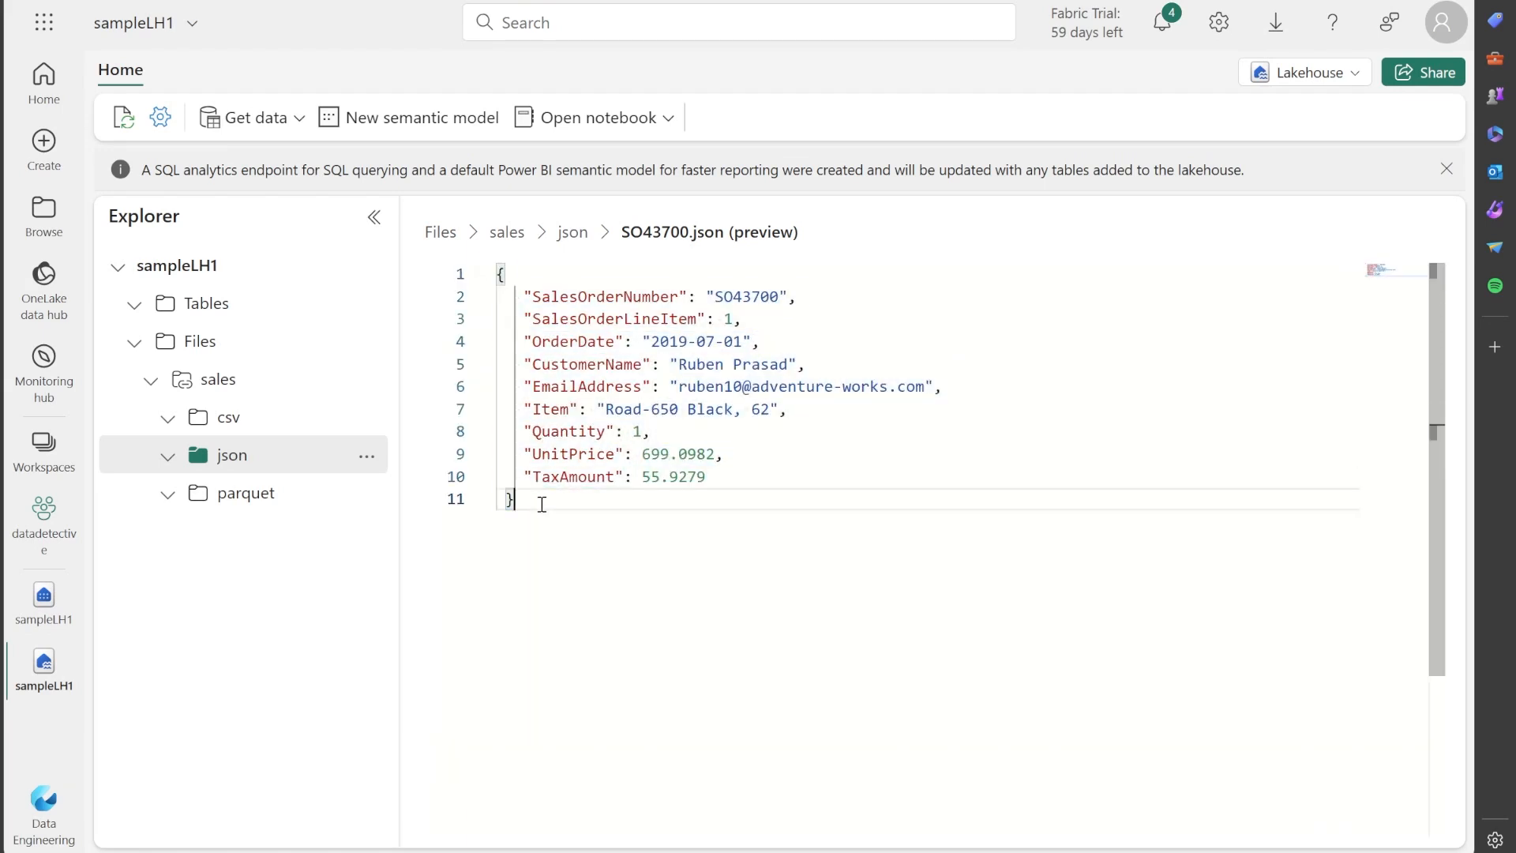
Preview 2019.csv from the csv folder and examine its rows across their full width.
left_click(248, 429)
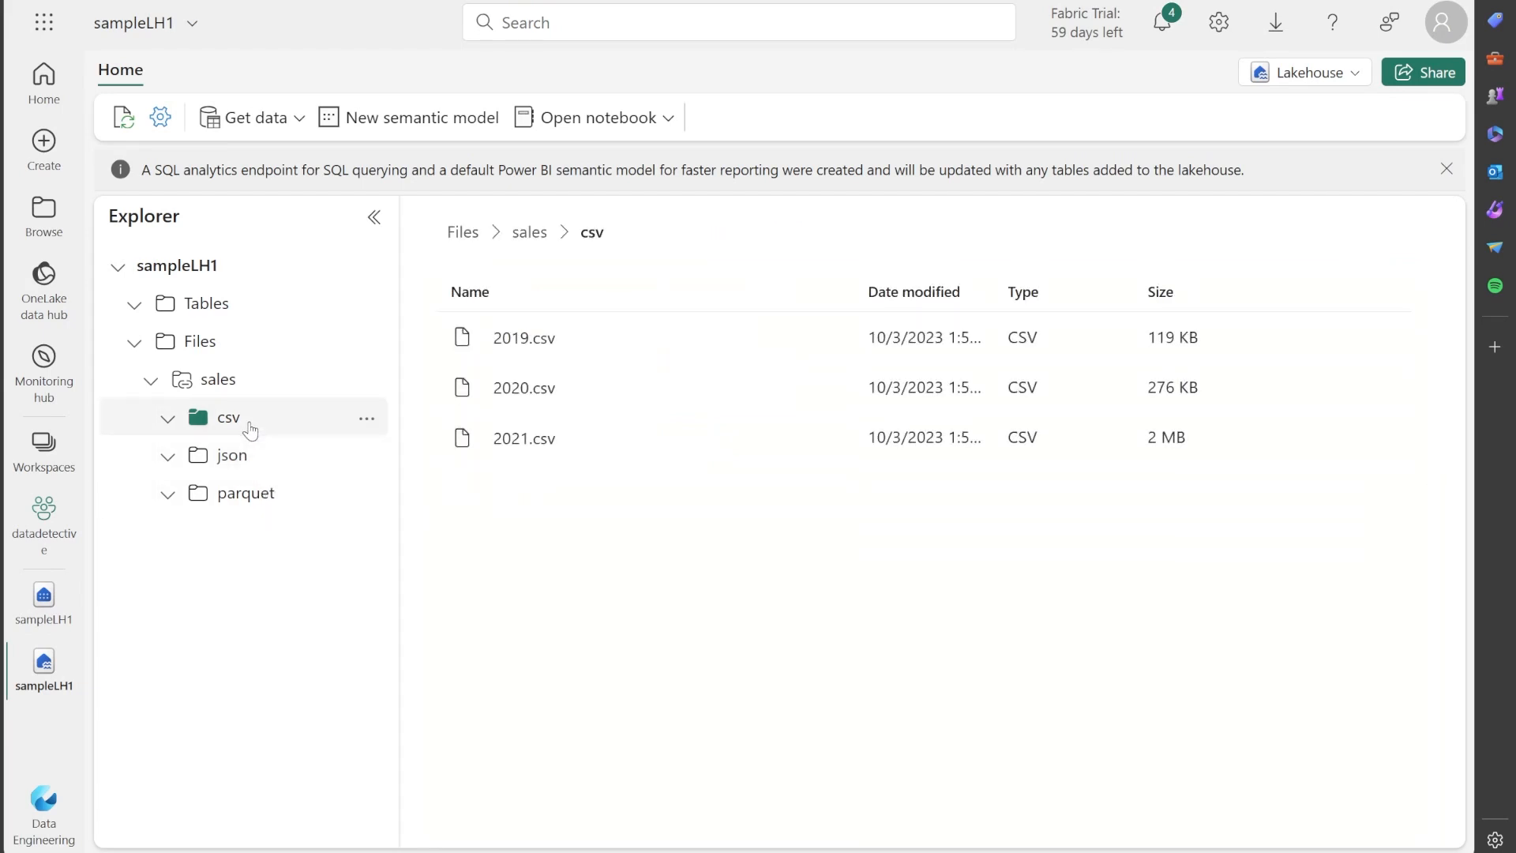
left_click(559, 339)
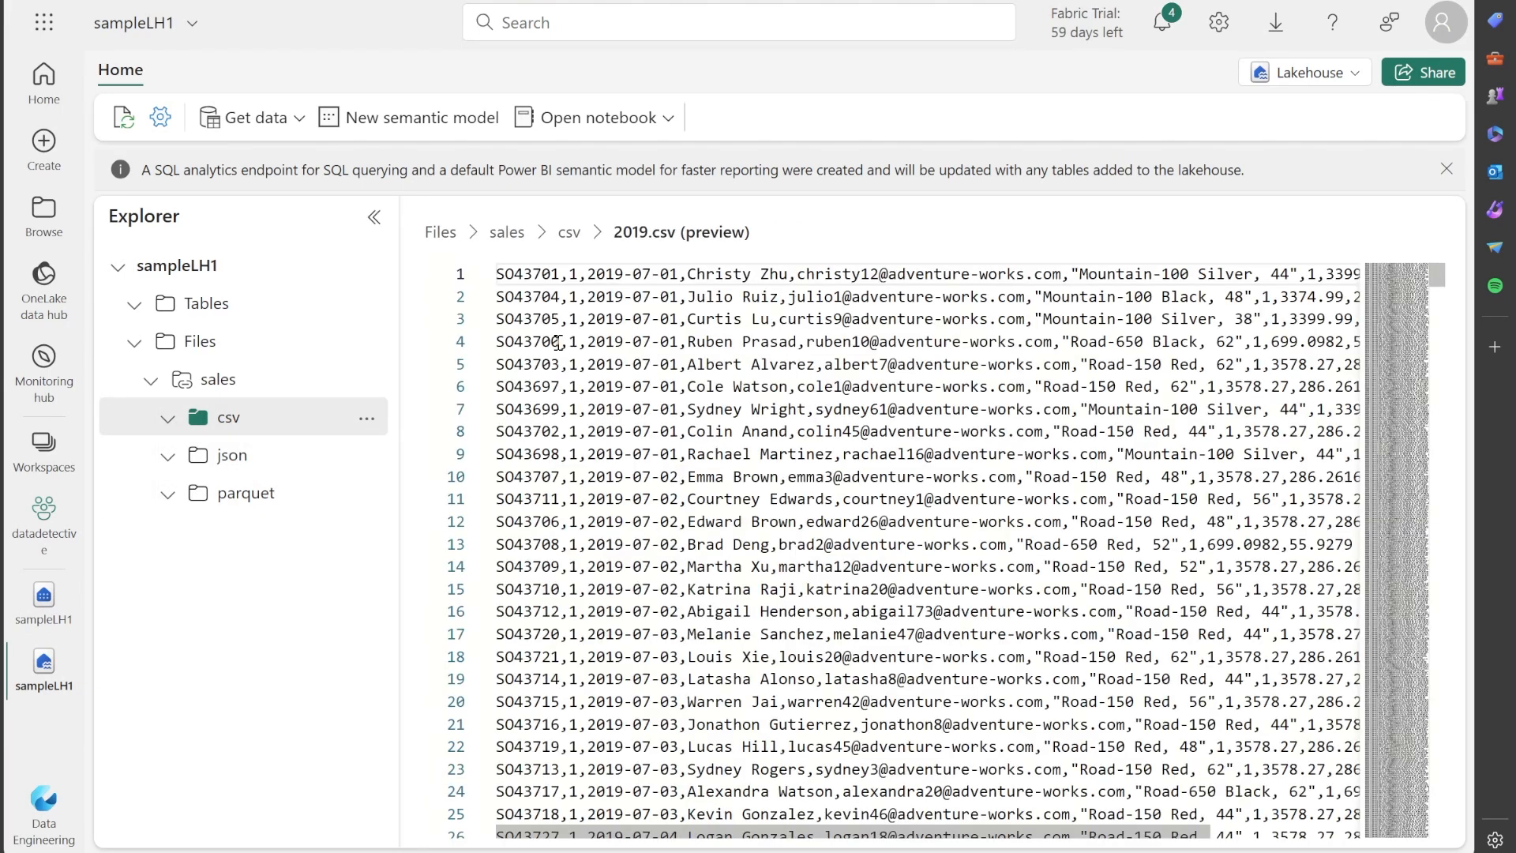
scroll(871, 839, "right", 3)
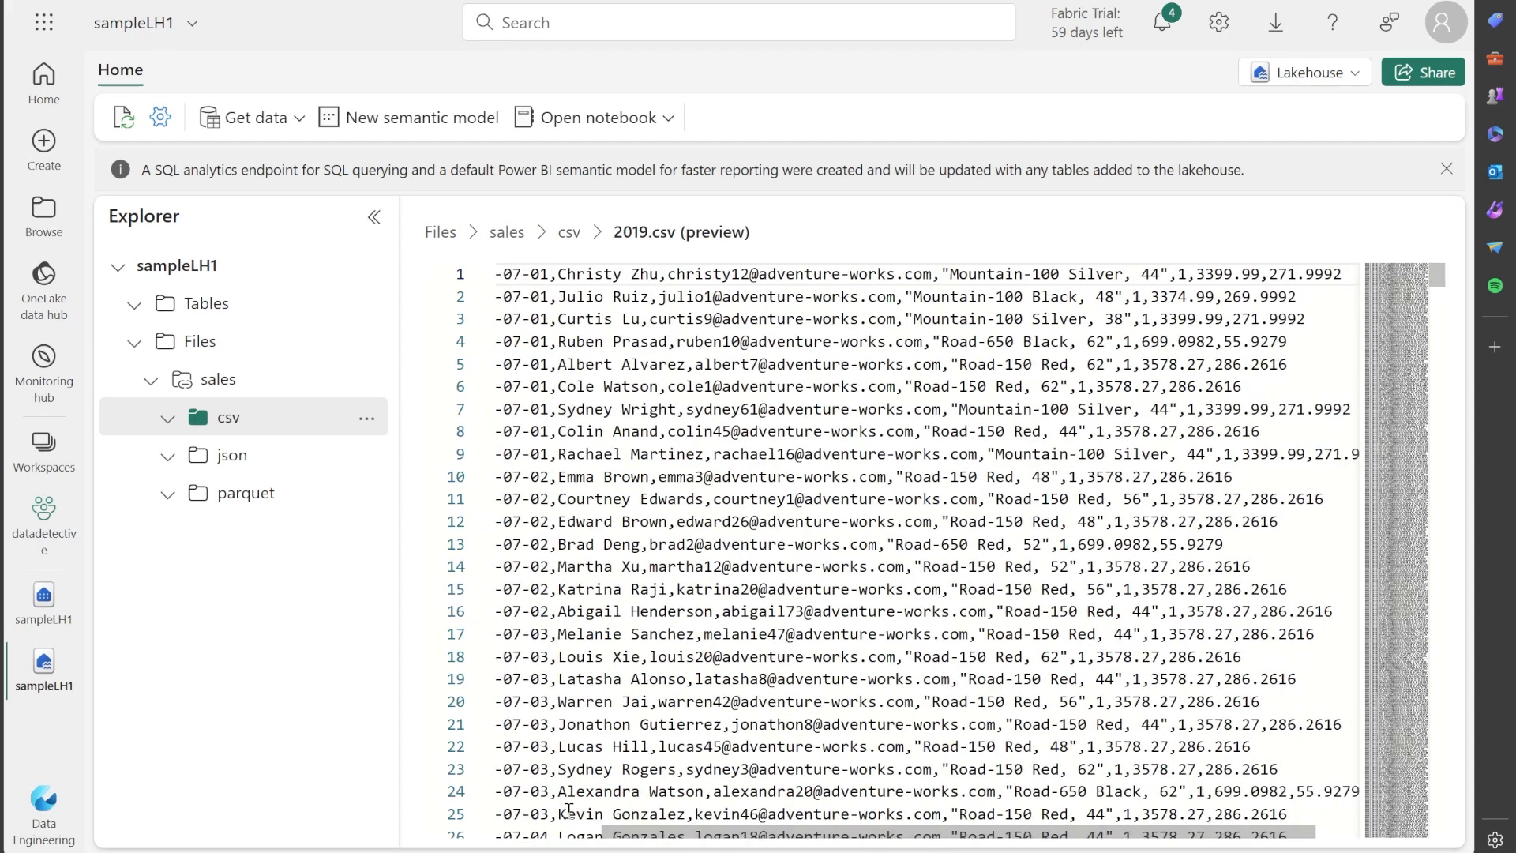
left_click_drag(774, 835, 570, 843)
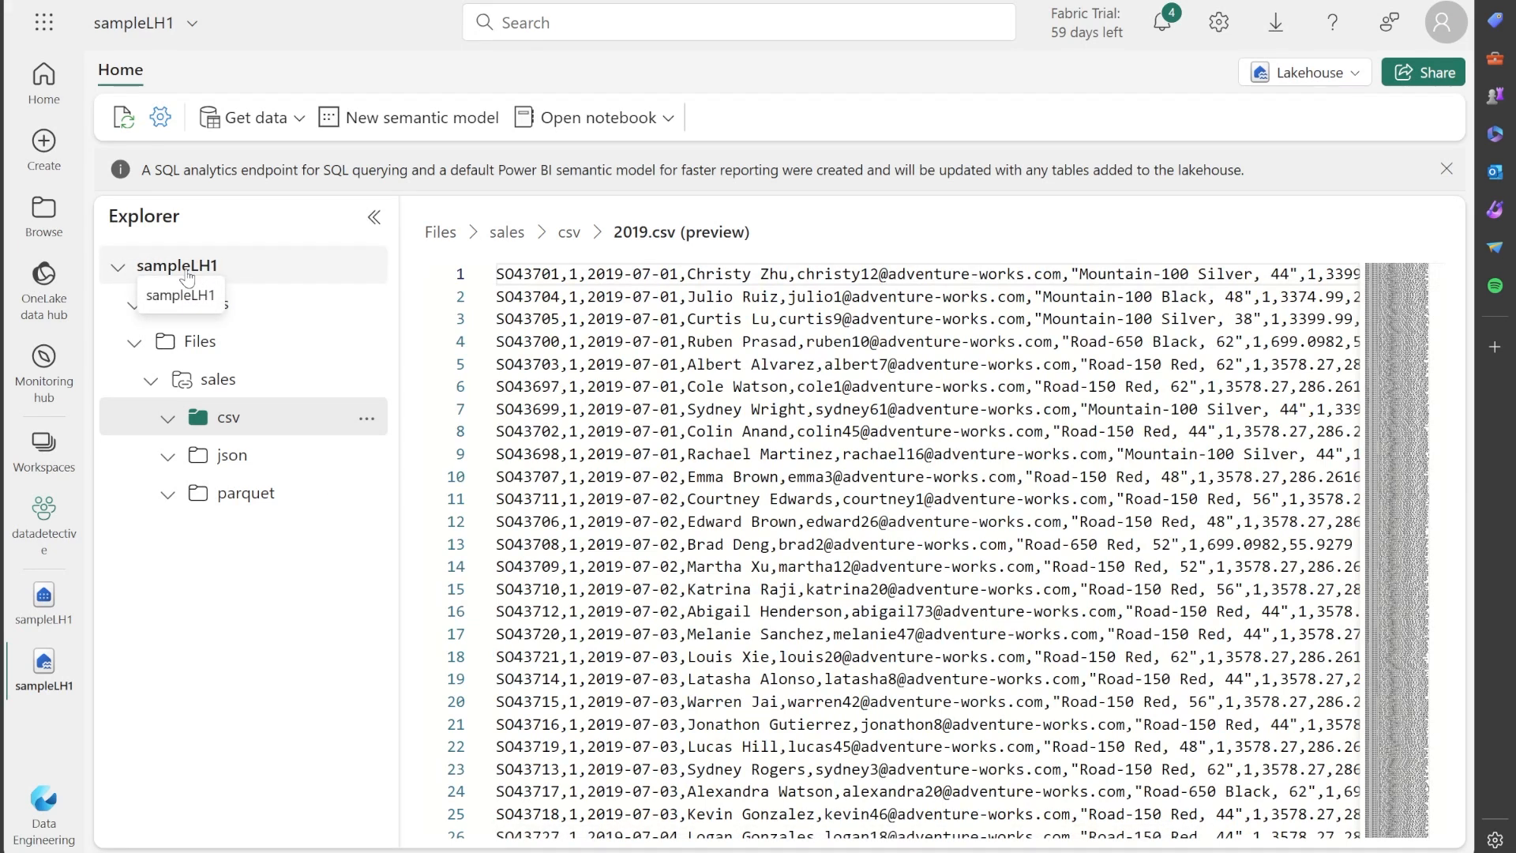
Try to preview 2019.snappy.parquet in the parquet folder, and review the file lists of the sales subfolders again.
left_click(246, 494)
left_click(554, 347)
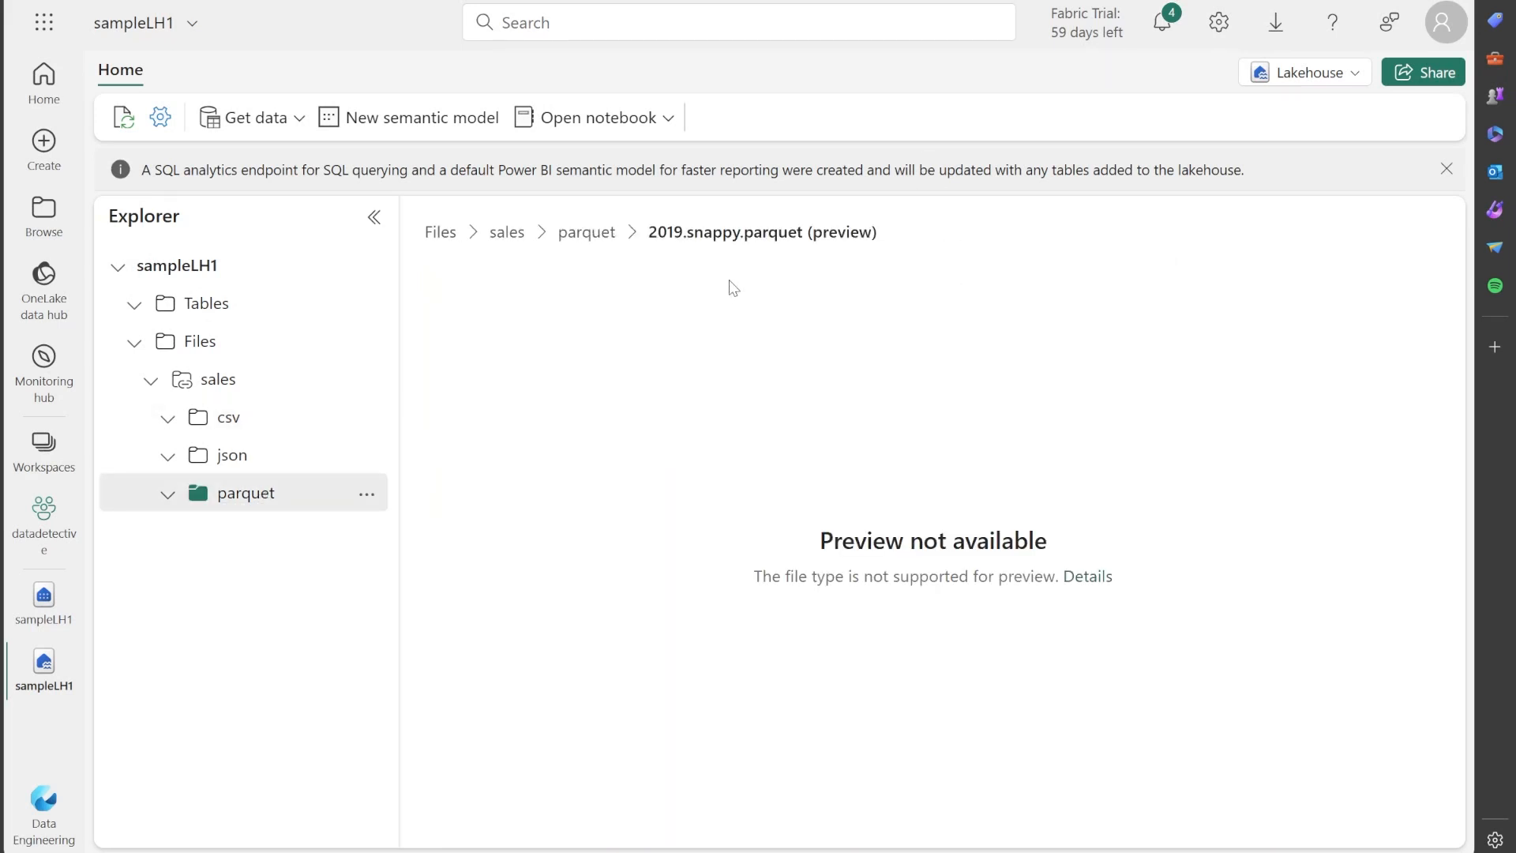
left_click(269, 460)
left_click(270, 422)
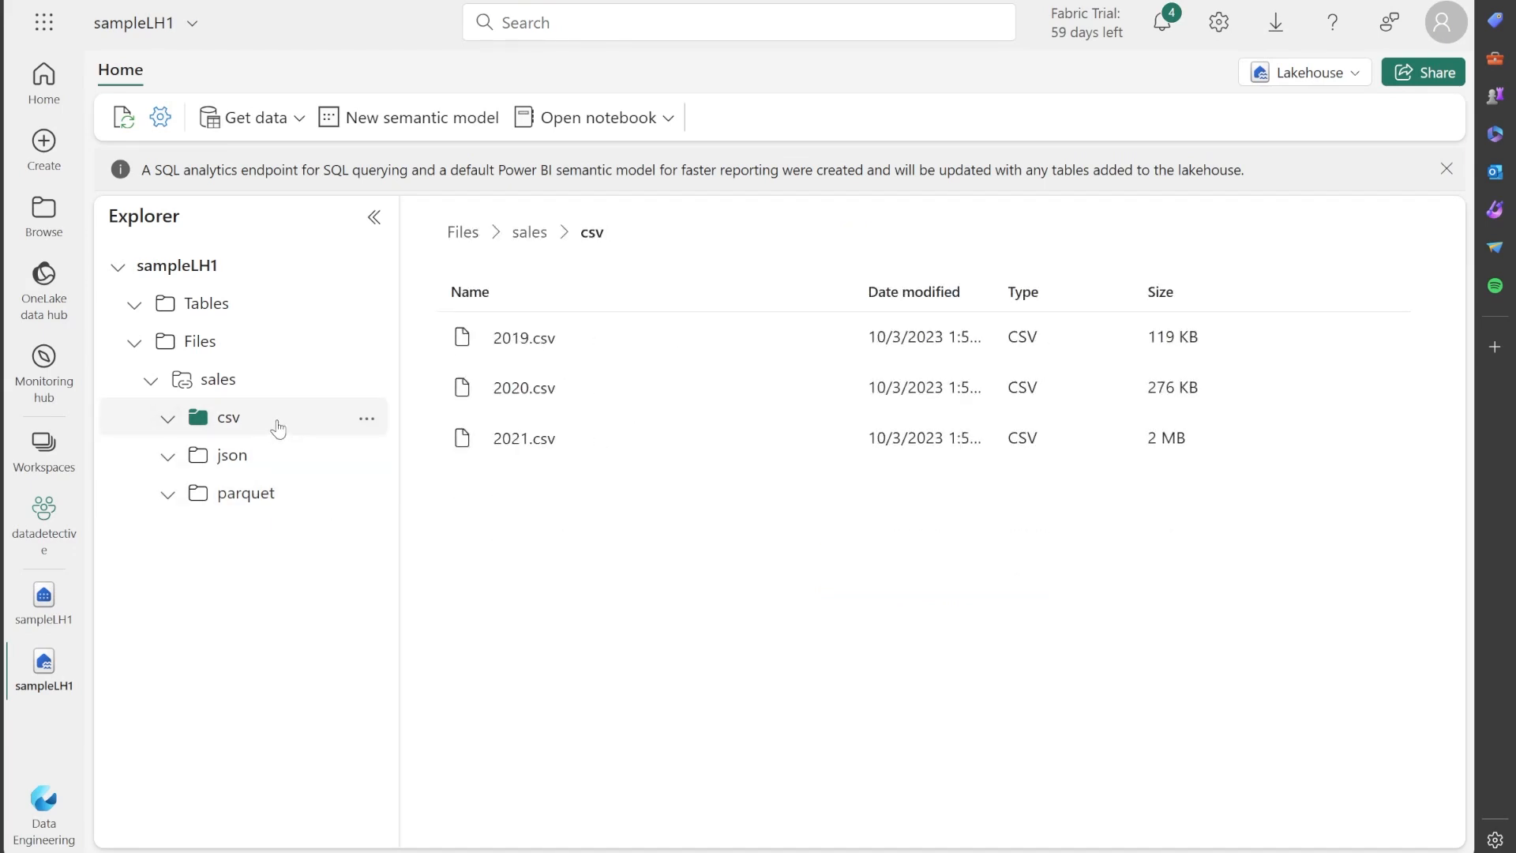
left_click(265, 493)
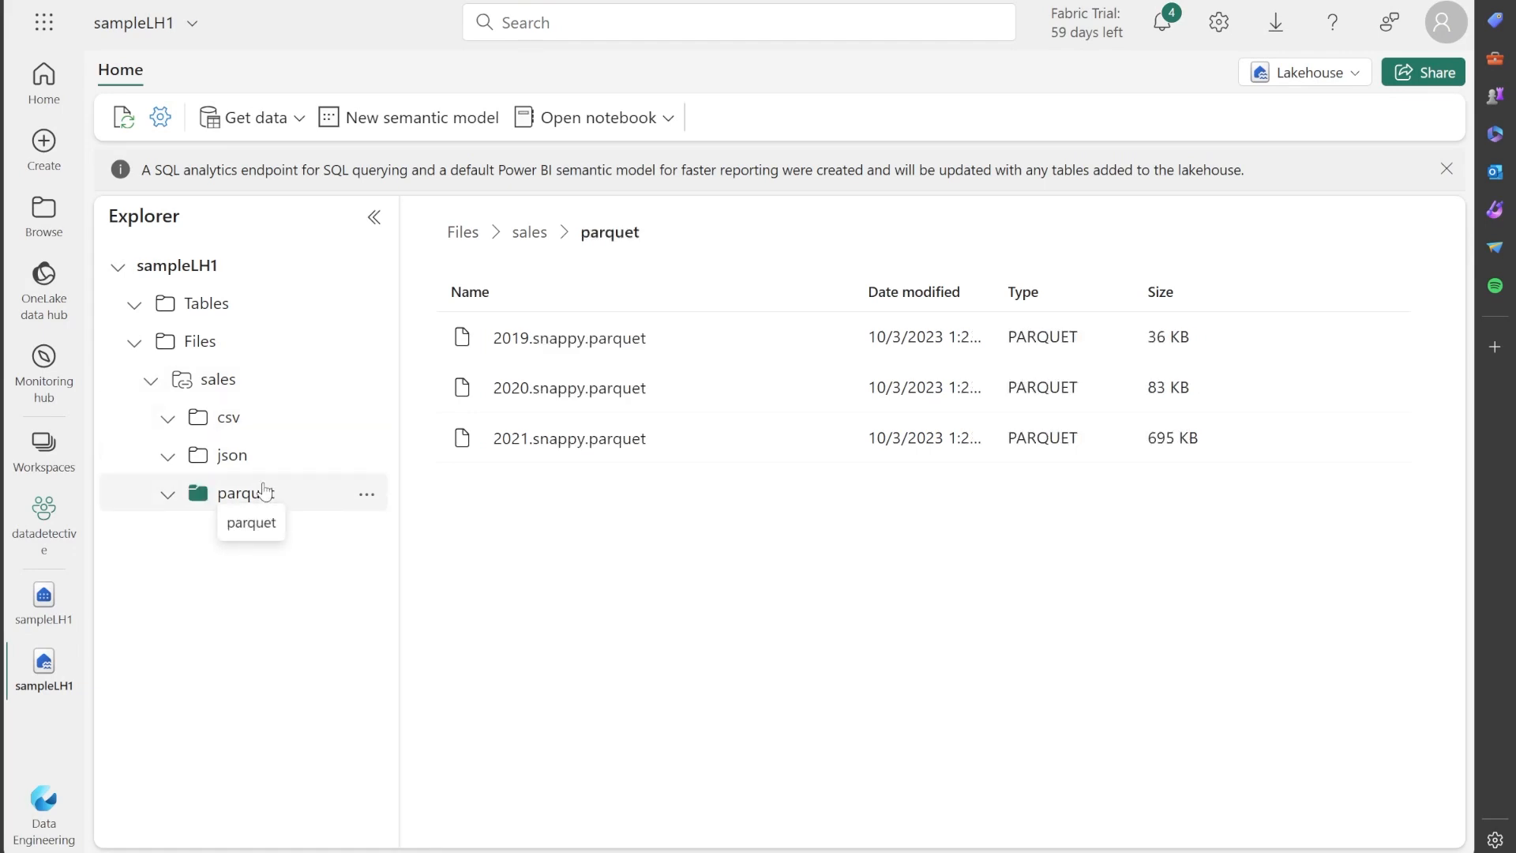